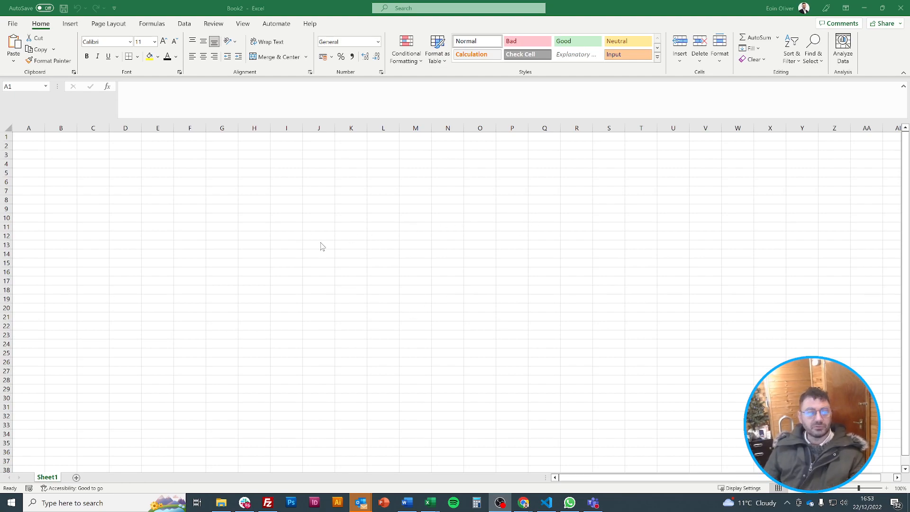
Enter the heading "Invoice amounts" in cell A1.
left_click(166, 198)
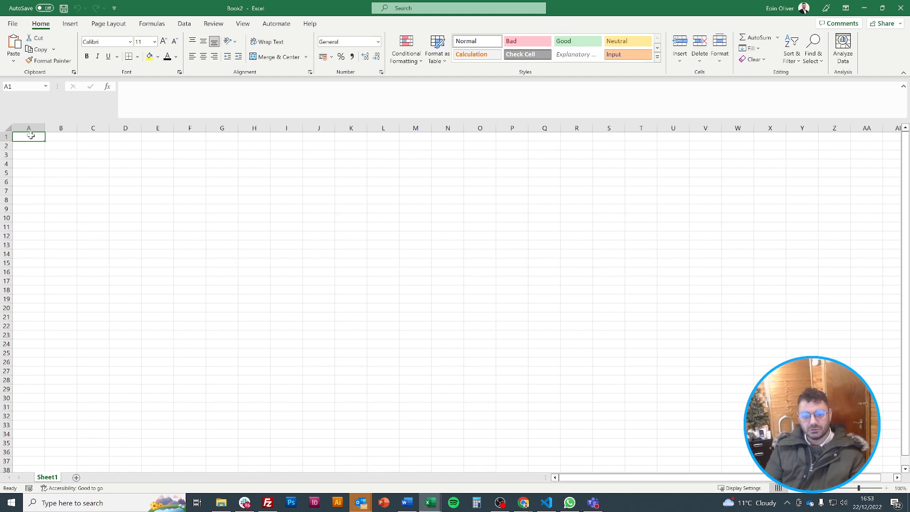
type("N")
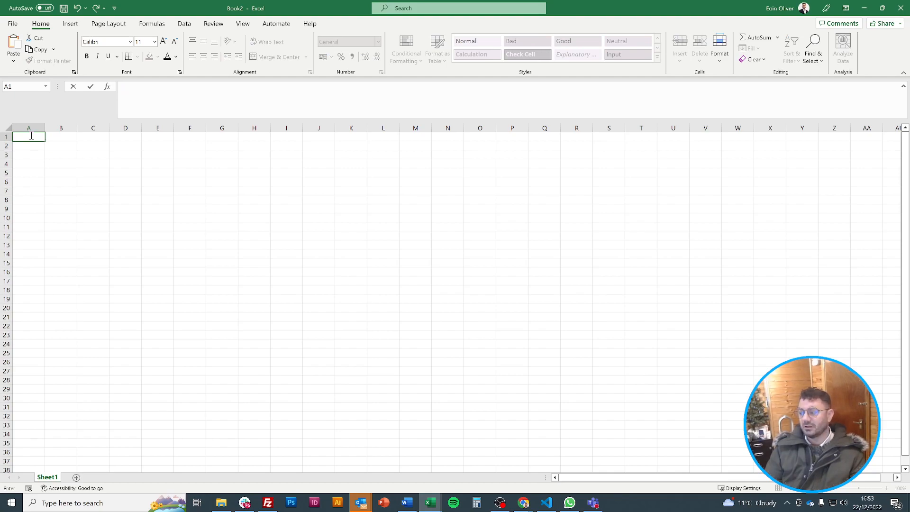
type("INvoices")
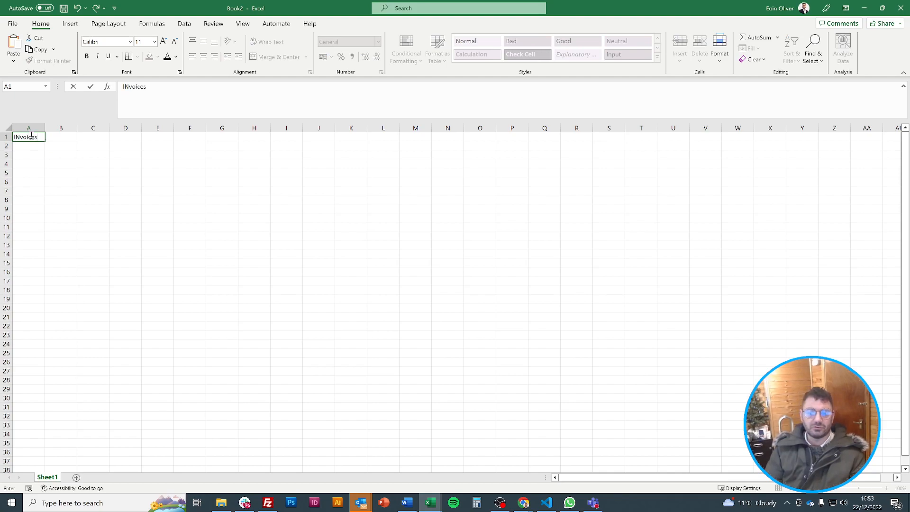
key("BackSpace")
key("BackSpace")
key("BackSpace")
key("BackSpace")
key("BackSpace")
type("nvioce amounts")
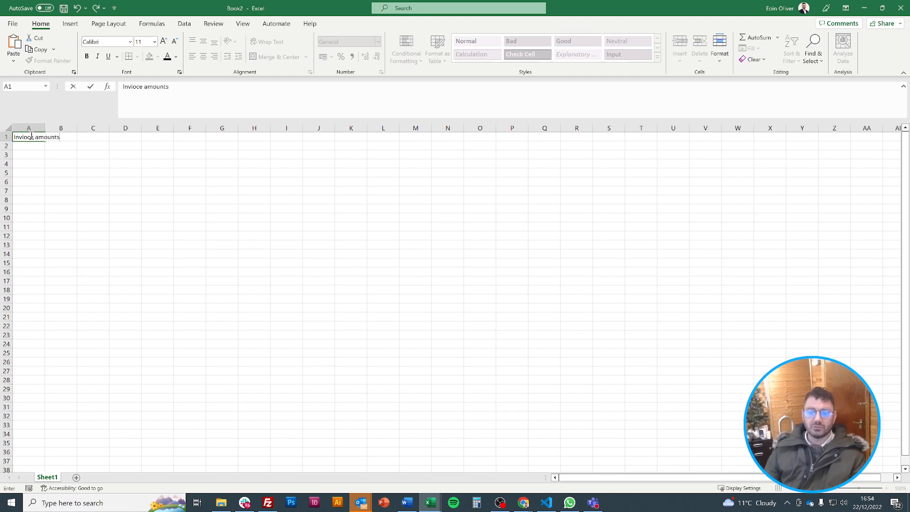
double_click(126, 89)
type("Invoice")
key("Return")
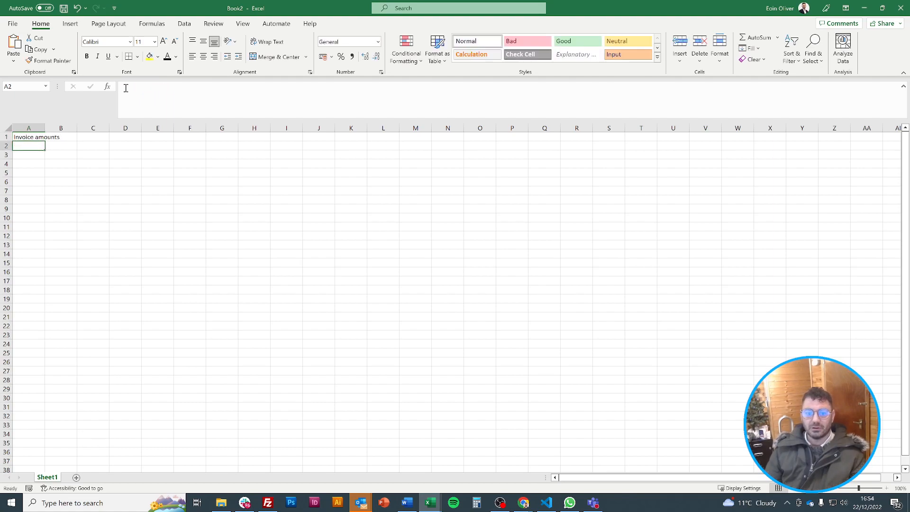
Fit column A to its heading and enter the invoice amounts 1000, 12200, 33000 and 45 in A2 to A5.
double_click(43, 125)
type("1000")
key("Return")
type("12200")
key("Return")
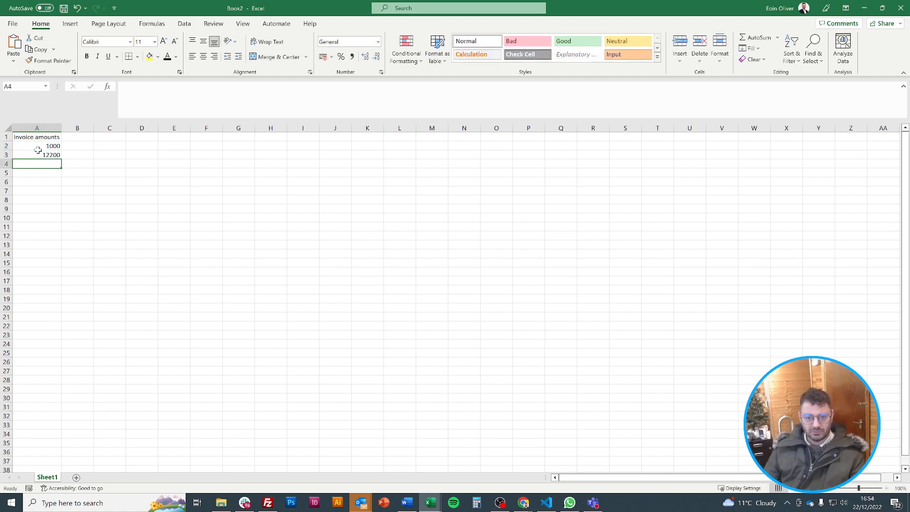
type("33000")
key("Return")
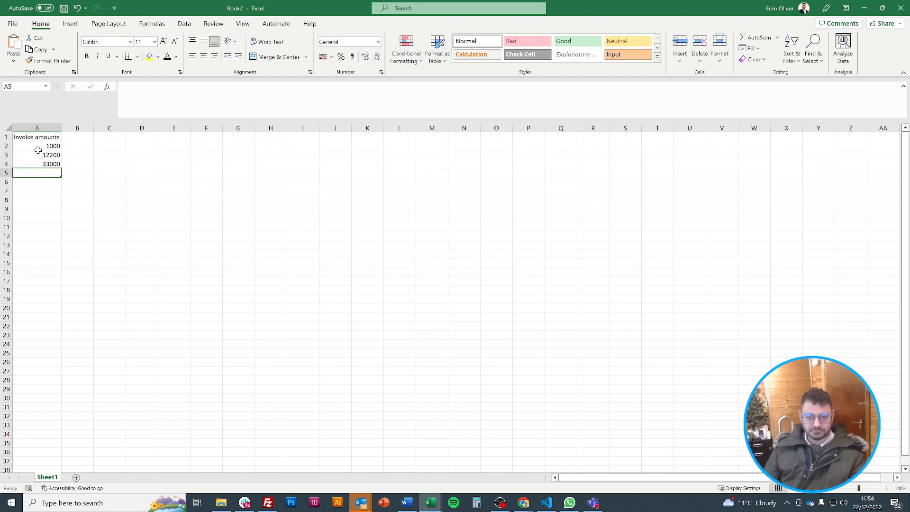
type("45")
key("Return")
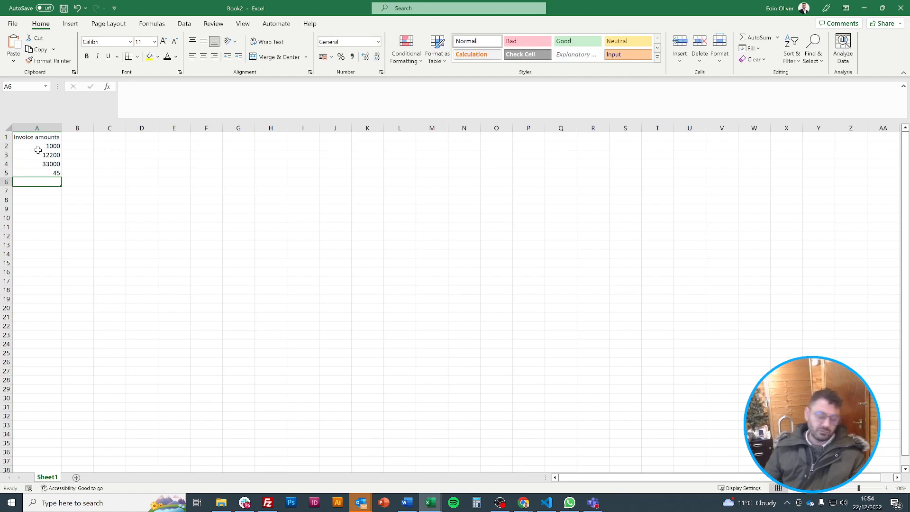
Enter the label "Total" in cell C1, leaving one blank column beside the invoice amounts.
key("Right")
key("Right")
key("Up")
key("Up")
key("Up")
key("Up")
key("Up")
type("TOtal")
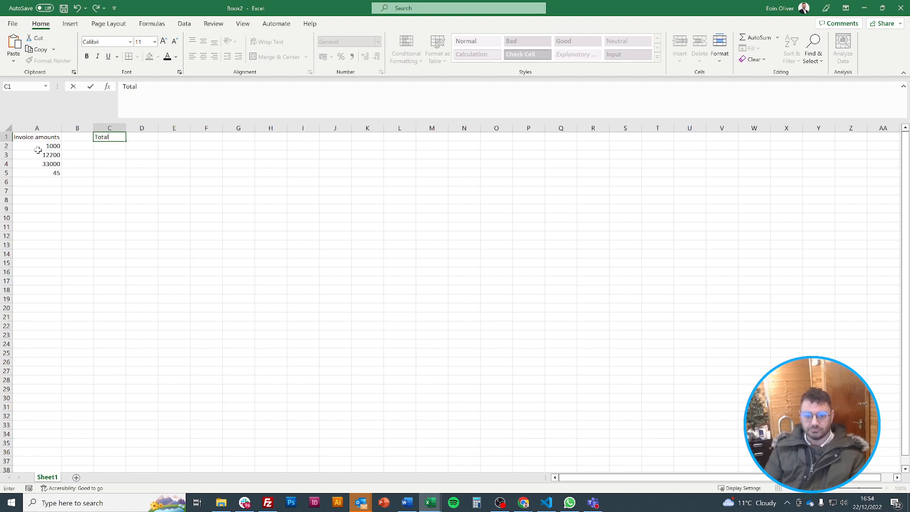
key("Tab")
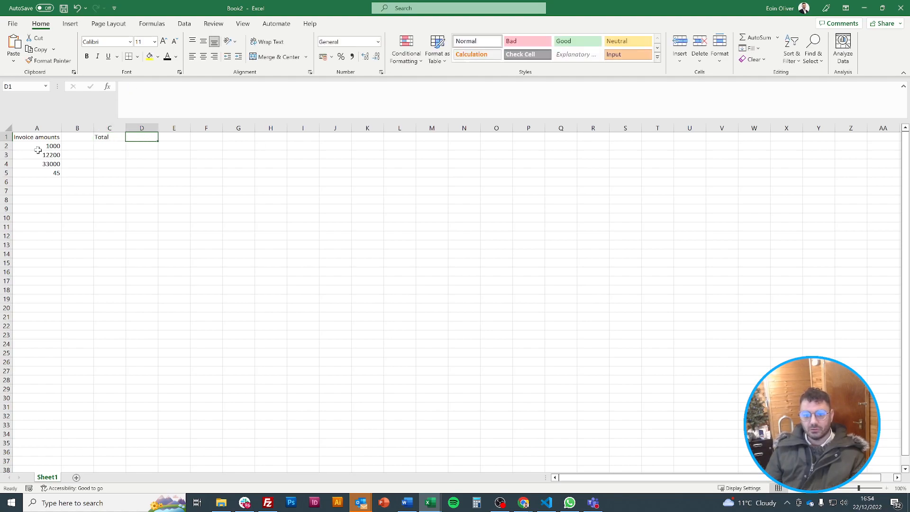
key("Left")
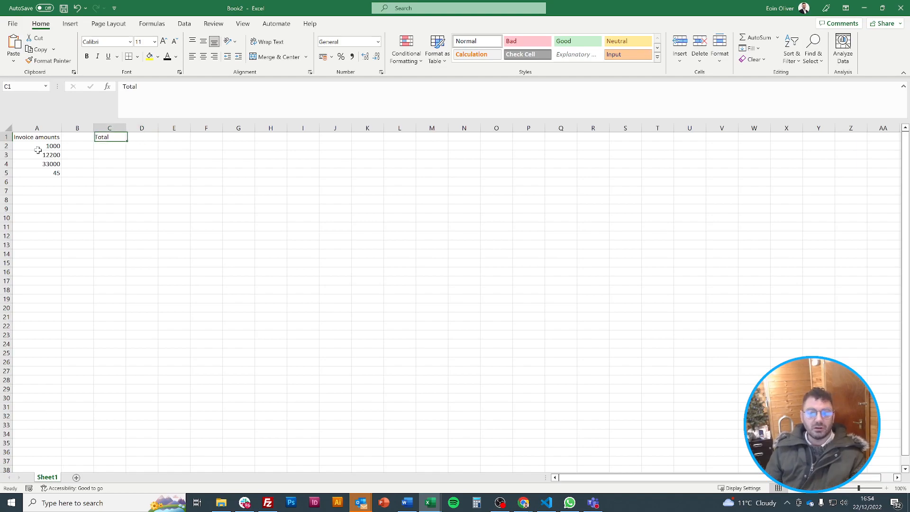
Enter the label "Total" in cell A6, directly below the last invoice amount.
key("Down")
key("Down")
key("Down")
key("Down")
key("Down")
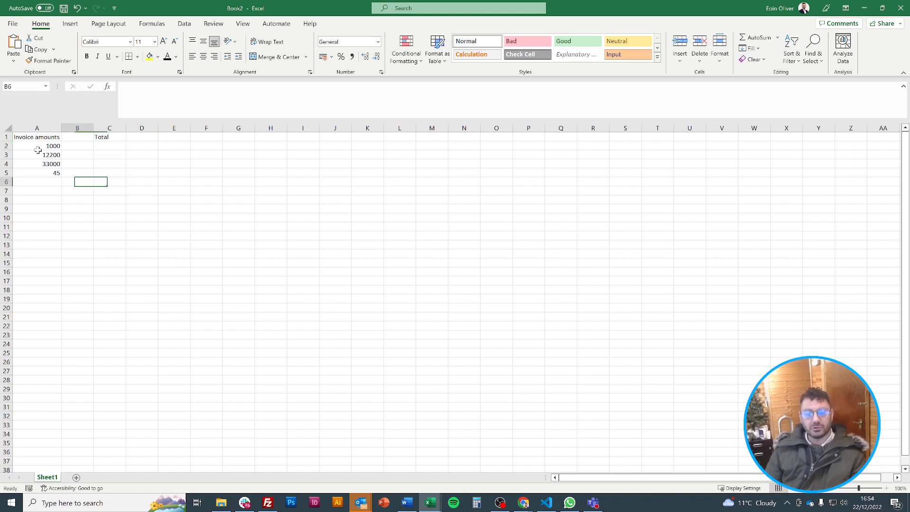
key("Left")
key("Left")
key("Up")
key("Down")
key("Down")
key("Down")
key("Up")
key("Up")
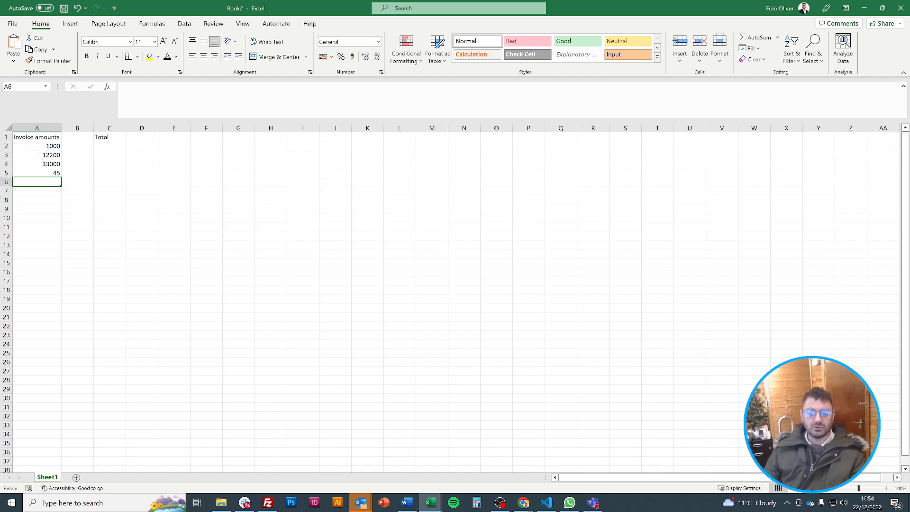
type("Total")
key("Return")
key("Up")
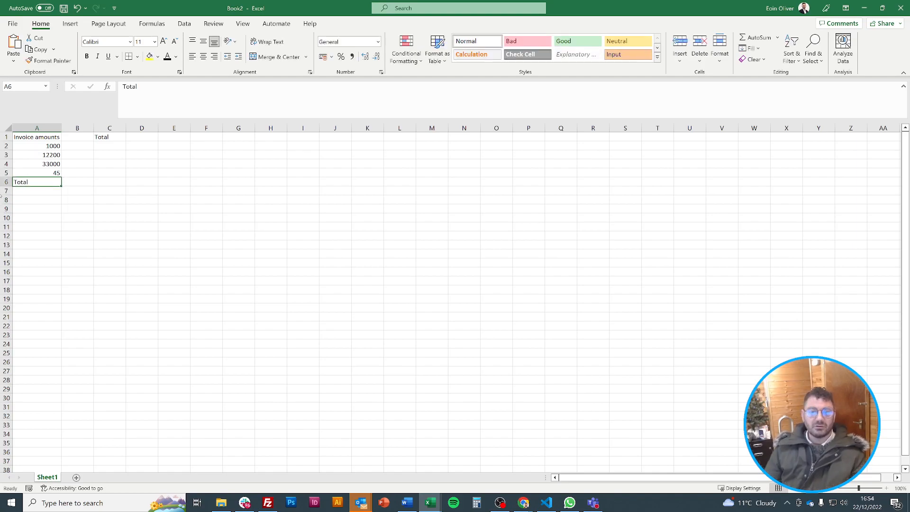
Move the Total label from A6 down to A7.
key("Right")
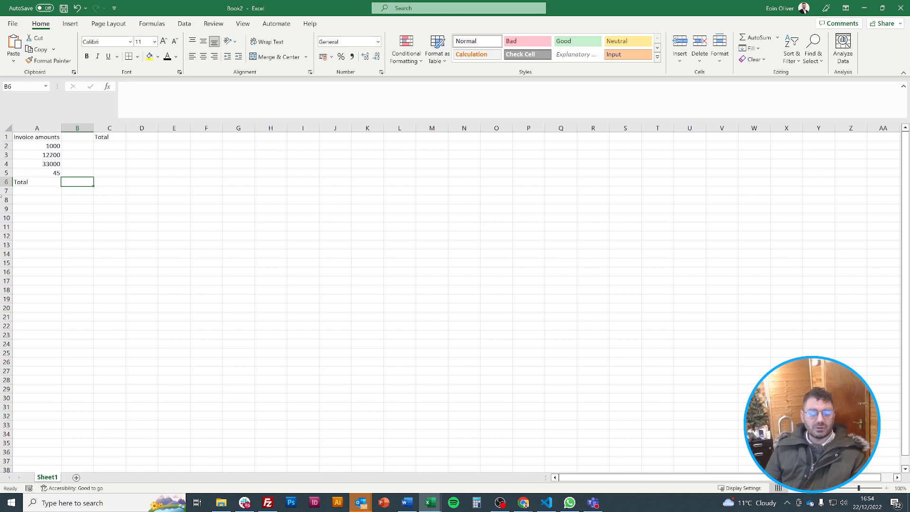
left_click(51, 177)
left_click_drag(46, 189, 47, 197)
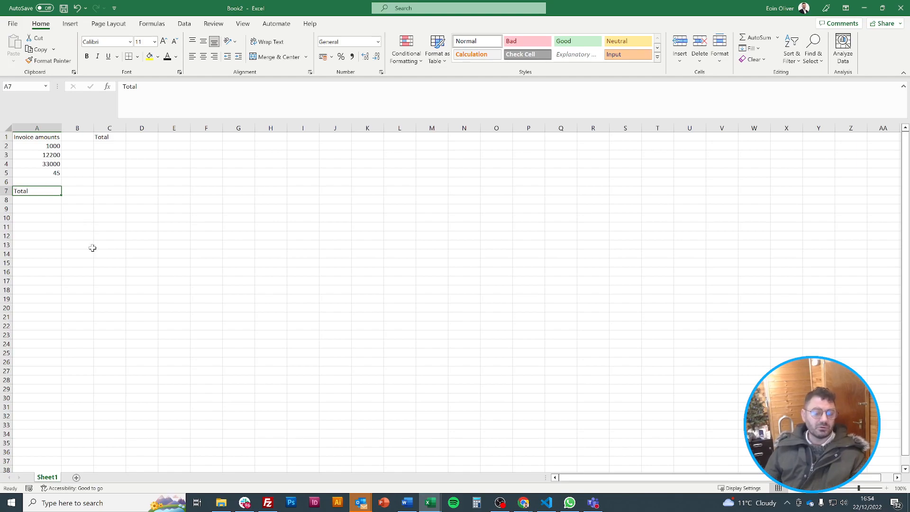
Insert a new row above the last invoice amount and enter 33 in its cell A5.
right_click(9, 173)
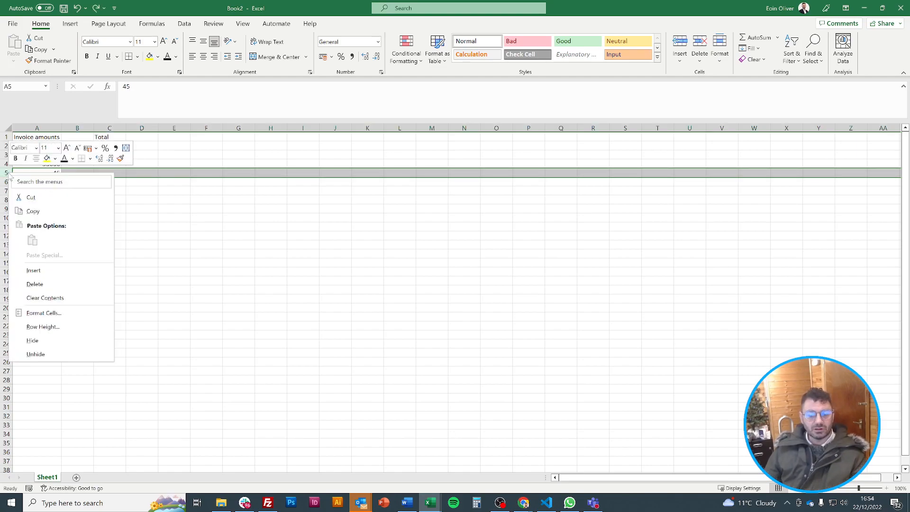
left_click(34, 271)
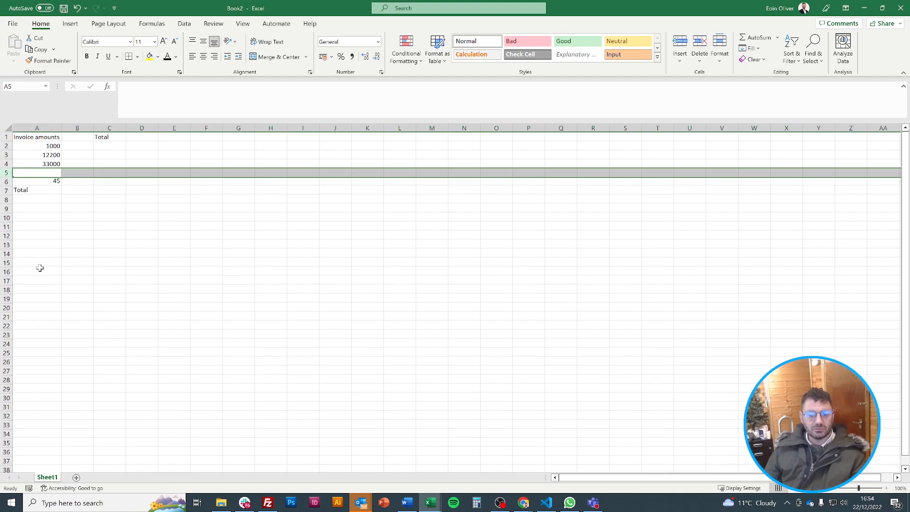
left_click(37, 175)
type("33")
key("Return")
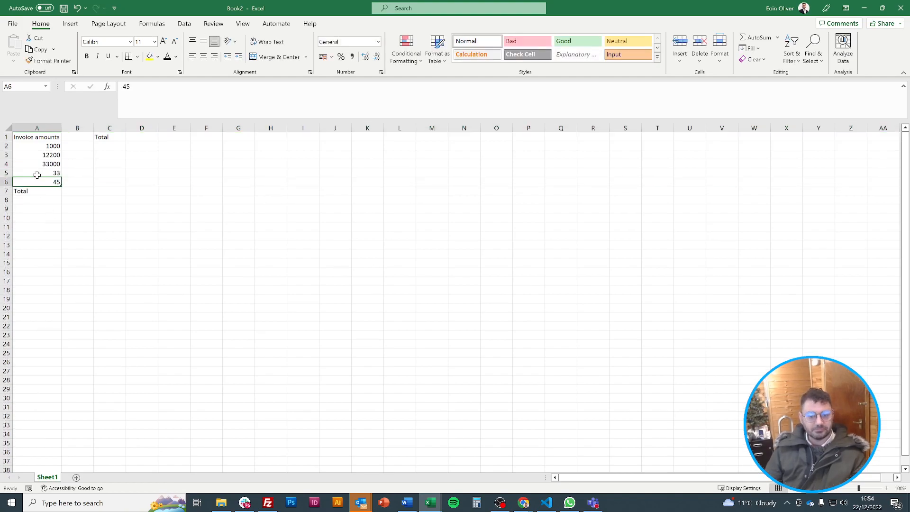
Delete the Total label from cell A7 below the invoice amounts and return to row 1.
key("Right")
key("Down")
key("Left")
key("Delete")
key("Right")
key("Up")
key("Up")
key("Up")
key("Up")
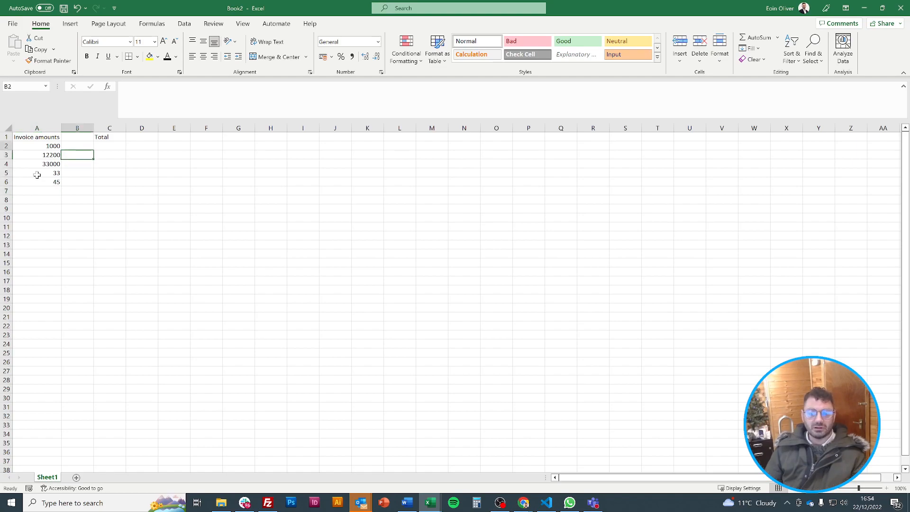
key("Up")
key("Up")
key("Right")
key("Right")
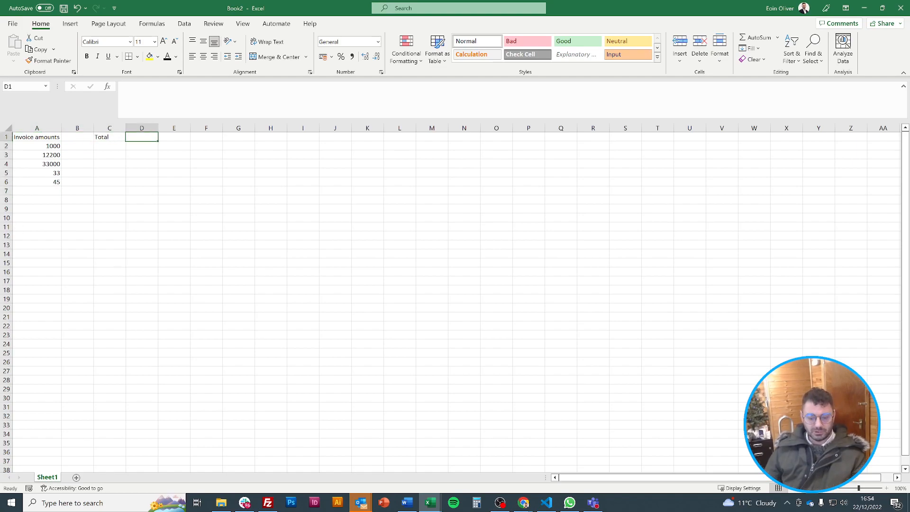
Rename Sheet1 as Data.
double_click(49, 478)
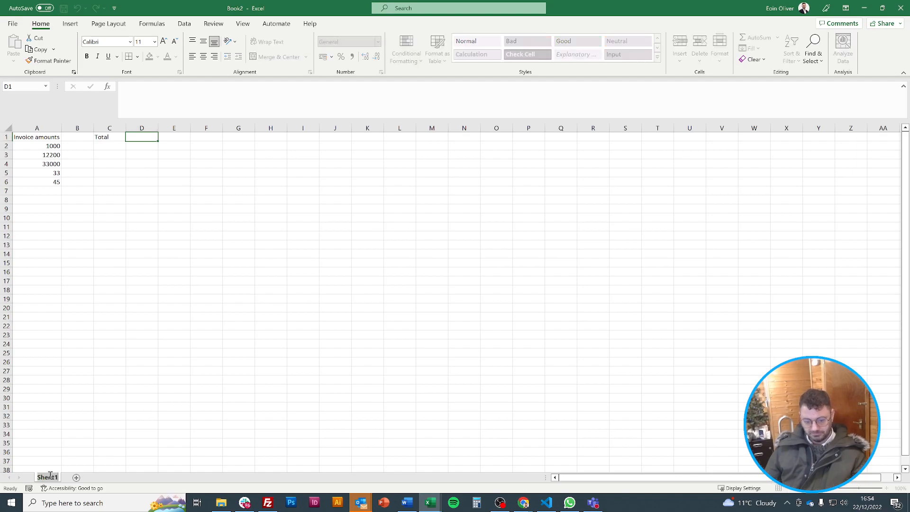
type("Data")
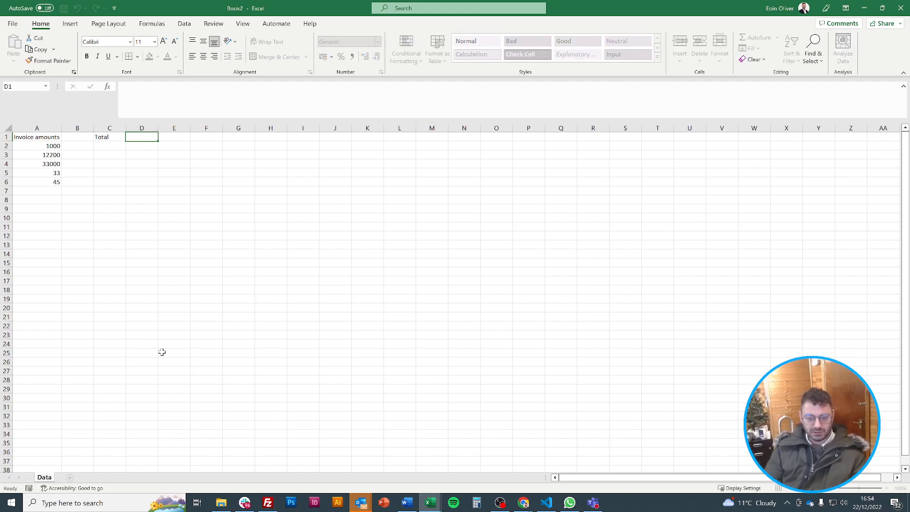
key("Return")
Add a second worksheet and name it Reports.
left_click(70, 478)
double_click(66, 477)
type("Re")
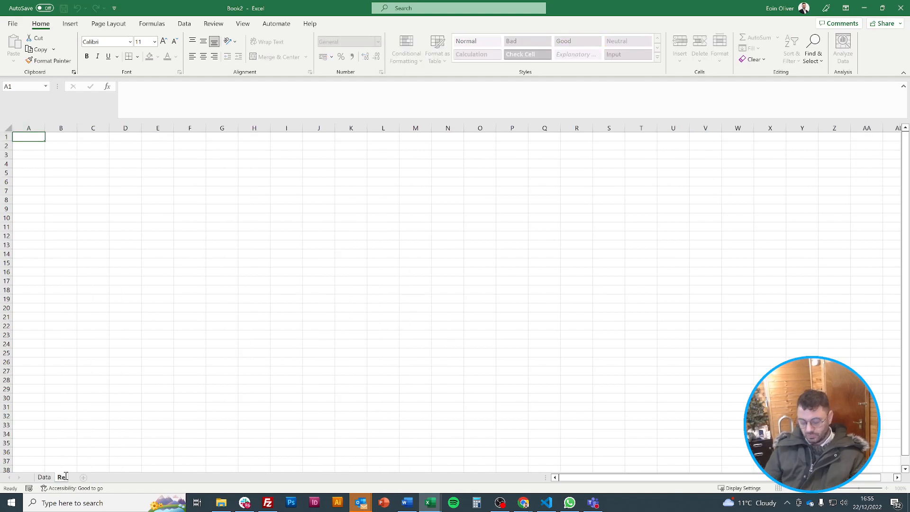
type("ports")
key("Return")
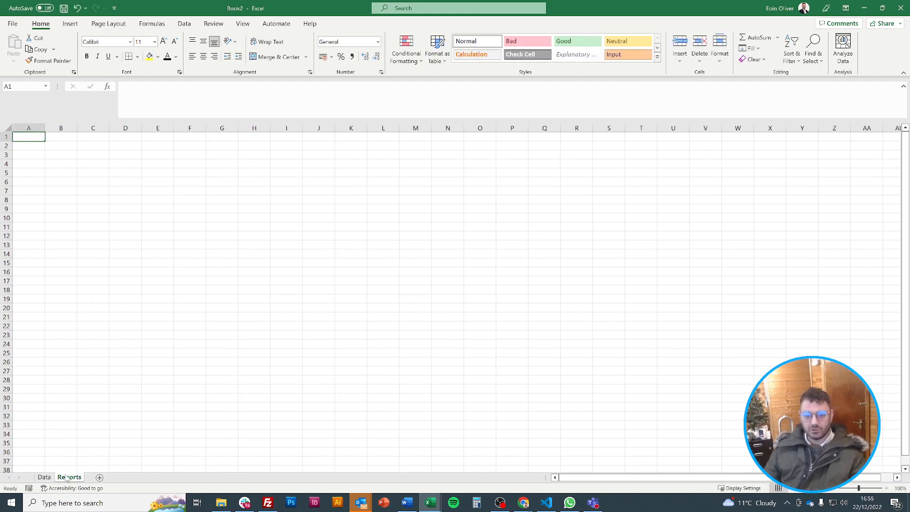
Enter the label "Total Invoice Amount" in cell A1 of the Reports sheet.
type("Total Innvvoice")
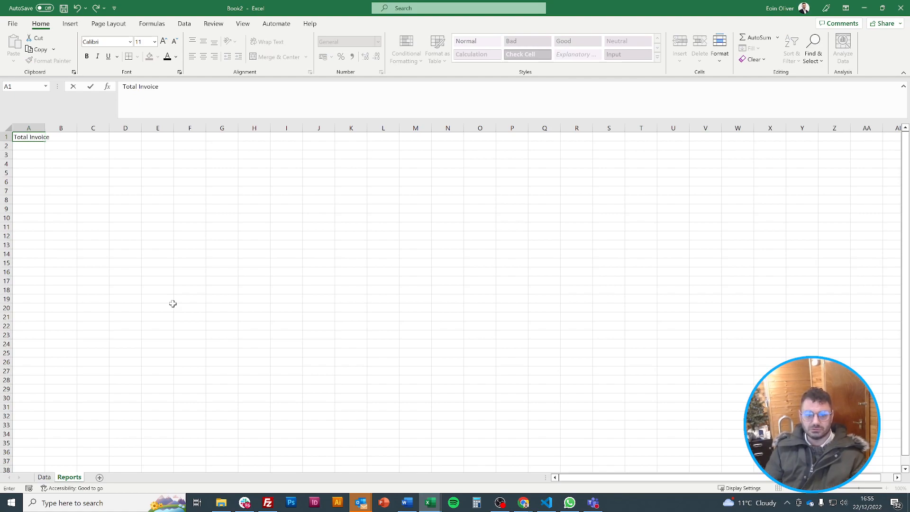
type(" Amount")
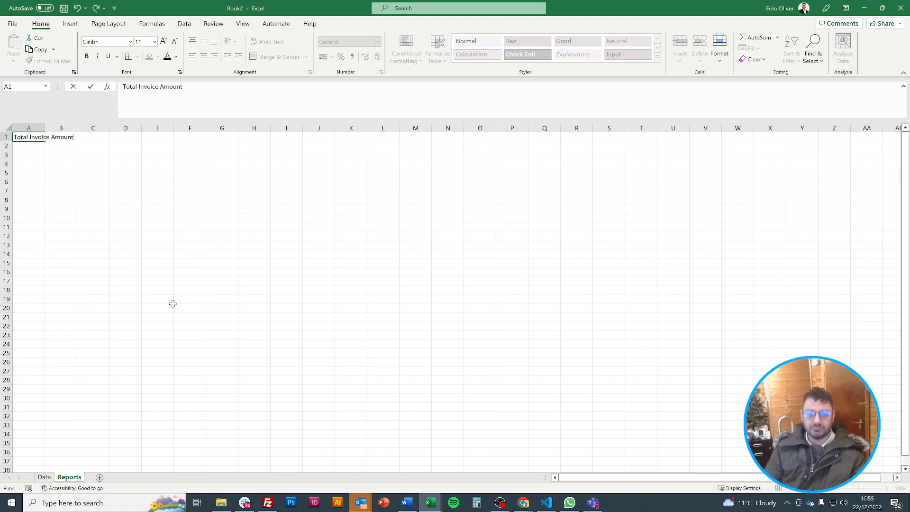
key("Tab")
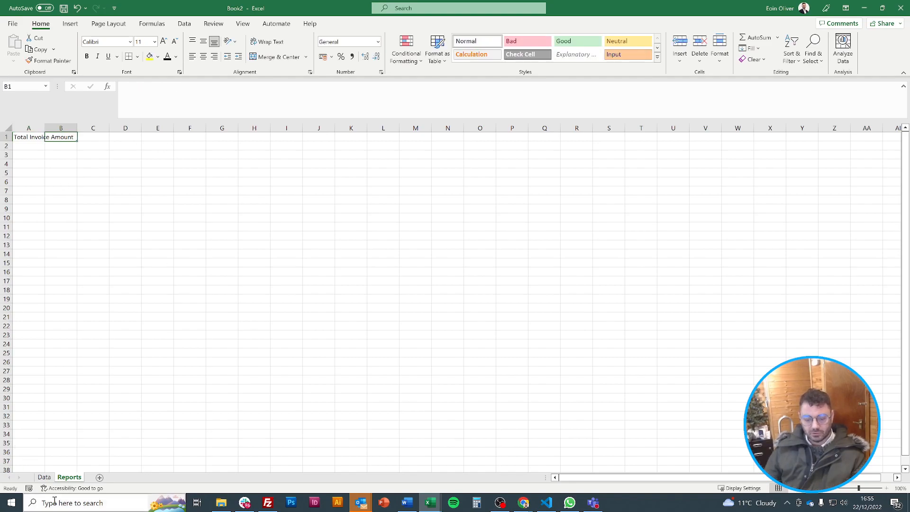
Delete the Total label from cell C1 of the Data sheet.
left_click(43, 478)
left_click(110, 129)
left_click(104, 138)
key("Delete")
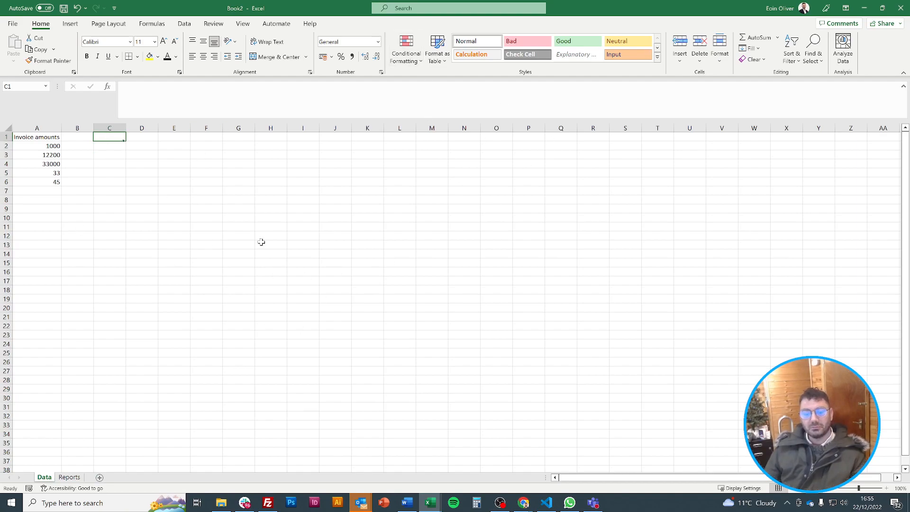
Make header row 1 of the Data sheet bold and fit column A to its content.
left_click(7, 137)
key("ctrl+b")
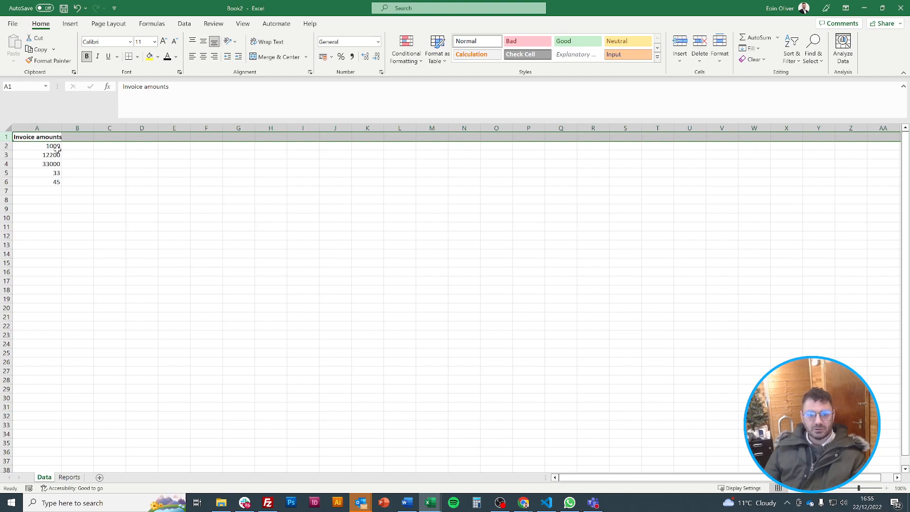
double_click(61, 127)
left_click(100, 209)
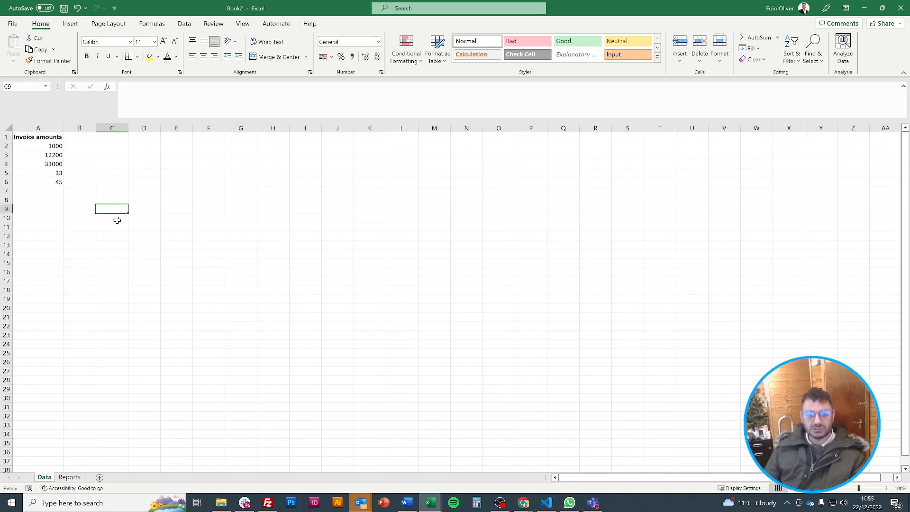
Enter a formula in cell C1 of the Reports sheet that references cell A2 of the Data sheet.
left_click(69, 477)
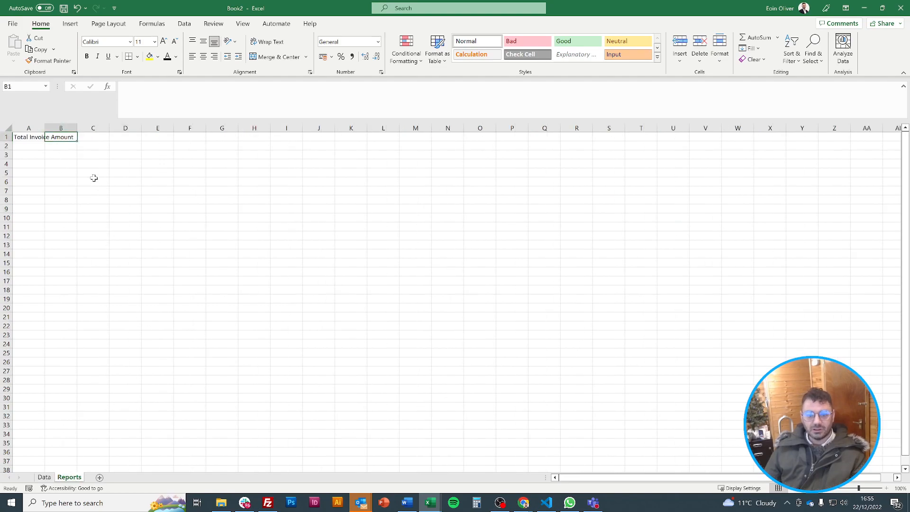
left_click(96, 138)
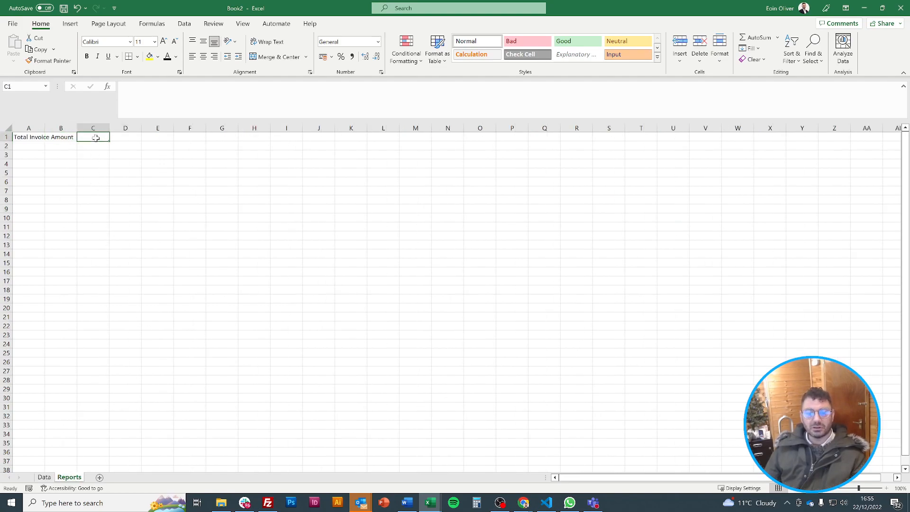
type("=")
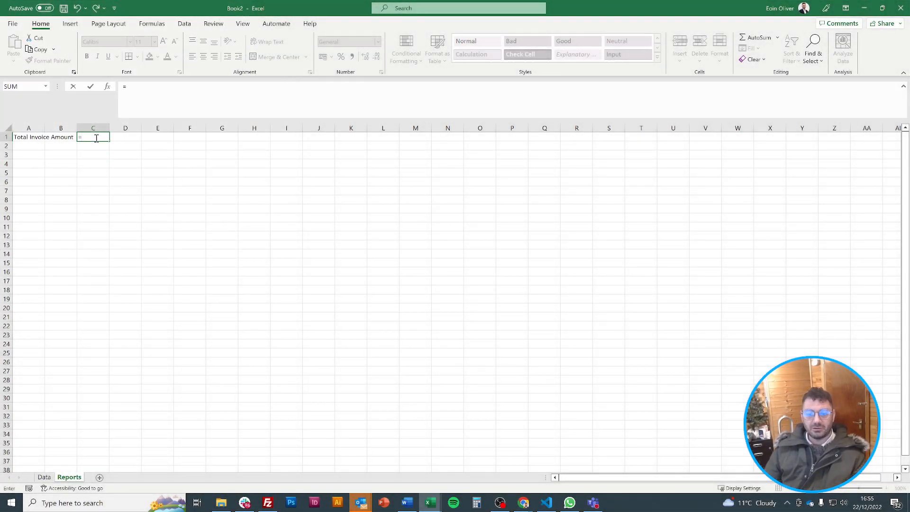
left_click(41, 479)
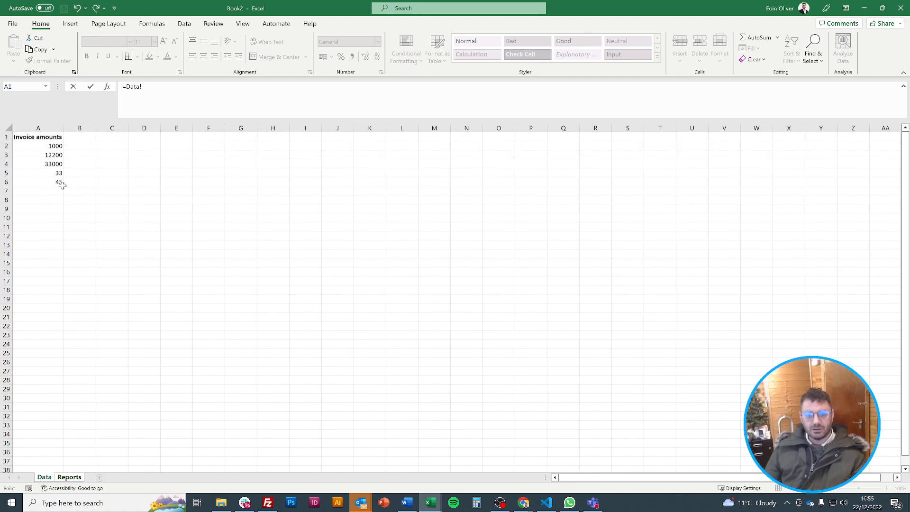
left_click(50, 145)
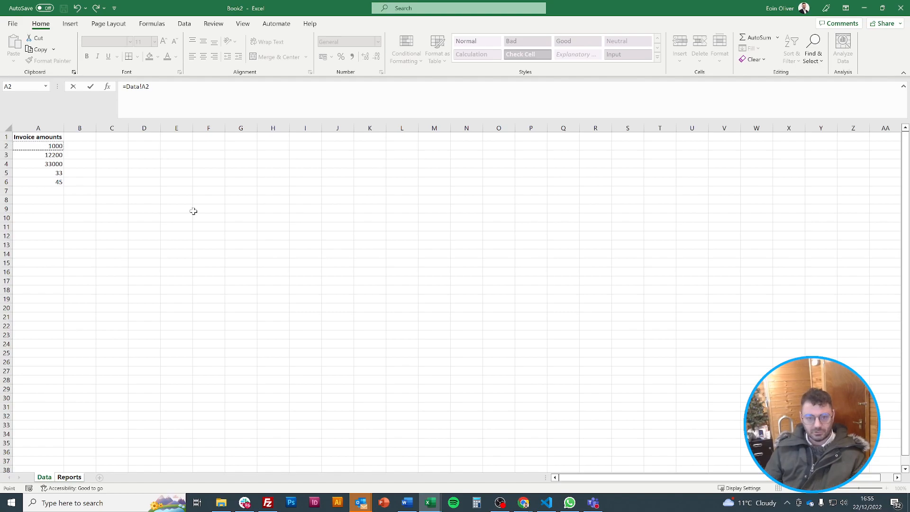
key("Return")
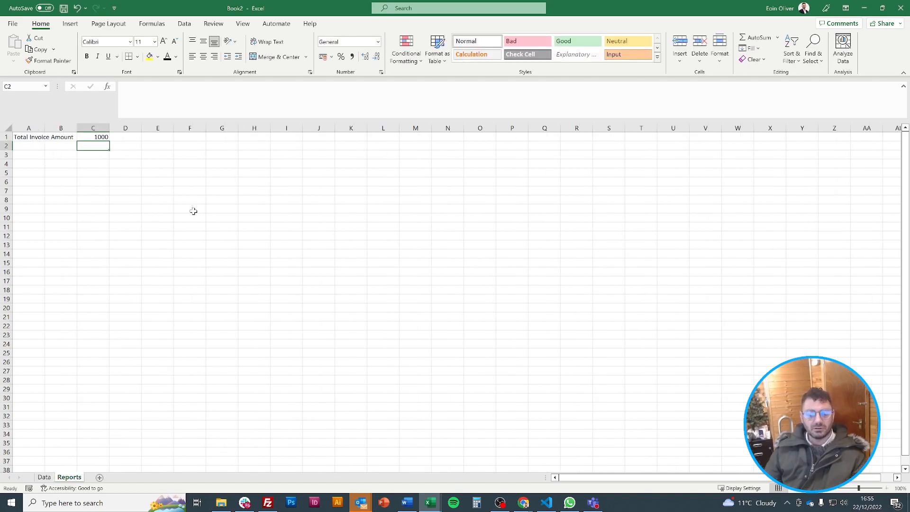
left_click(84, 138)
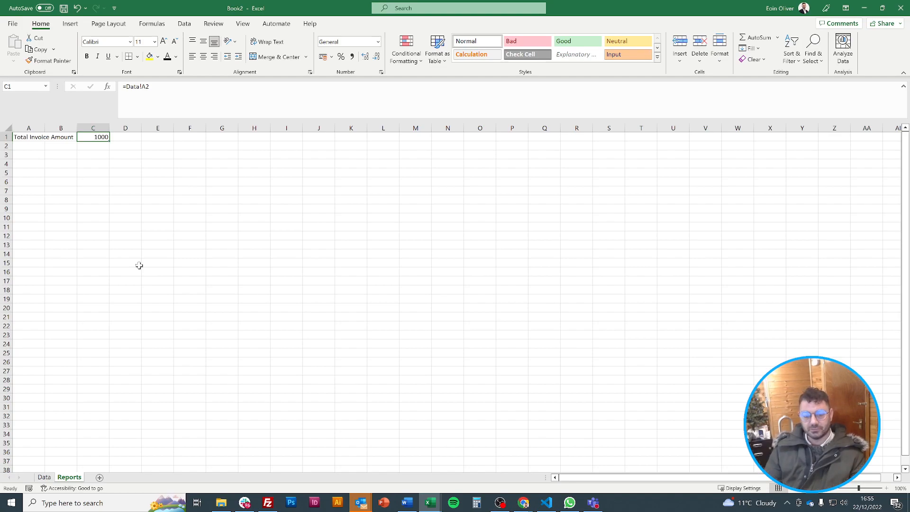
Link cell C2 of the Reports sheet to cell C2 of the DNB Hashtags (cleaned) sheet in the Competitor Research.xlsx workbook.
key("Down")
type("=")
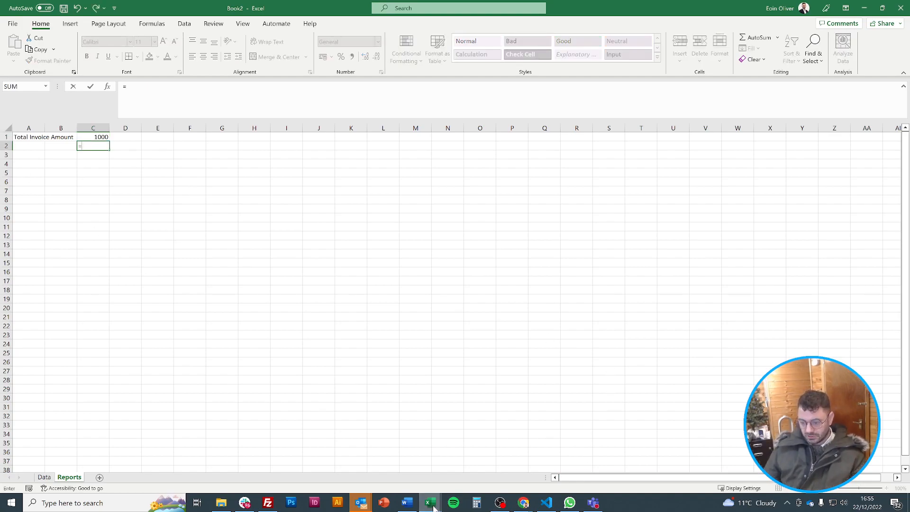
mouse_move(431, 503)
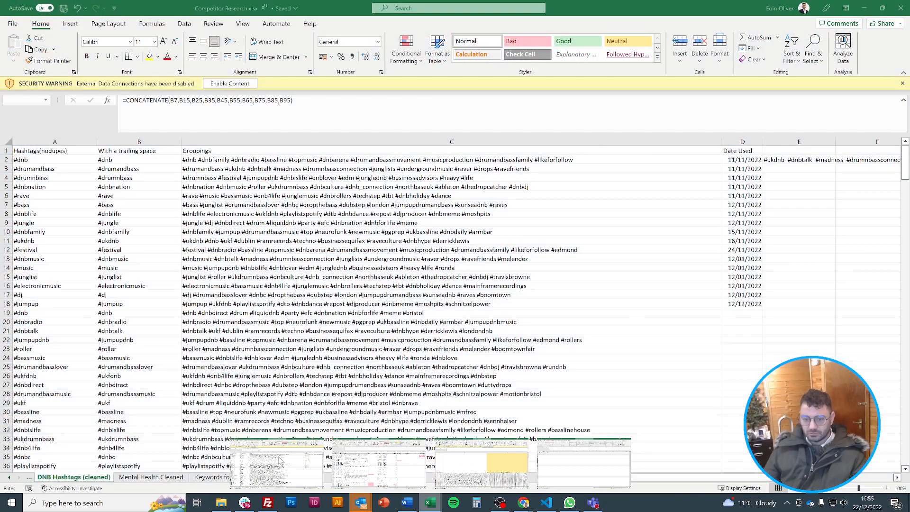
left_click(276, 463)
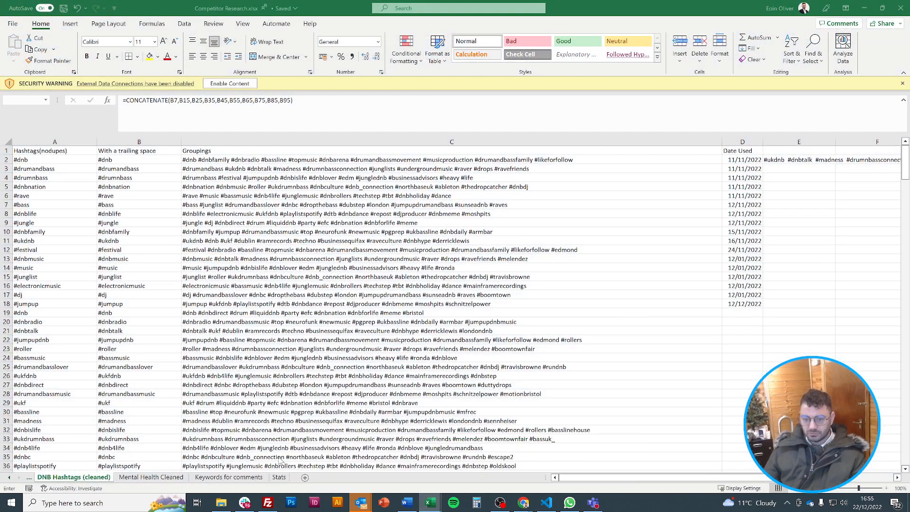
left_click(198, 160)
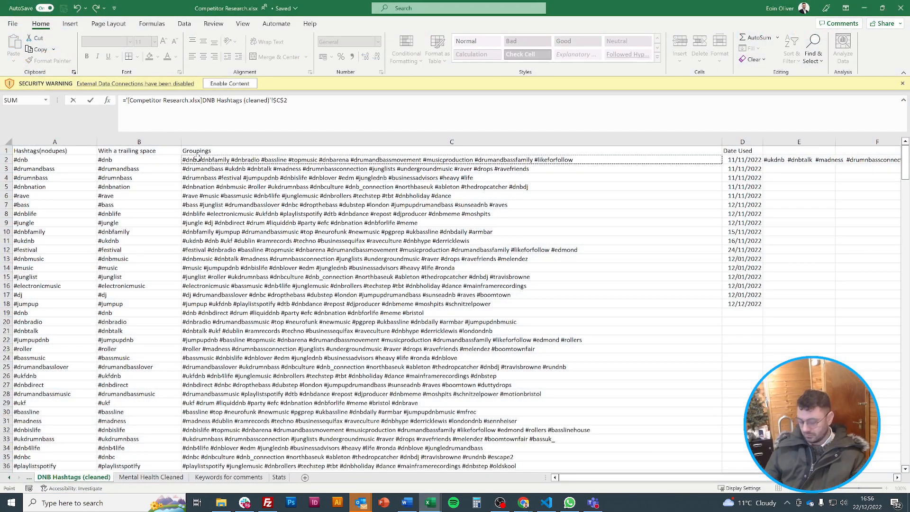
key("Return")
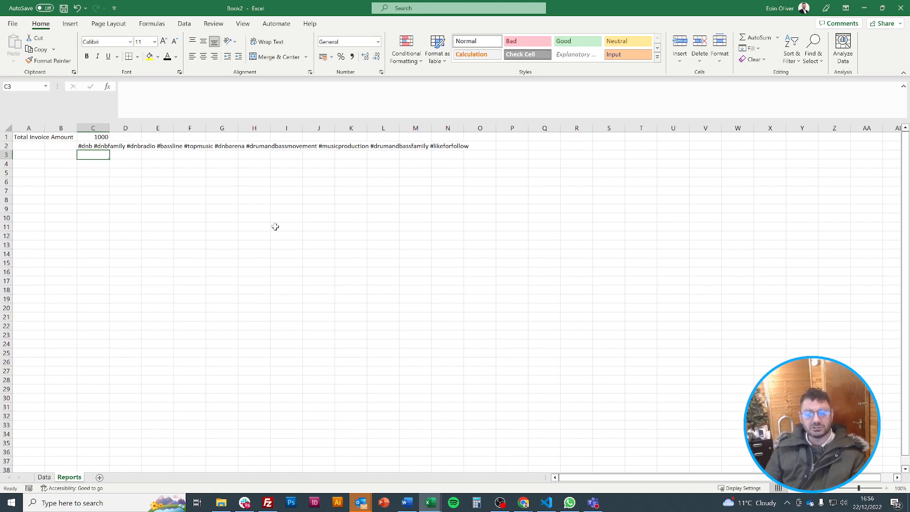
Undo the external workbook link in cell C2 and clear the Data sheet reference from cell C1 of the Reports sheet.
key("ctrl+z")
key("Up")
key("Delete")
Enter =SUM(Data!A2:A7) in cell C1 of the Reports sheet to total the invoice amounts.
type("=")
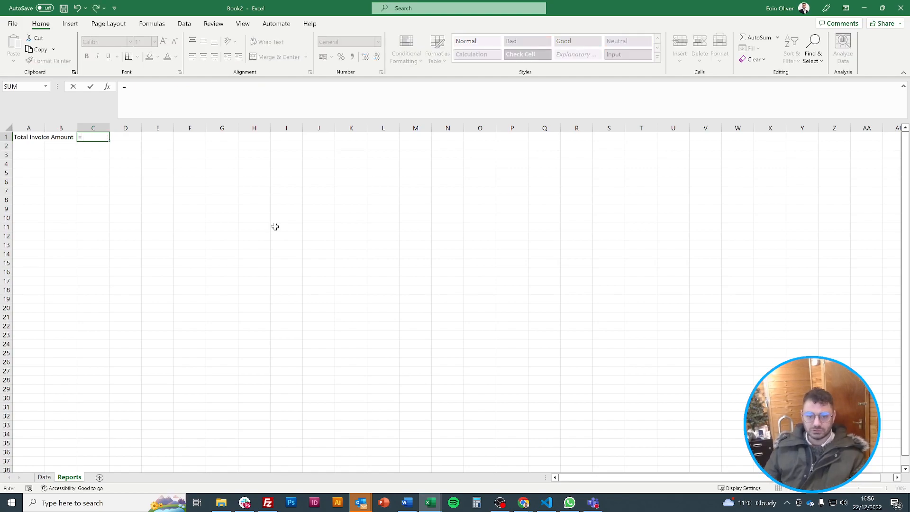
type("SUM")
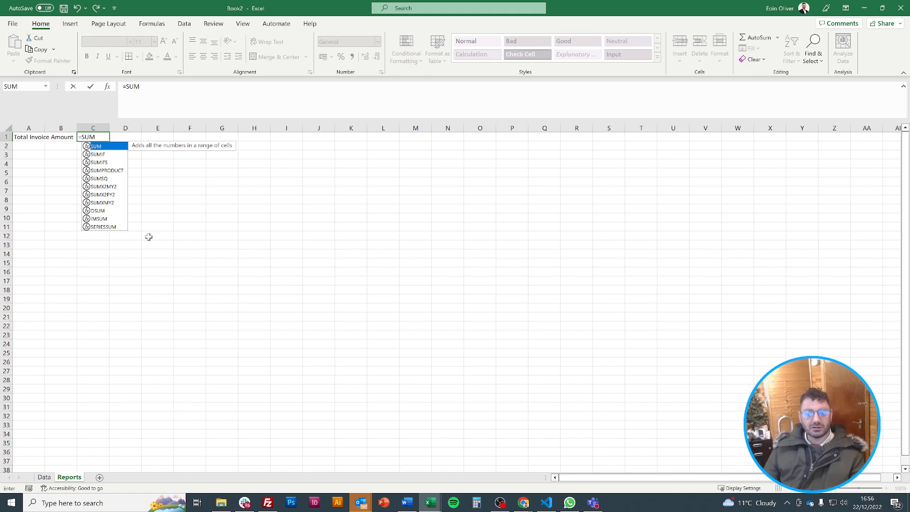
double_click(114, 149)
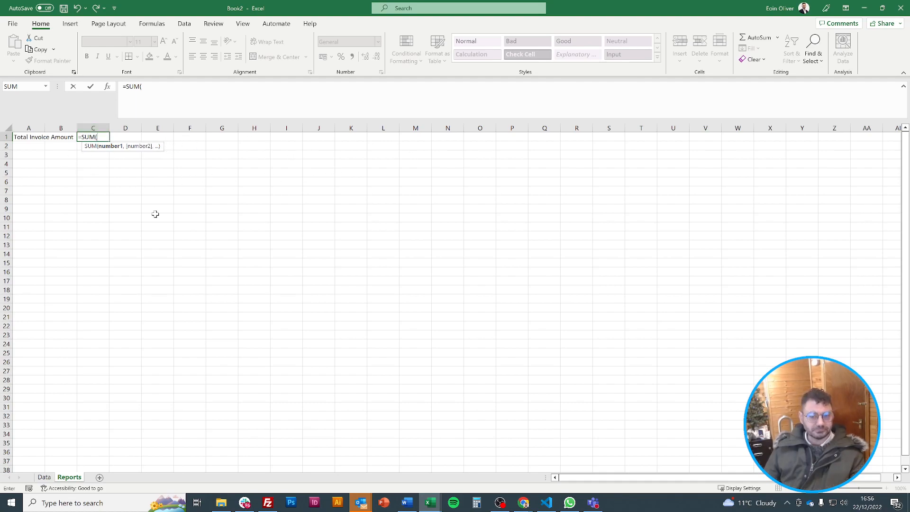
left_click(44, 477)
left_click_drag(55, 146, 57, 186)
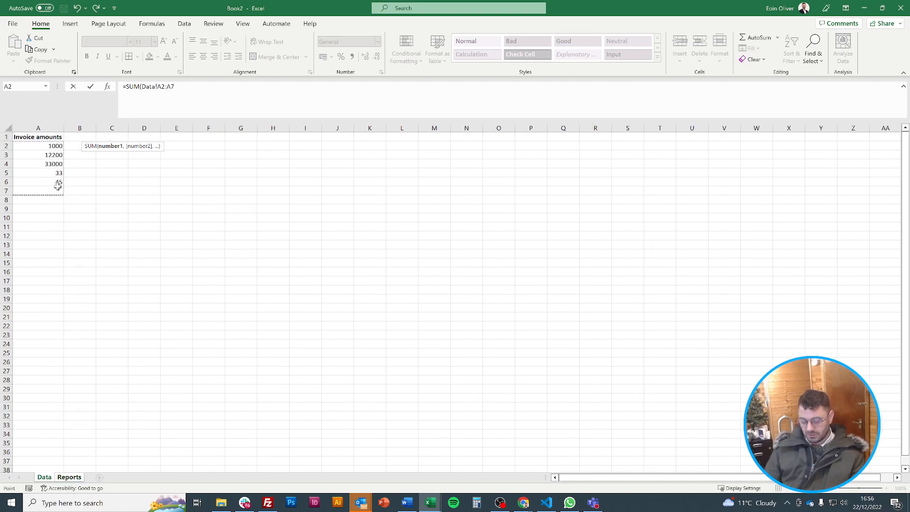
key("Return")
key("Up")
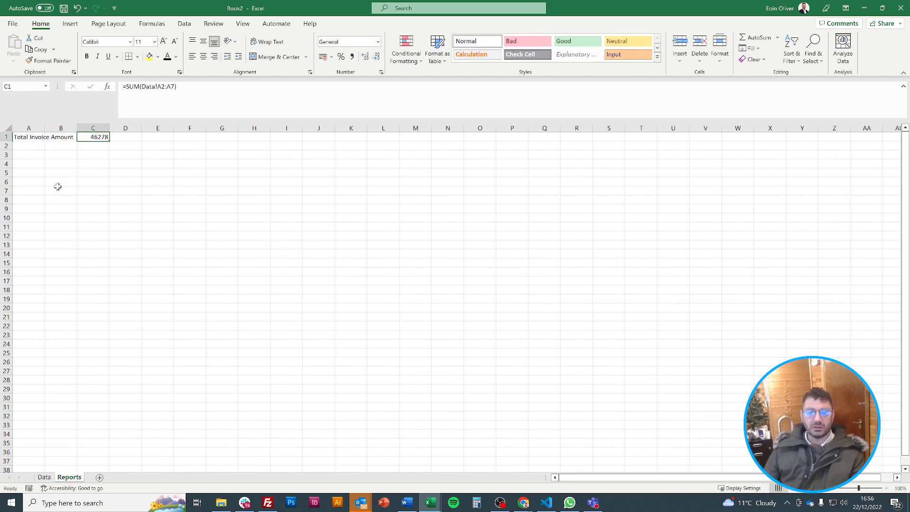
left_click(178, 87)
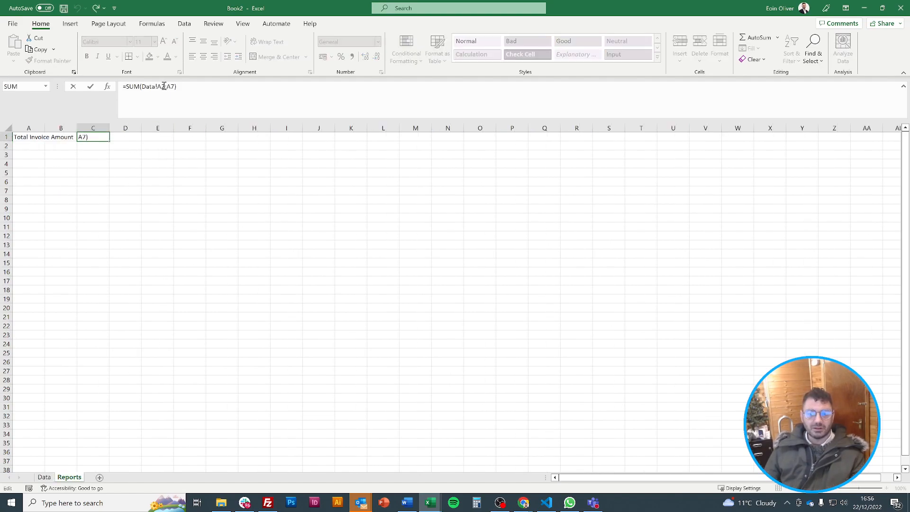
left_click(174, 87)
key("Return")
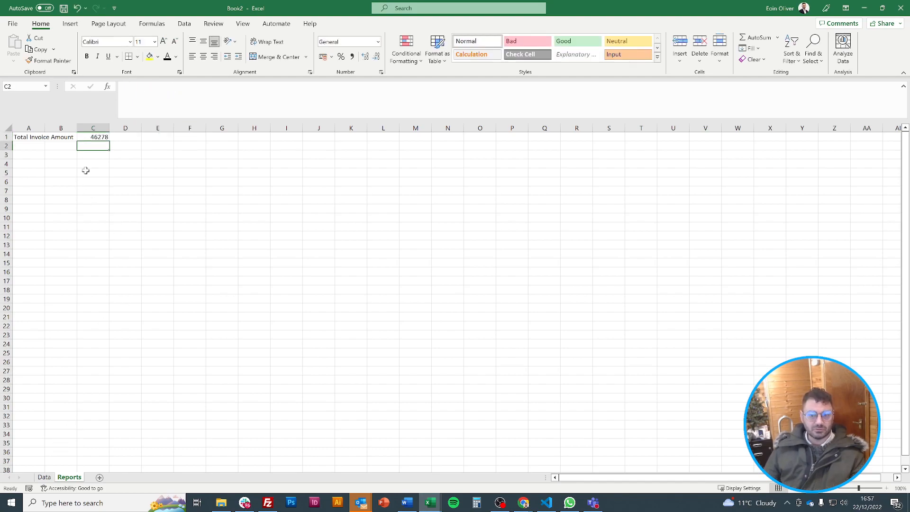
Apply the Currency number format to the total in cell C1 of the Reports sheet.
left_click(95, 137)
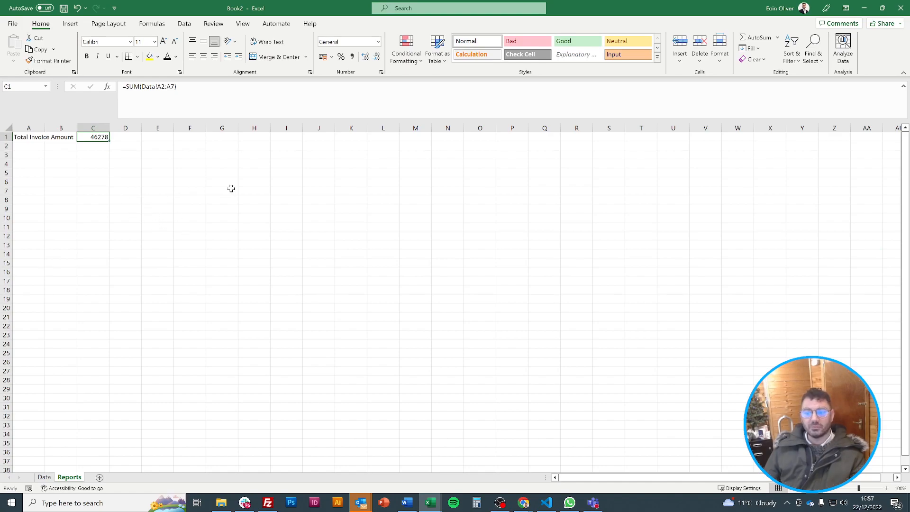
left_click(378, 42)
left_click(362, 105)
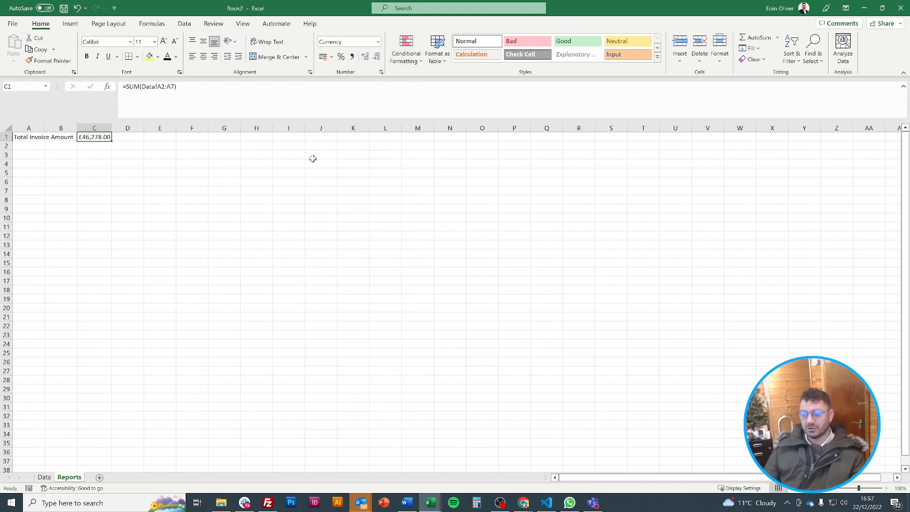
left_click(331, 58)
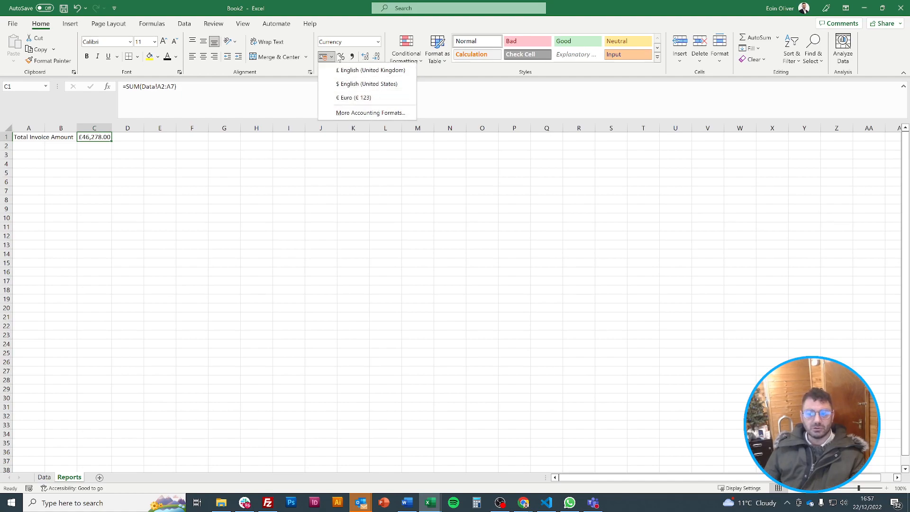
key("Escape")
left_click(145, 227)
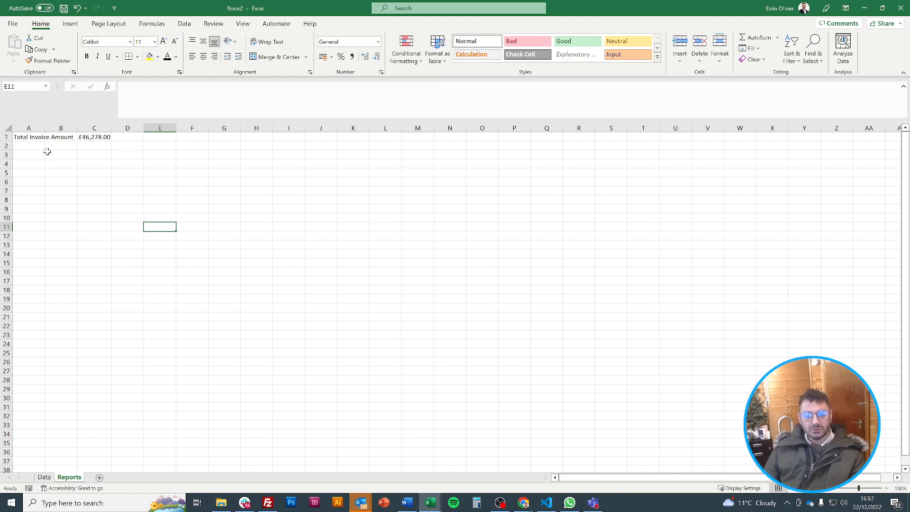
Set the currency format of cell C1 on the Reports sheet to 0 decimal places.
left_click(99, 137)
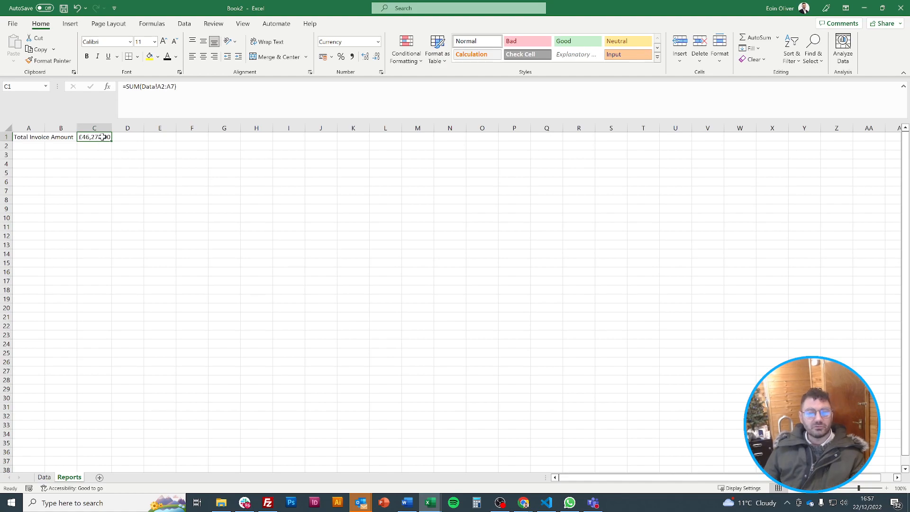
right_click(103, 137)
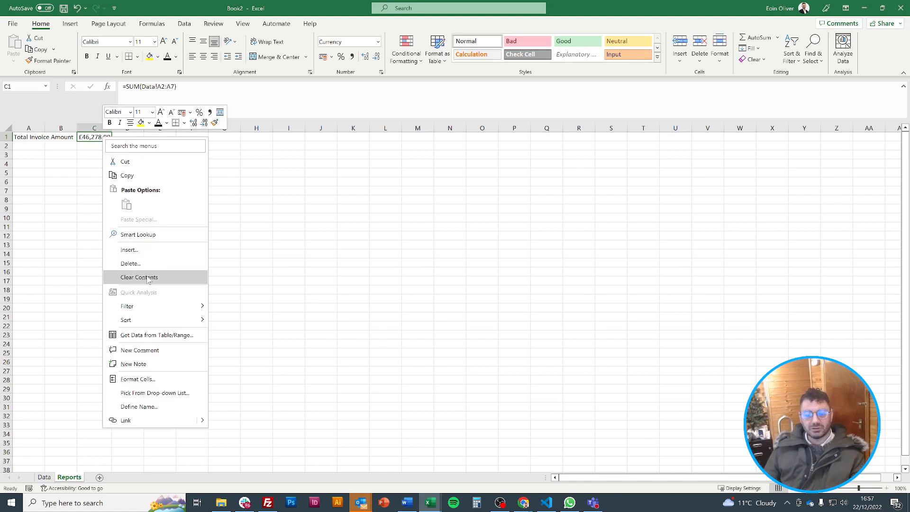
left_click(164, 375)
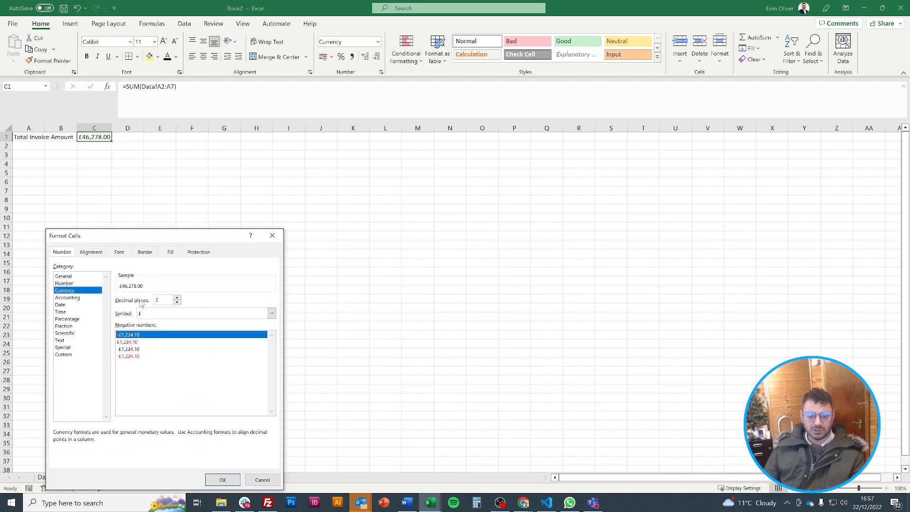
left_click(177, 302)
left_click(177, 303)
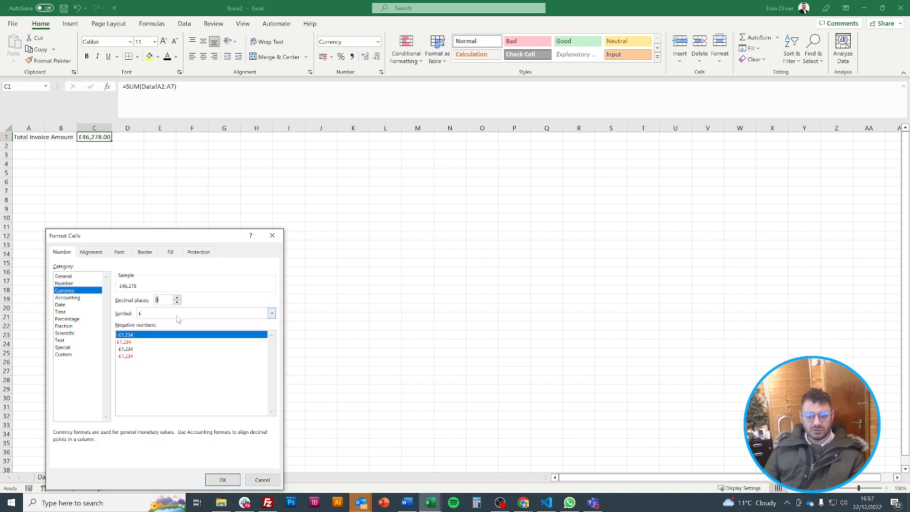
left_click(222, 477)
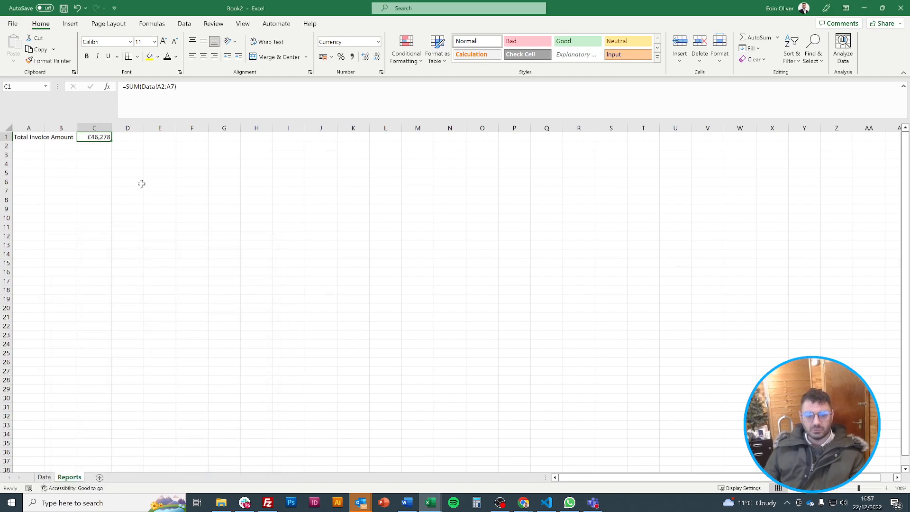
left_click(90, 146)
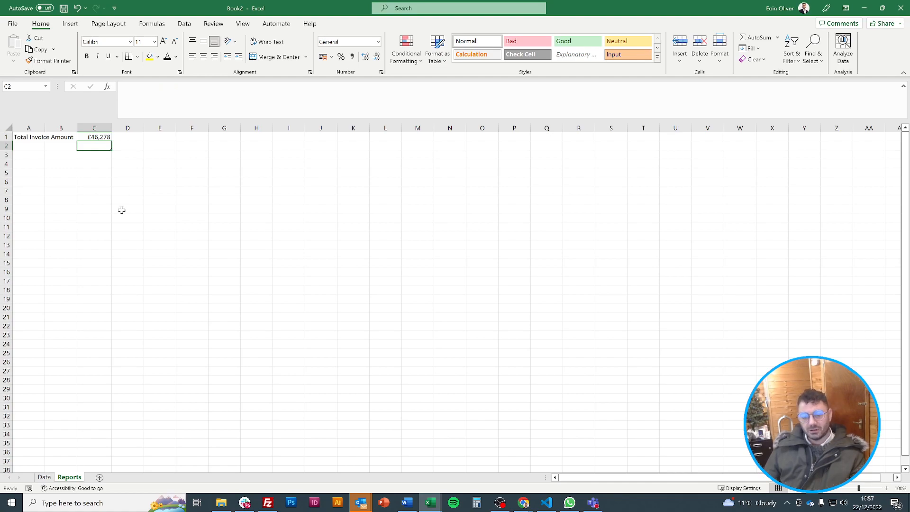
Add the invoice amount 36598 in cell A7 of the Data sheet and check the total on the Reports sheet.
left_click(44, 477)
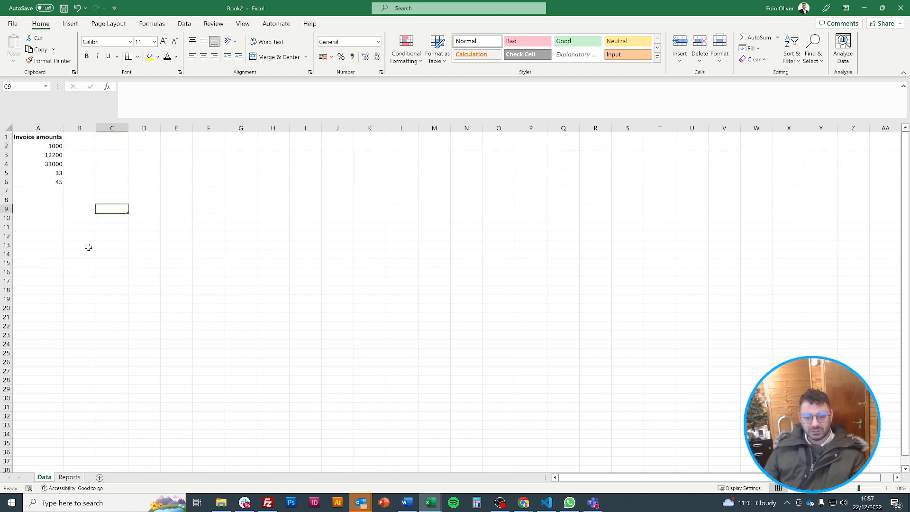
left_click(42, 192)
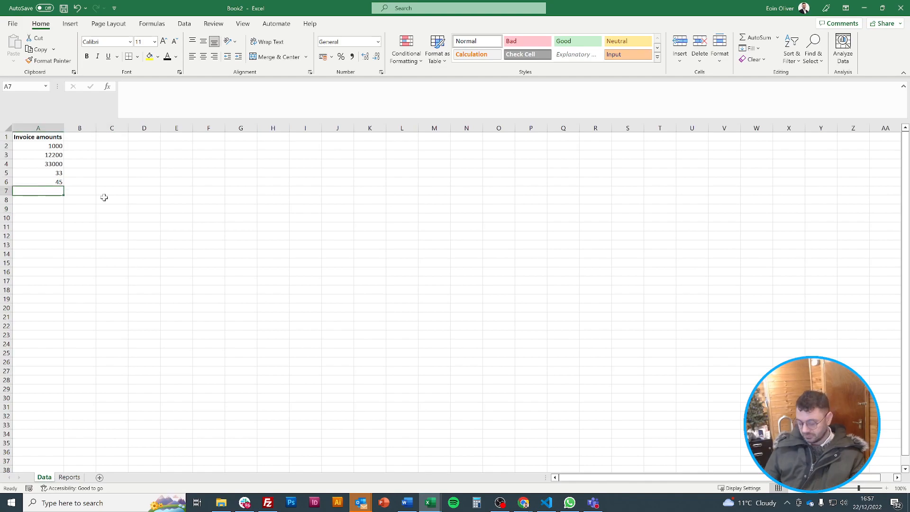
type("36598")
key("Return")
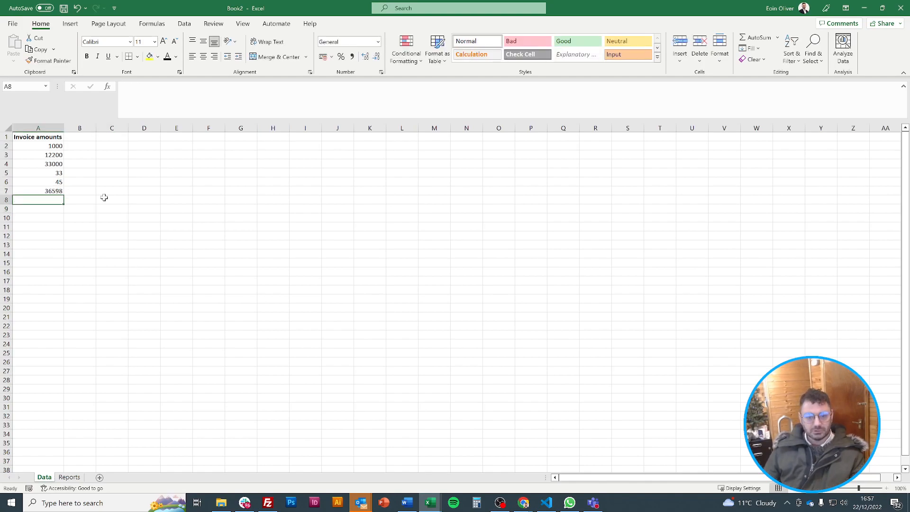
left_click(70, 478)
left_click(105, 137)
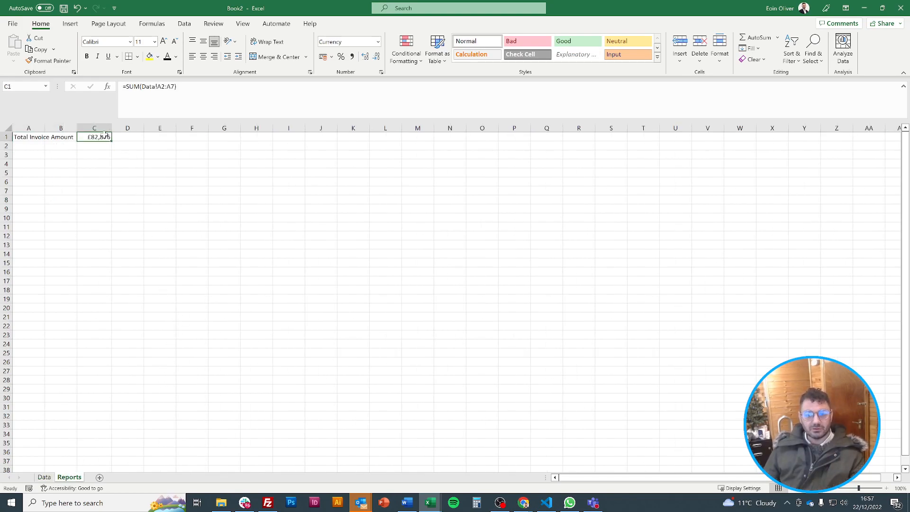
left_click(50, 479)
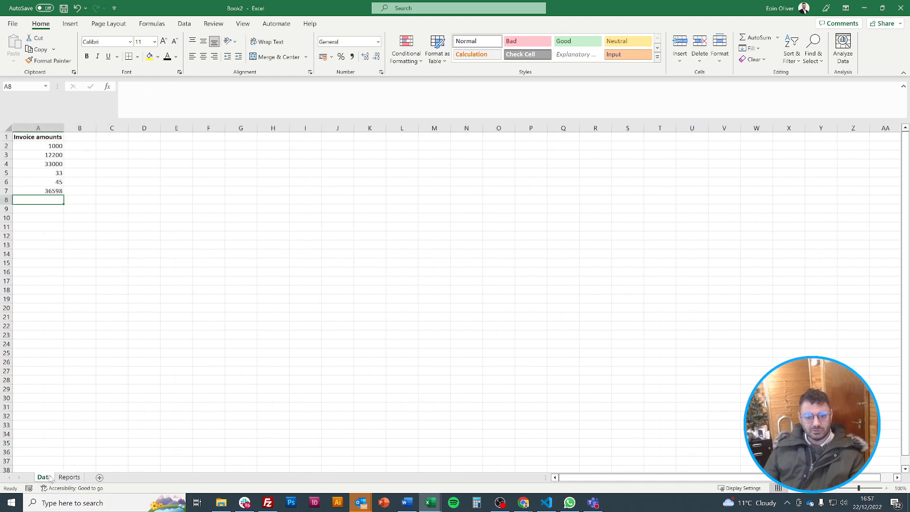
left_click(69, 478)
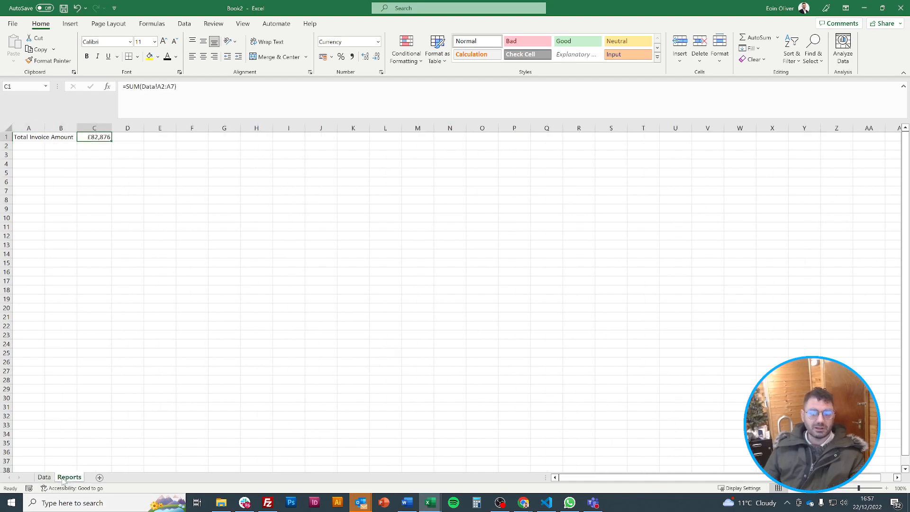
Add the invoice amount 6598 in cell A8 of the Data sheet and go back to the Reports sheet.
left_click(43, 478)
type("6598")
key("Return")
left_click(70, 478)
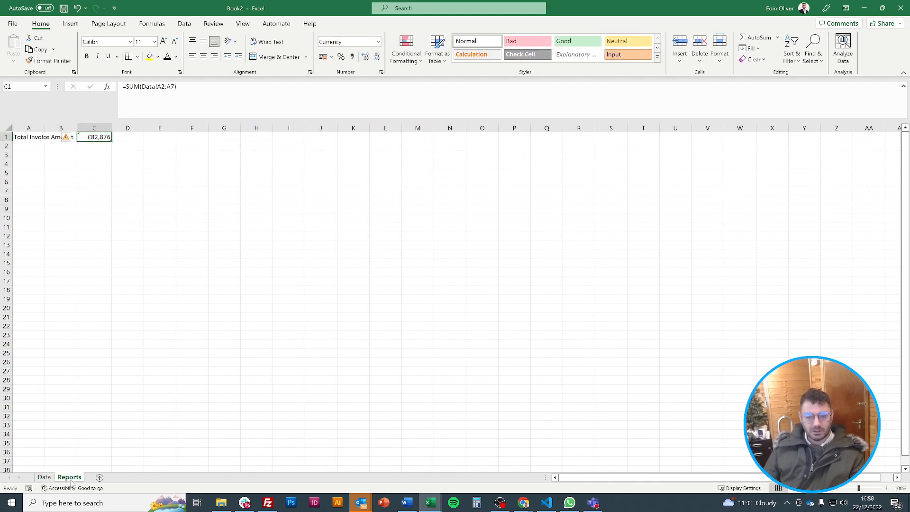
Examine the error-checking options for the total formula in cell C1 of the Reports sheet.
left_click(171, 237)
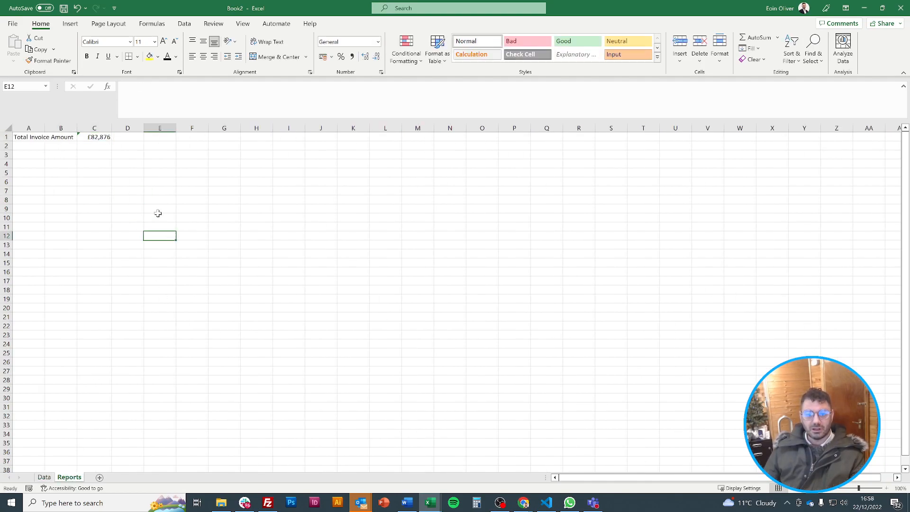
left_click(97, 137)
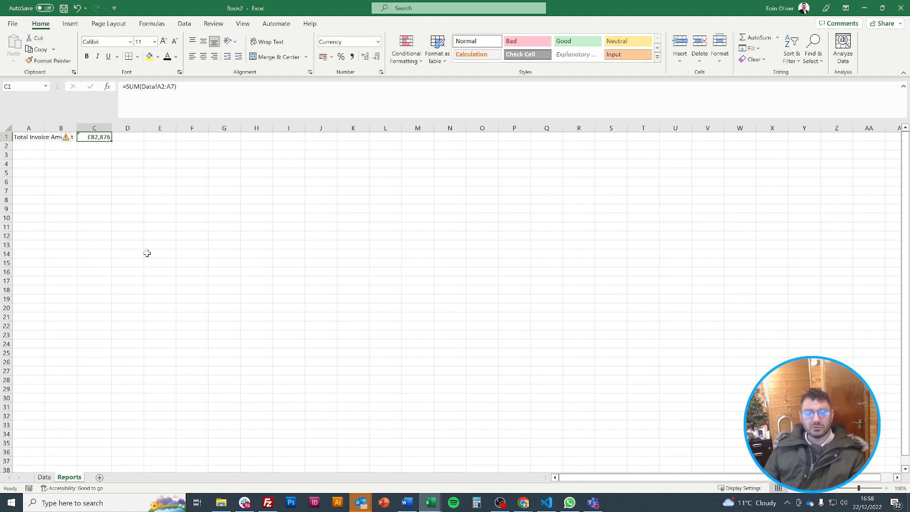
left_click(67, 138)
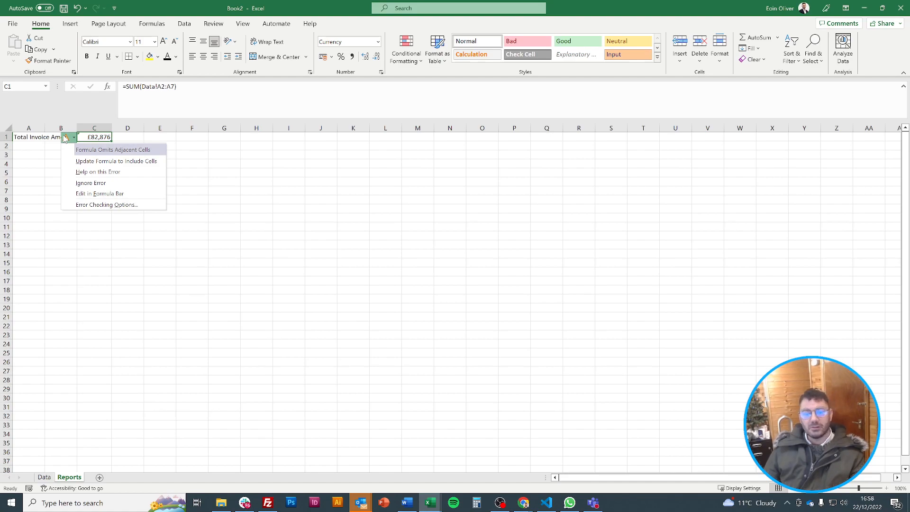
left_click(289, 299)
Extend the total in cell C1 of the Reports sheet to =SUM(Data!A2:A999).
left_click(97, 137)
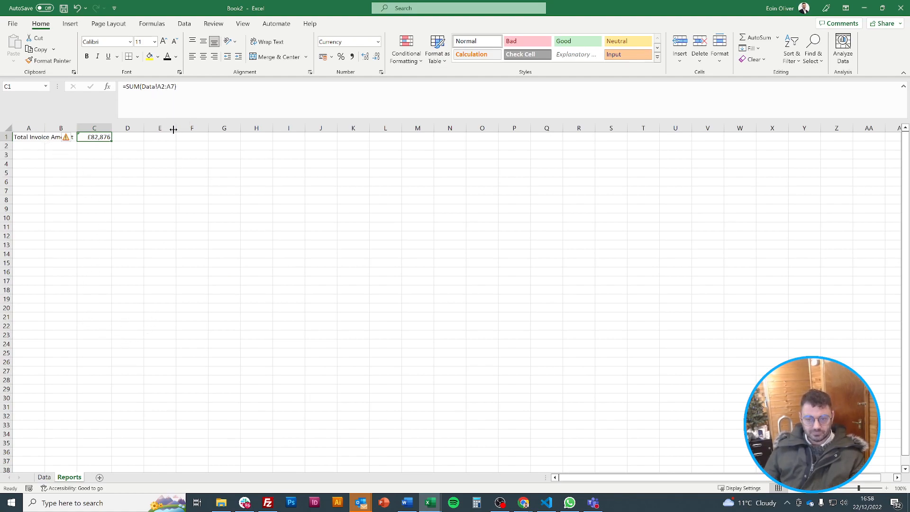
left_click(171, 87)
type("999")
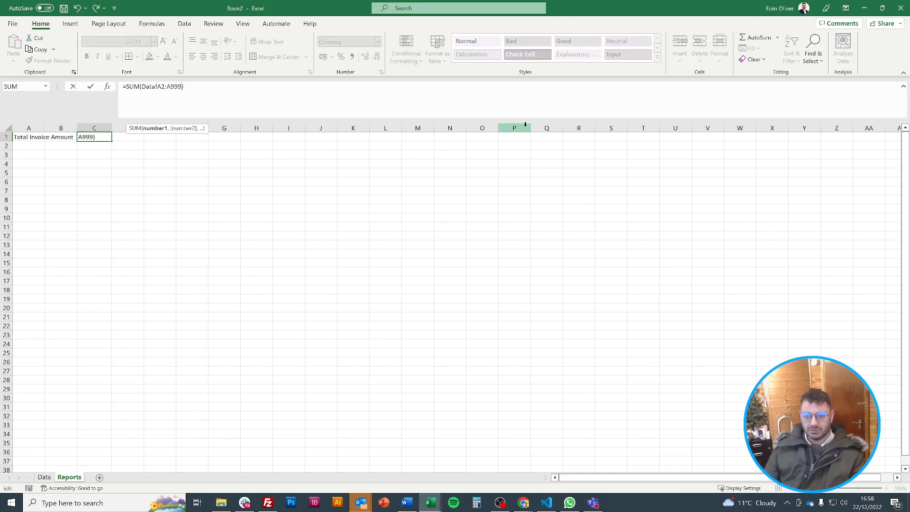
key("Return")
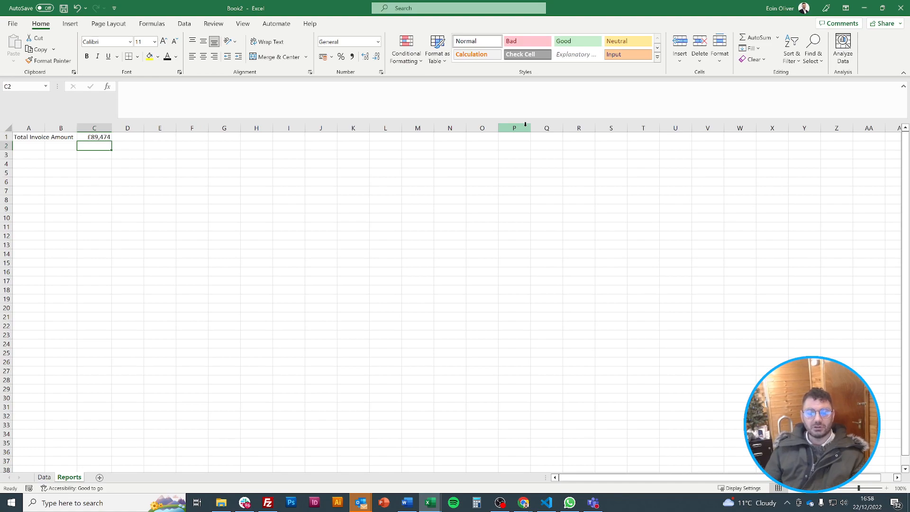
key("Up")
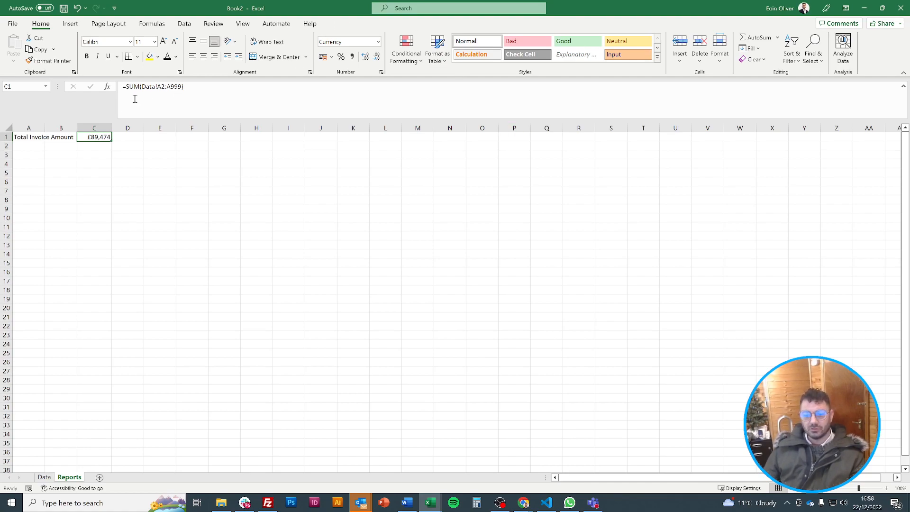
Try an open-ended range in cell C1 of the Reports sheet by changing the formula to =SUM(Data!A2:A).
left_click(167, 87)
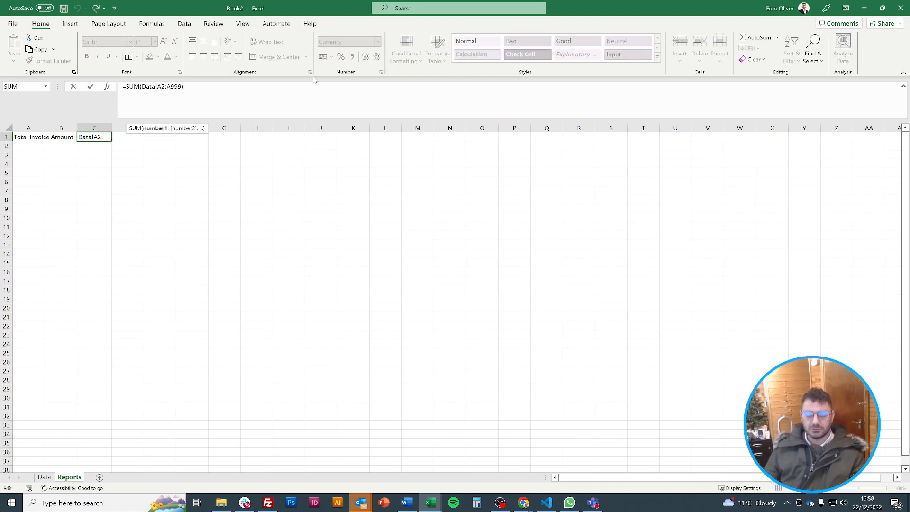
key("Right")
key("Right")
key("shift+Right")
key("shift+Right")
key("shift+Right")
key("Delete")
key("ctrl+Return")
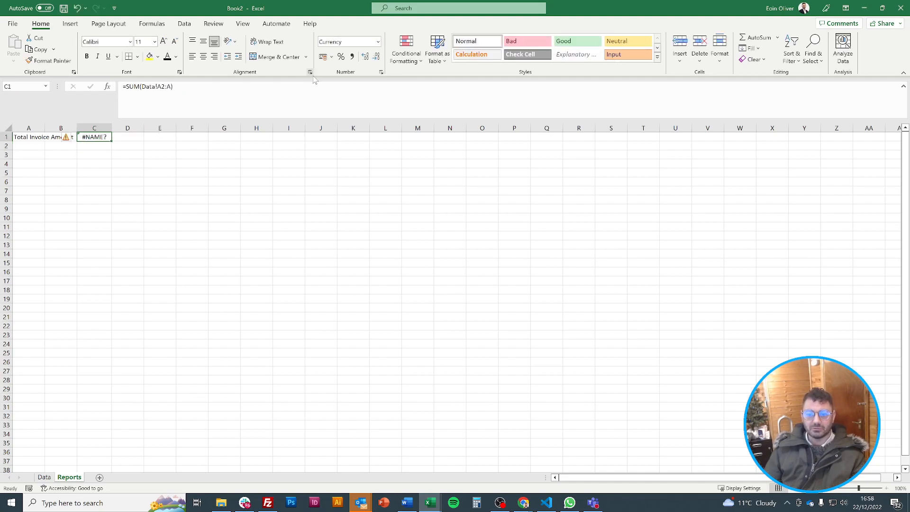
Change the formula in cell C1 of the Reports sheet to =SUM(Data!A:A) to total the whole column.
left_click(162, 90)
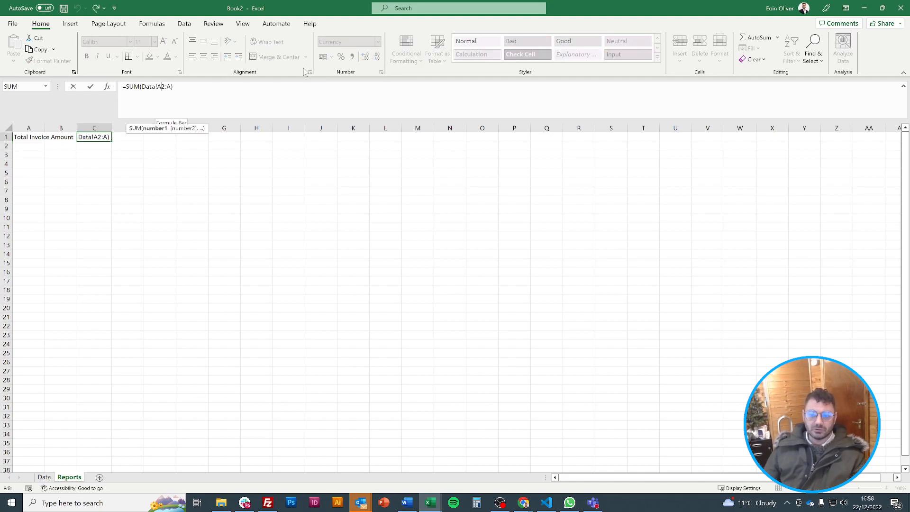
key("BackSpace")
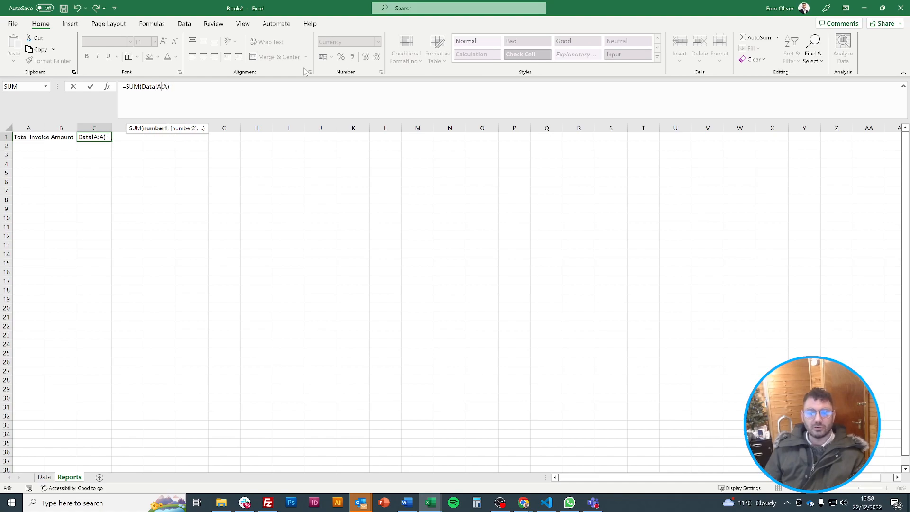
key("Return")
key("Up")
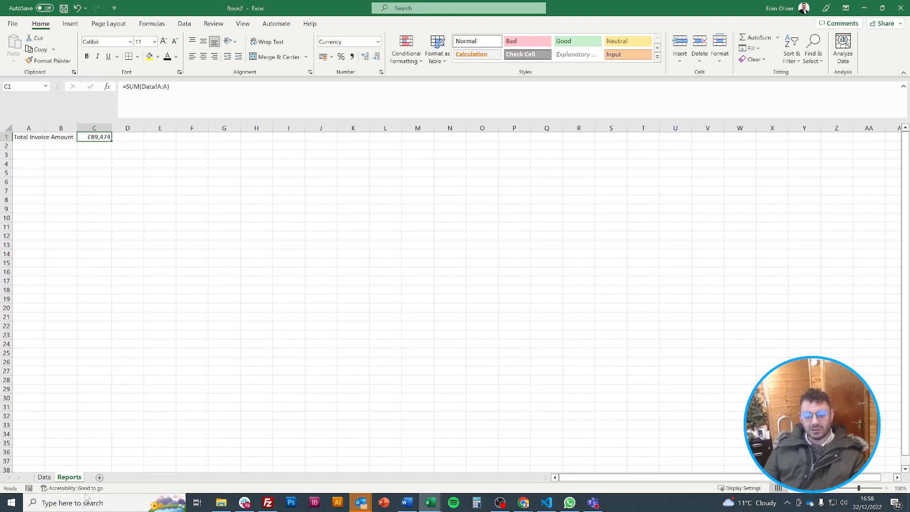
left_click(45, 478)
left_click(142, 137)
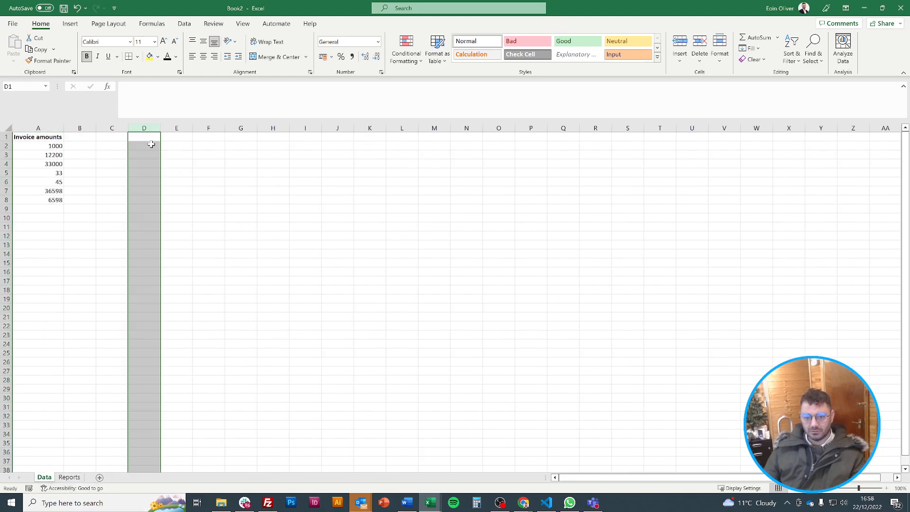
type("=SUM")
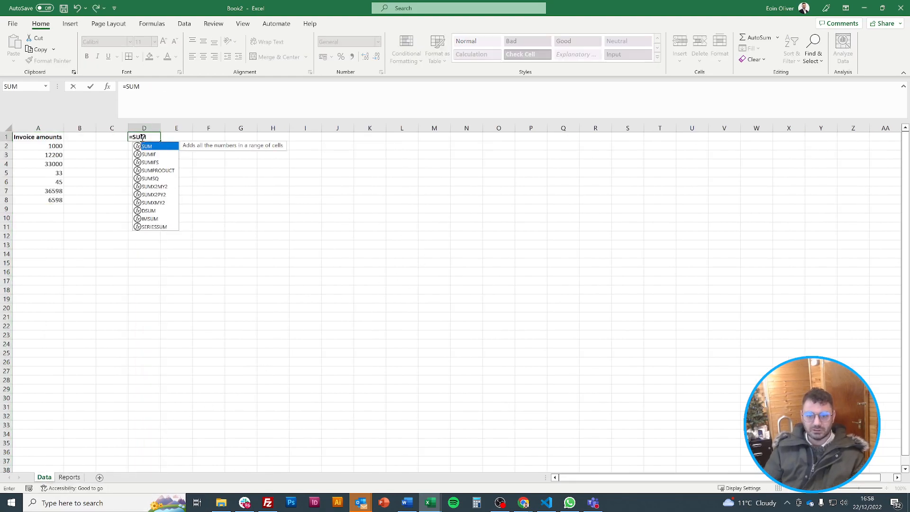
type("(A:A)")
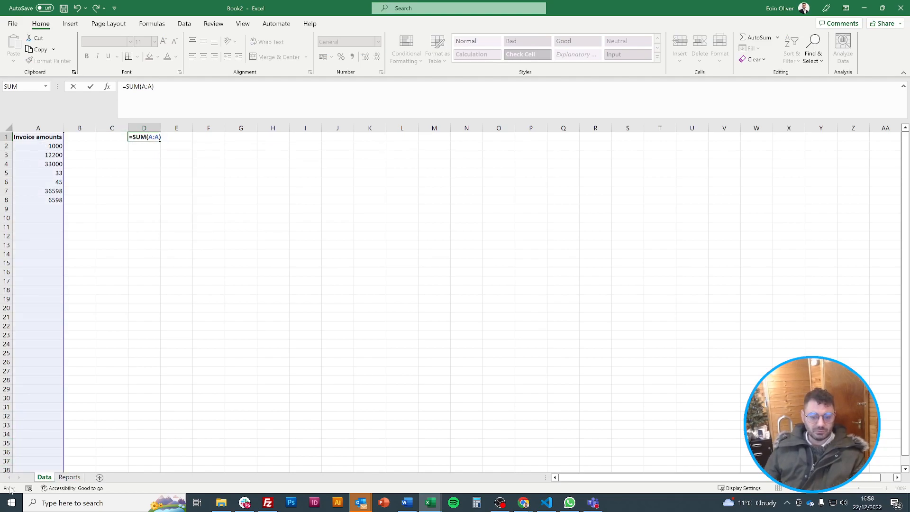
key("Escape")
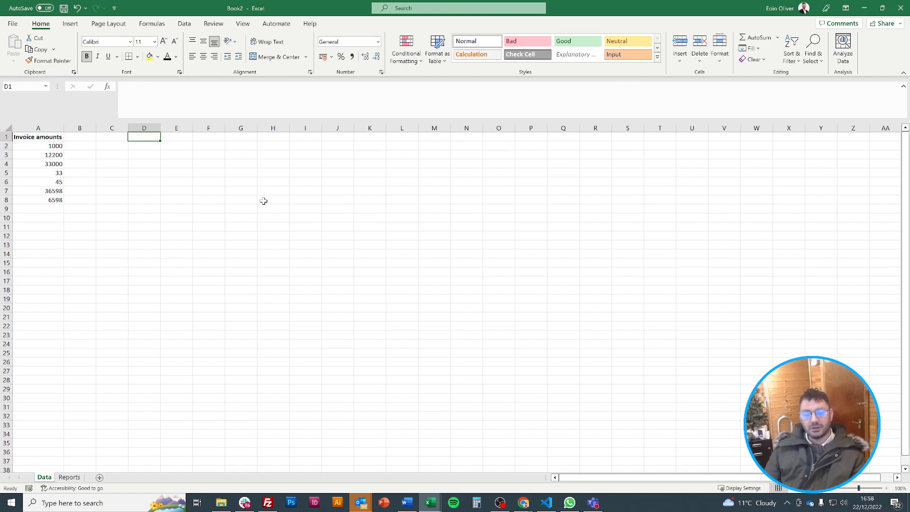
Return to the Reports sheet and autofit column A to the Total Invoice Amount label.
left_click(62, 480)
left_click(127, 155)
left_click(140, 171)
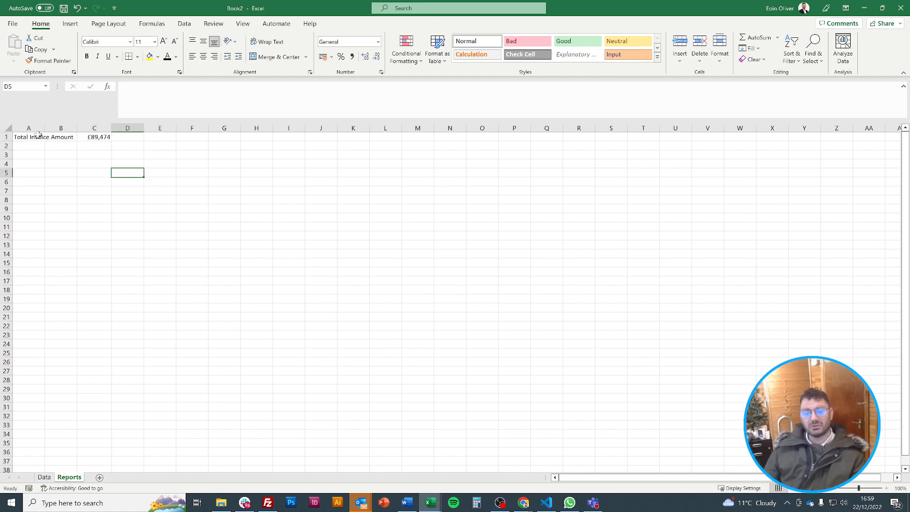
left_click(32, 145)
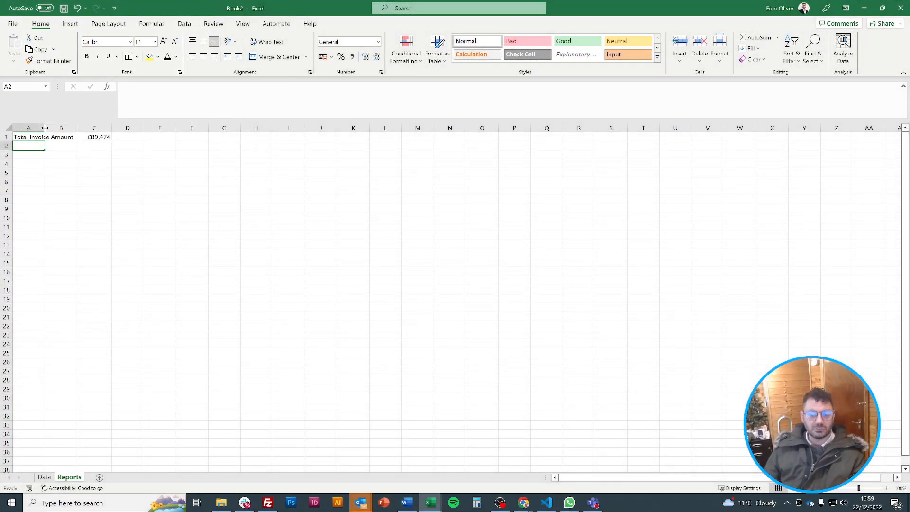
double_click(44, 128)
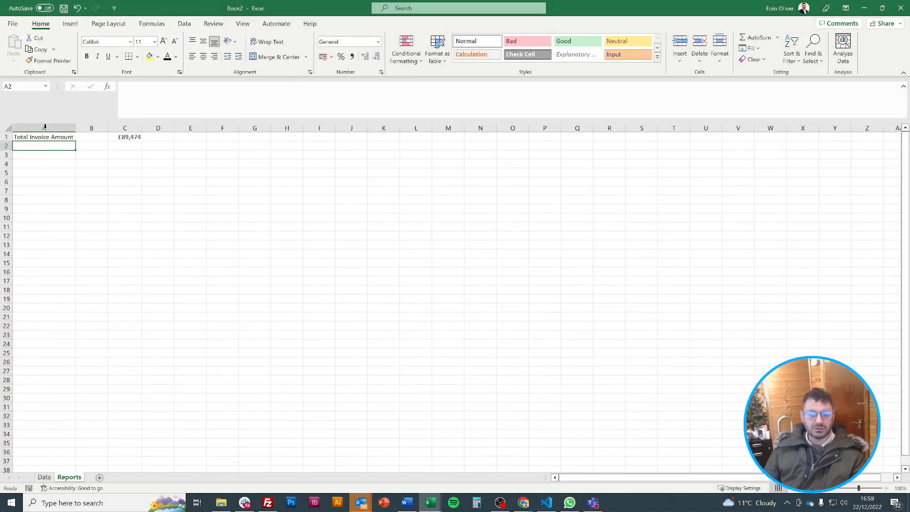
Move the invoice total from cell C1 to cell B1 on the Reports sheet.
left_click(123, 137)
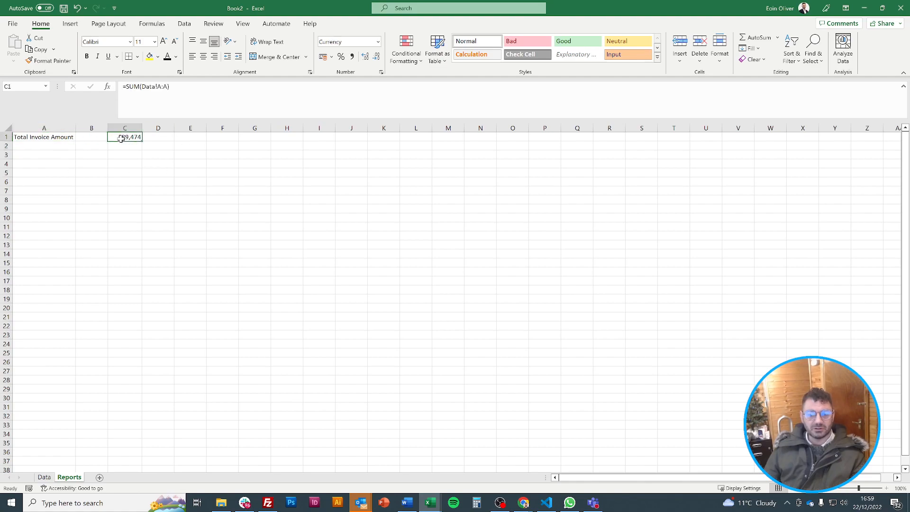
key("ctrl+x")
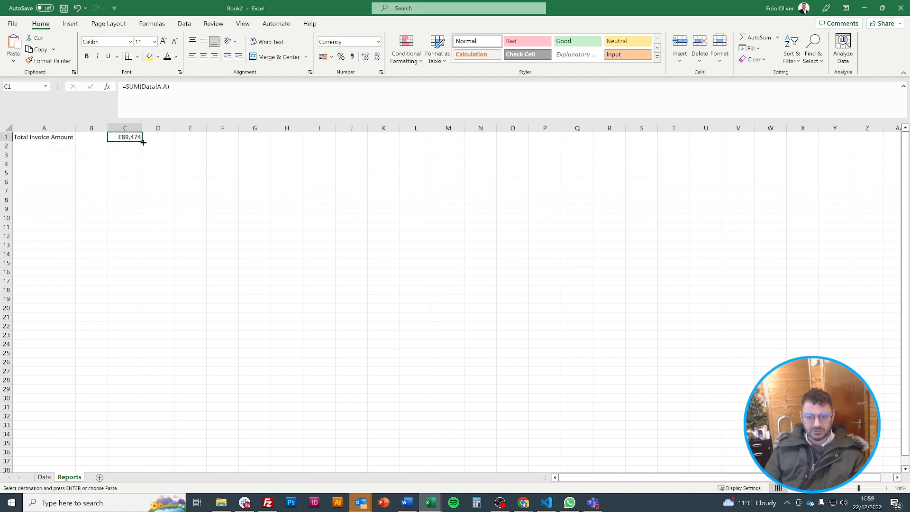
key("Left")
key("ctrl+v")
key("Return")
Enter the label "Total number of invoices" in cell A2 and autofit column A to it.
key("Left")
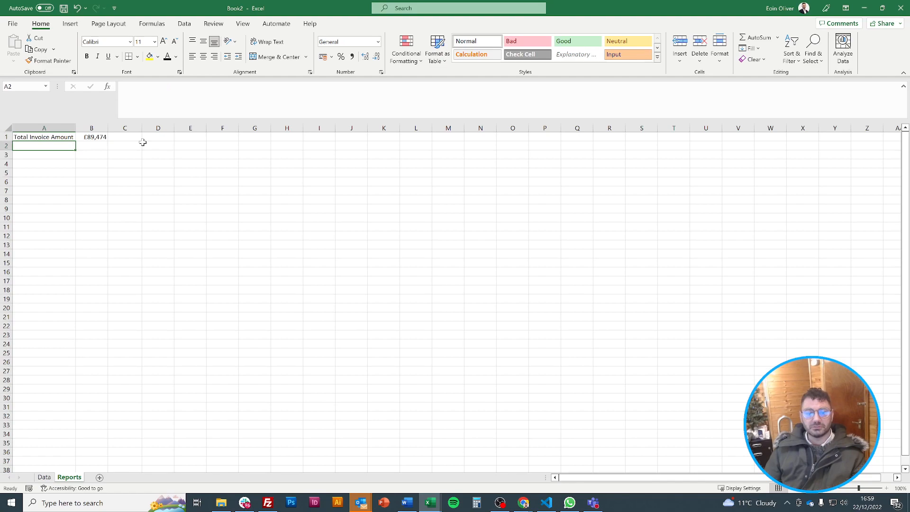
type("Total nu")
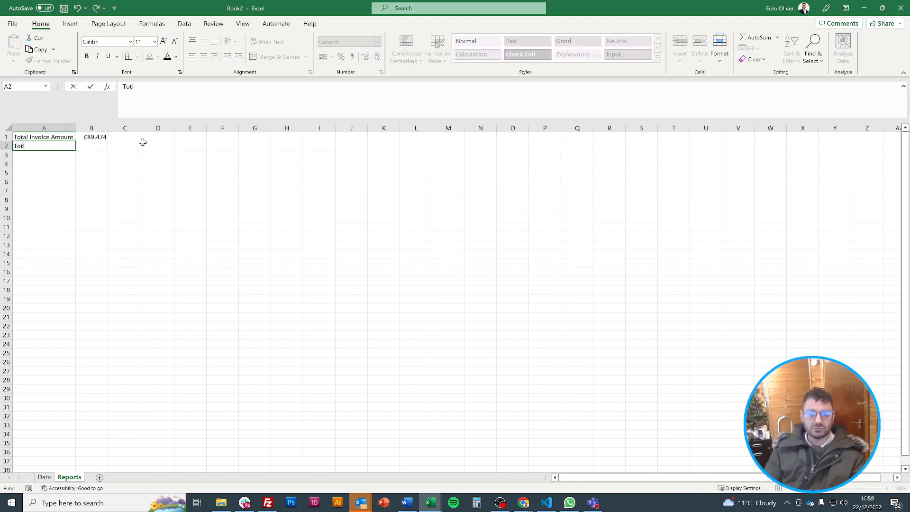
type("mber of invoices")
key("Tab")
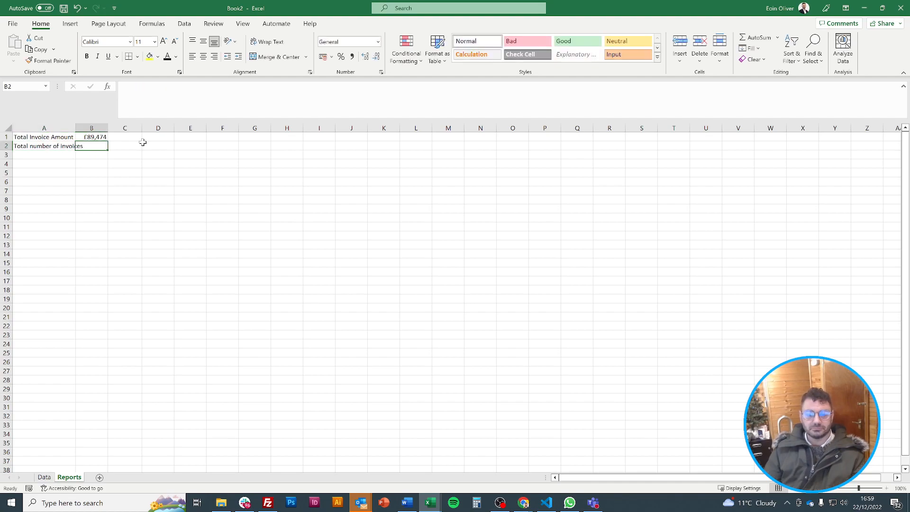
double_click(74, 126)
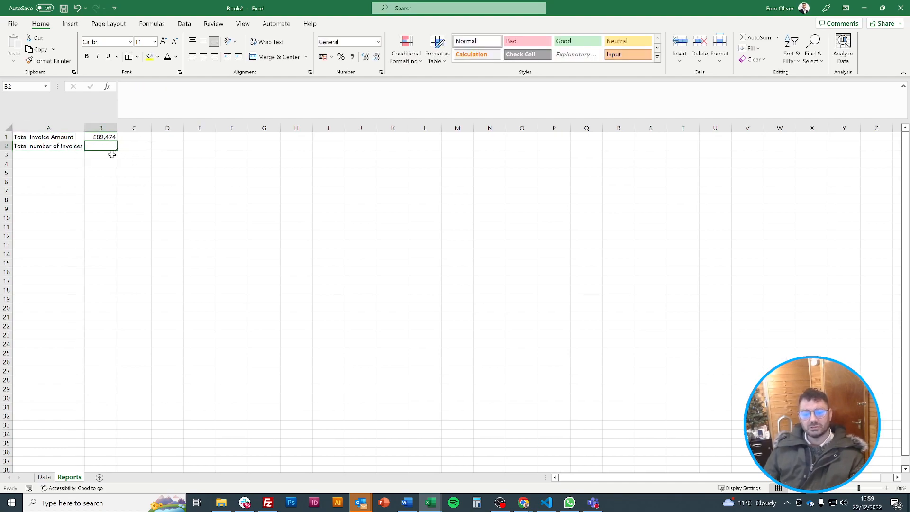
Enter =COUNTA(Data!A2:A999) in cell B2 of the Reports sheet to count the invoices listed on the Data sheet.
type("=")
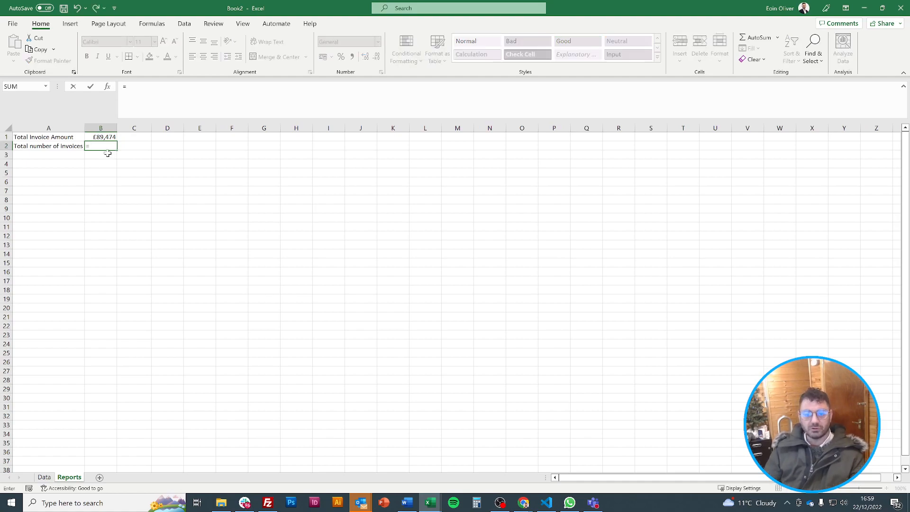
type("COUN")
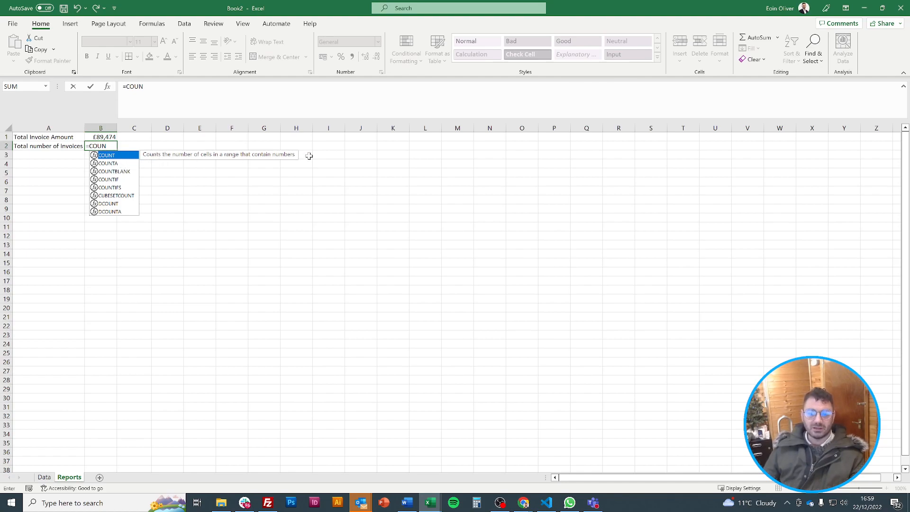
left_click(116, 165)
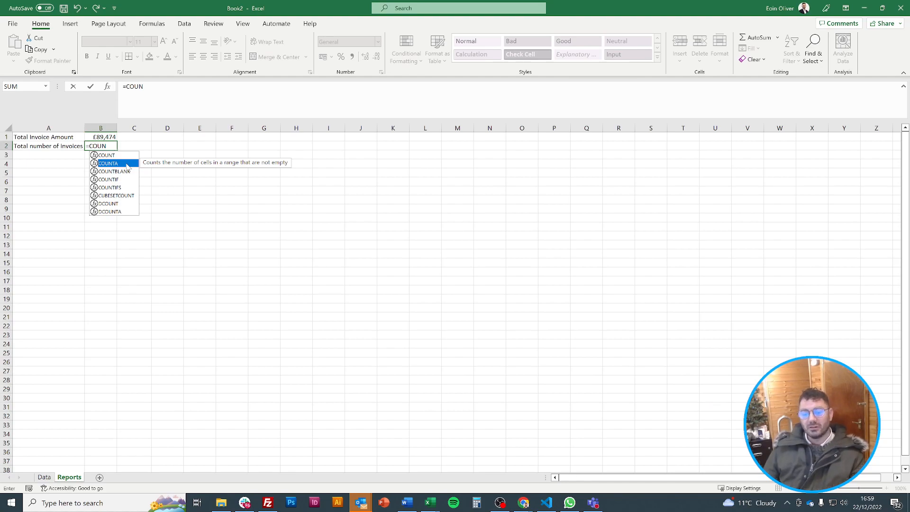
double_click(126, 164)
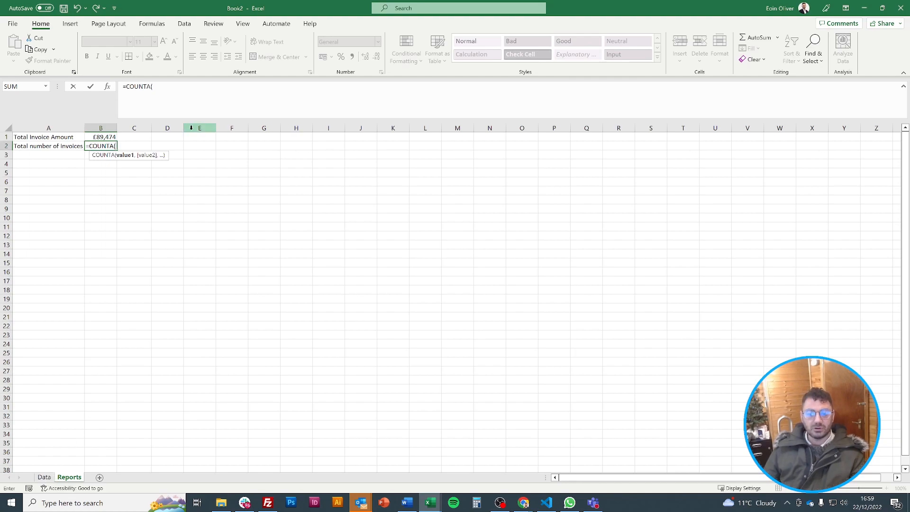
left_click(44, 477)
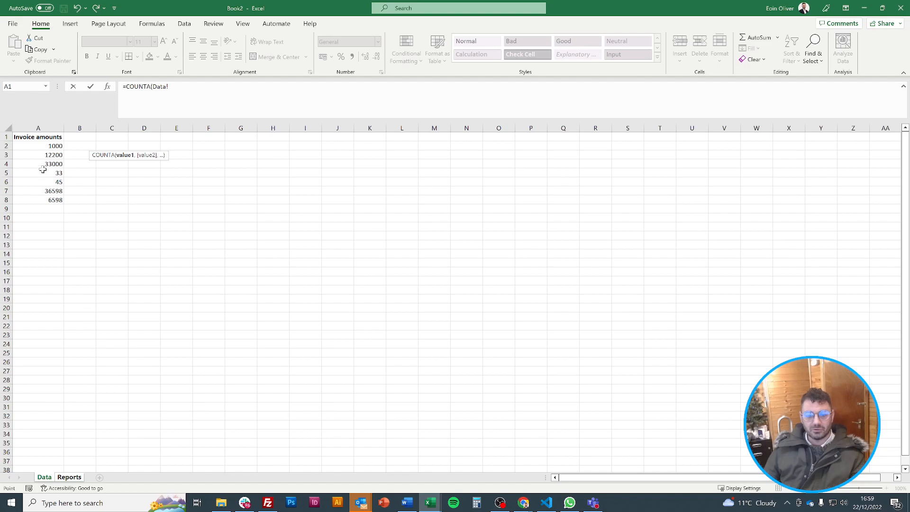
left_click(45, 147)
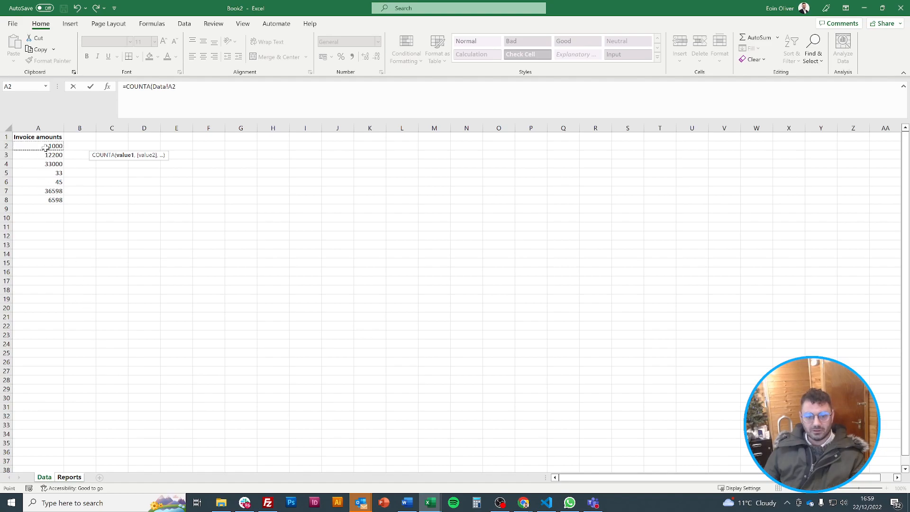
left_click(196, 87)
type(":AA")
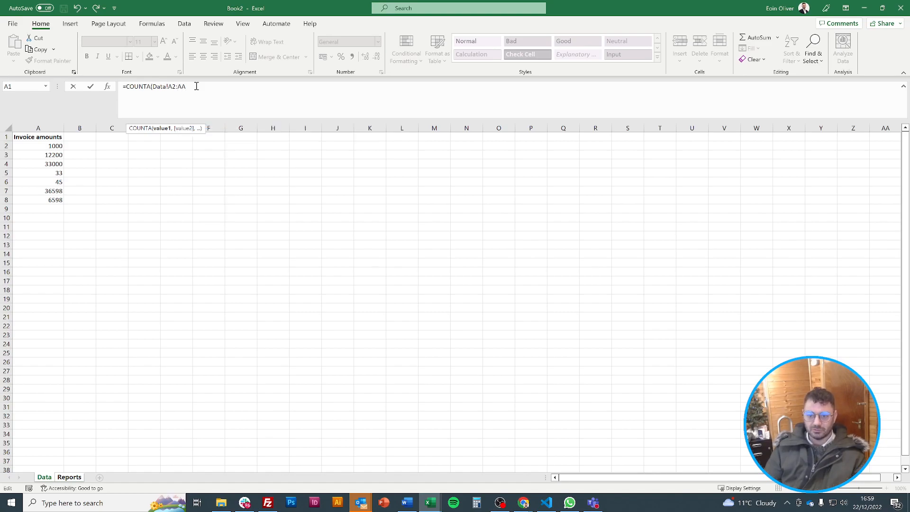
key("BackSpace")
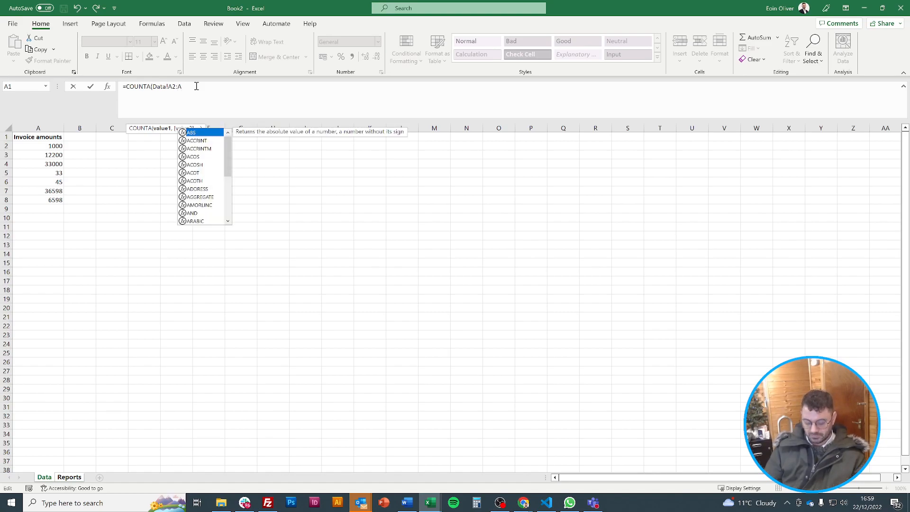
type("999")
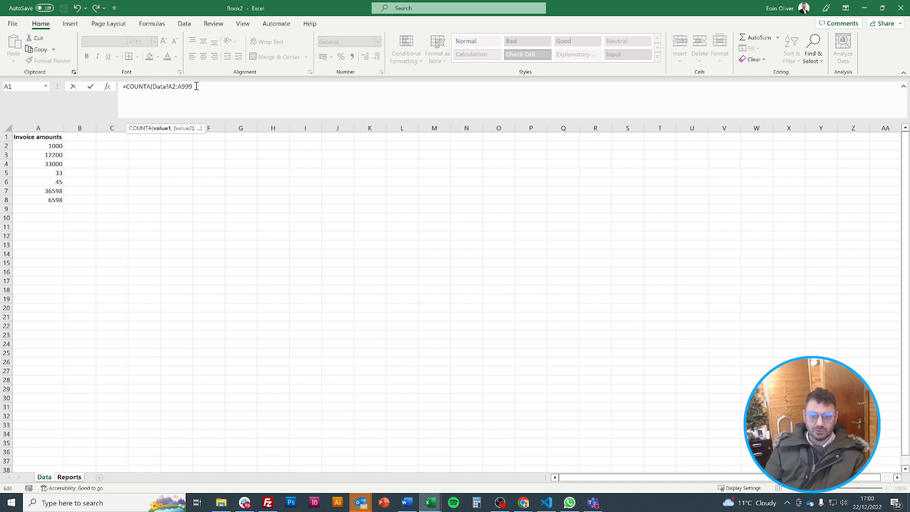
type("9)")
key("Return")
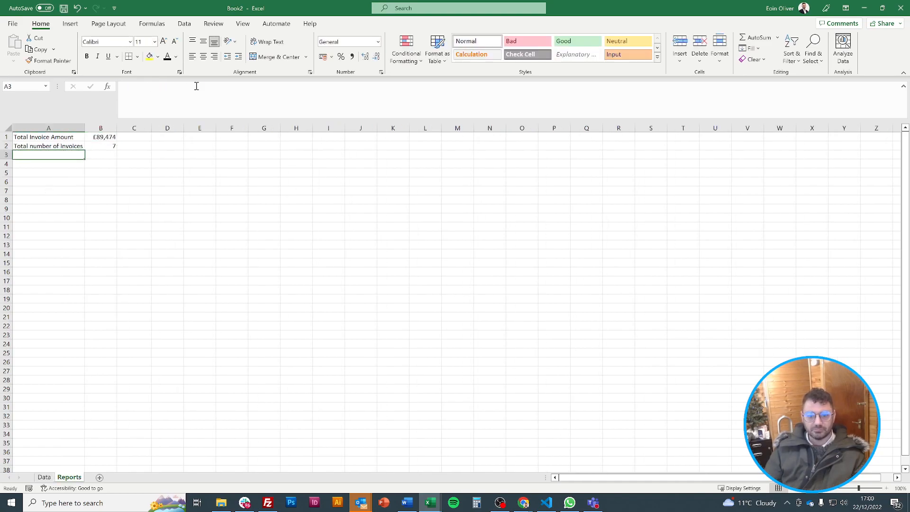
key("Up")
key("Right")
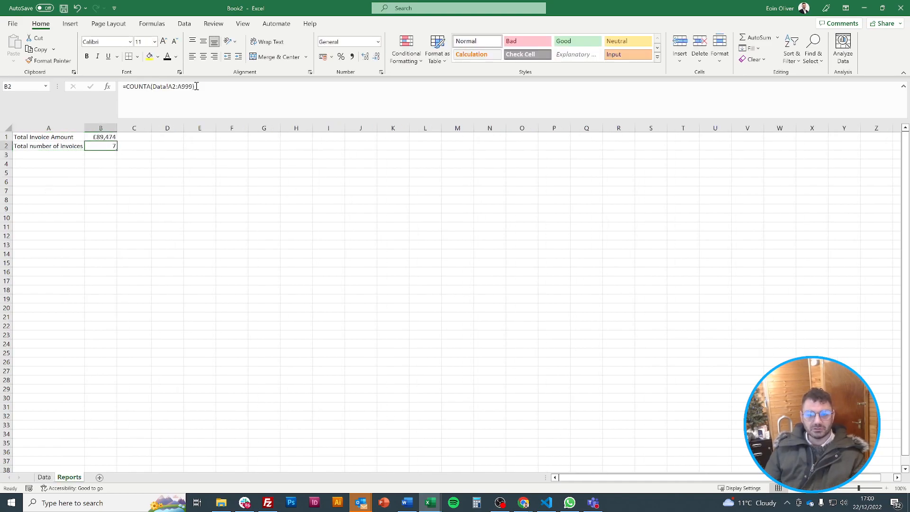
key("Down")
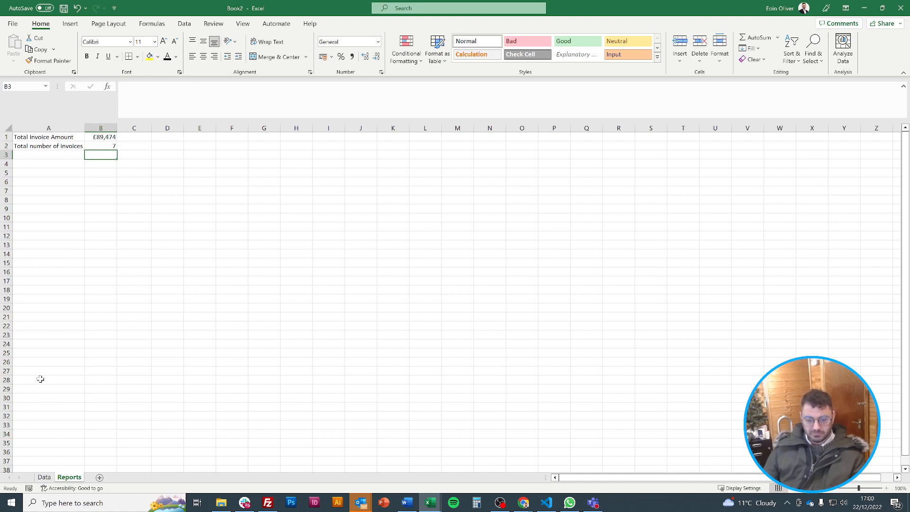
Add the header "Paid / Unpaid" in cell B1 of the Data sheet and widen column B to fit it.
left_click(44, 477)
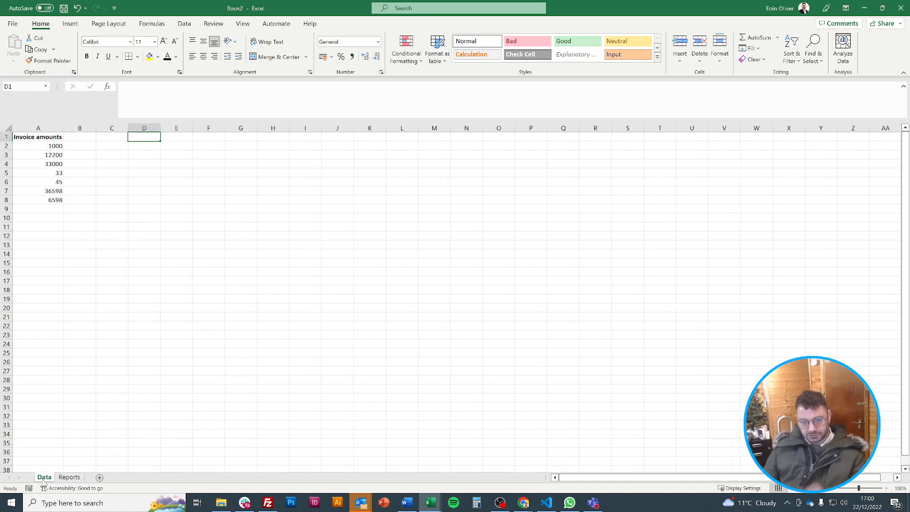
left_click(87, 136)
type("Padi")
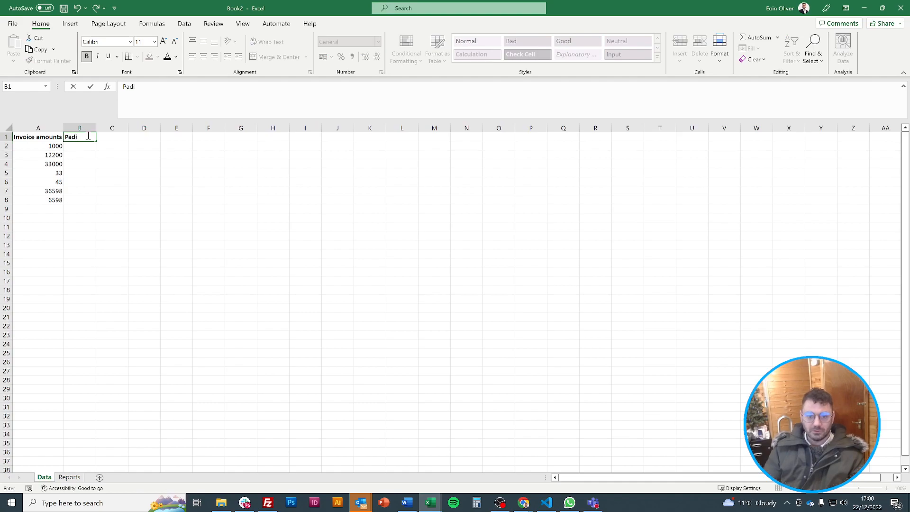
type(" / Unpaid")
key("Return")
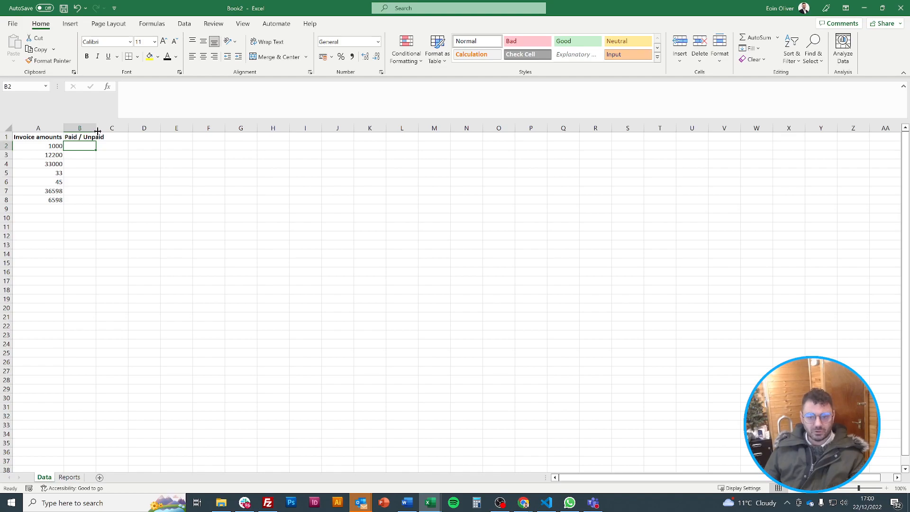
left_click_drag(97, 131, 105, 134)
Enter "Paid" in cell B2 and copy it to cells B3, B4, B6 and B7.
type("Piad")
key("Return")
type("Paid")
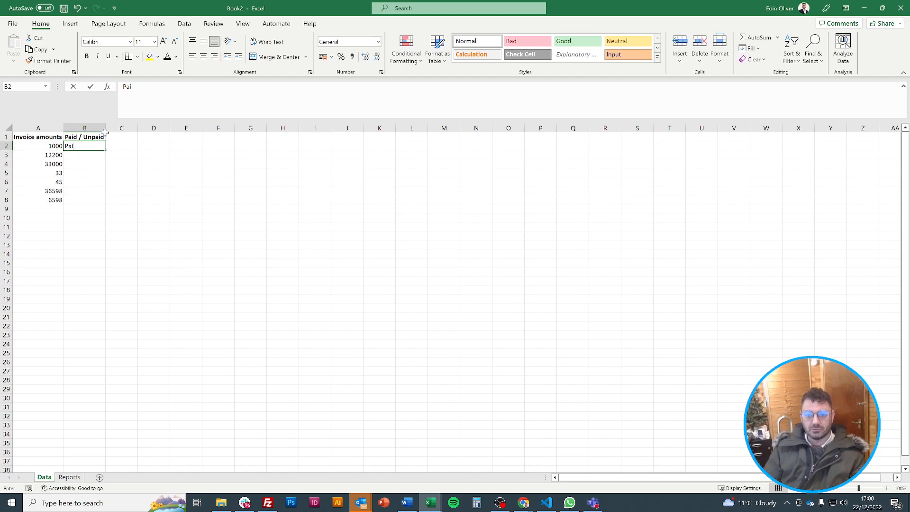
key("ctrl+Return")
key("ctrl+c")
key("Down")
key("ctrl+v")
key("Down")
key("ctrl+v")
key("Down")
key("Down")
key("ctrl+v")
key("Down")
key("ctrl+v")
Enter "Unpaid" in cell B5 and copy it to cell B8.
key("Up")
key("Up")
type("U")
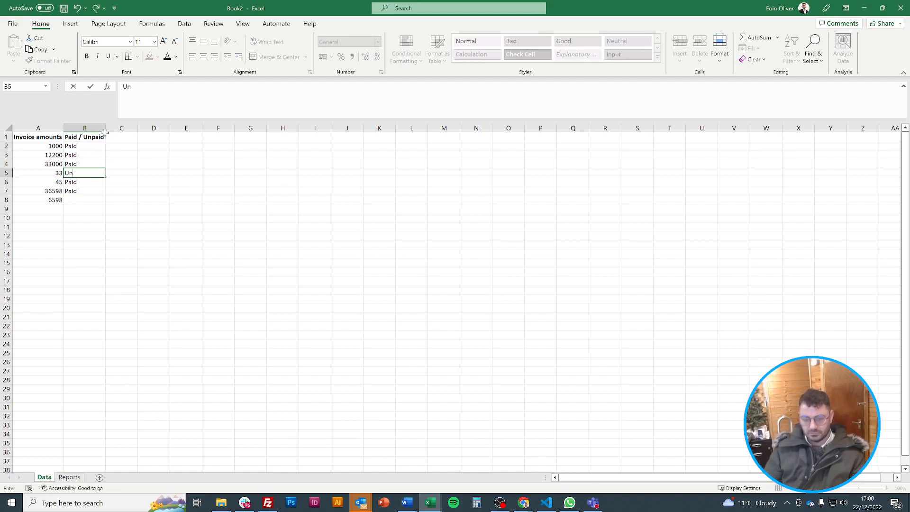
type("npaid")
key("Return")
key("Up")
key("ctrl+c")
key("Down")
key("Down")
key("Down")
key("ctrl+v")
key("Down")
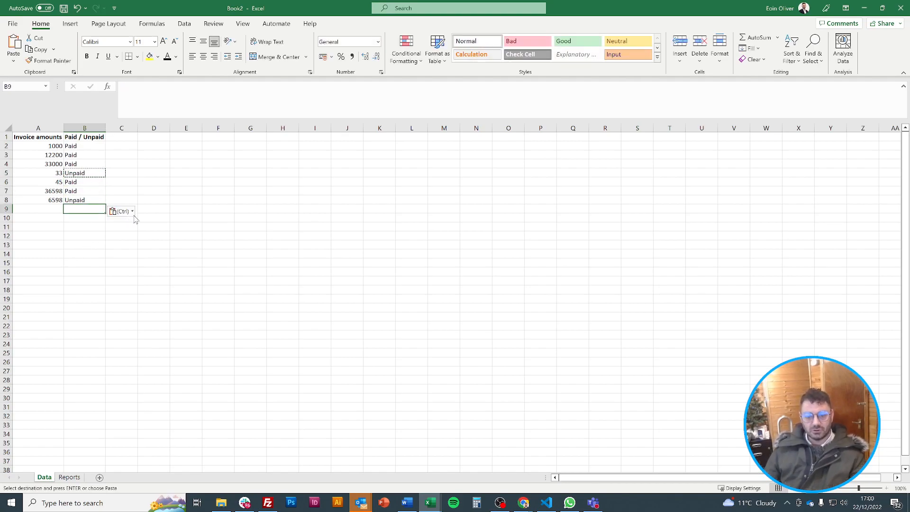
left_click(186, 183)
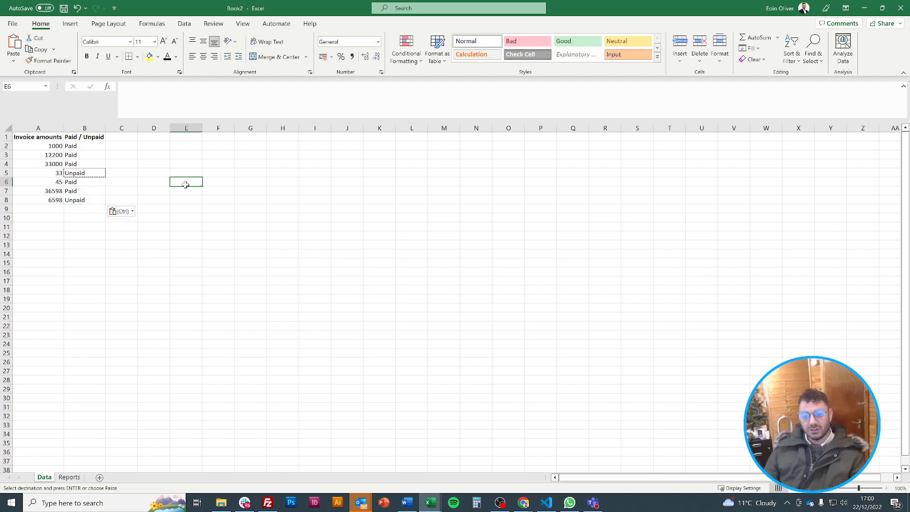
Enter the label "Number of paid invoices" in cell A3 of the Reports sheet.
left_click(68, 478)
left_click(56, 154)
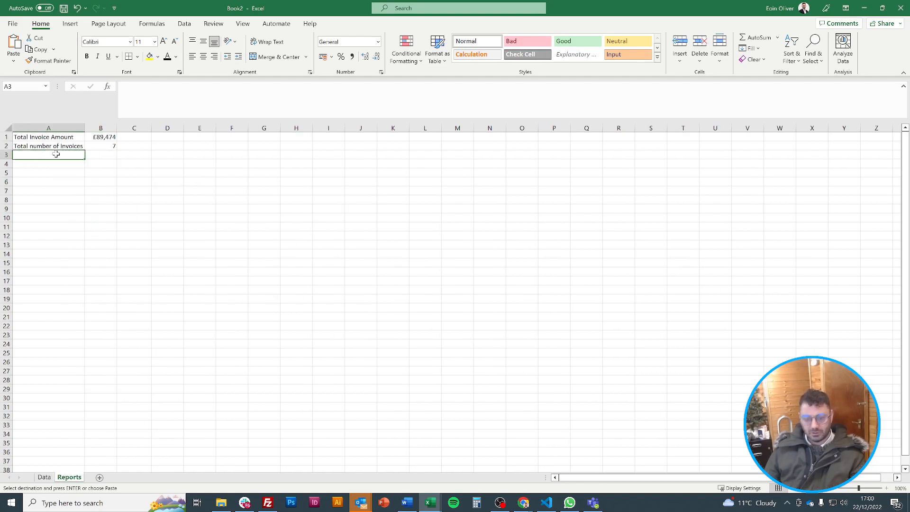
type("Number of paid invoices")
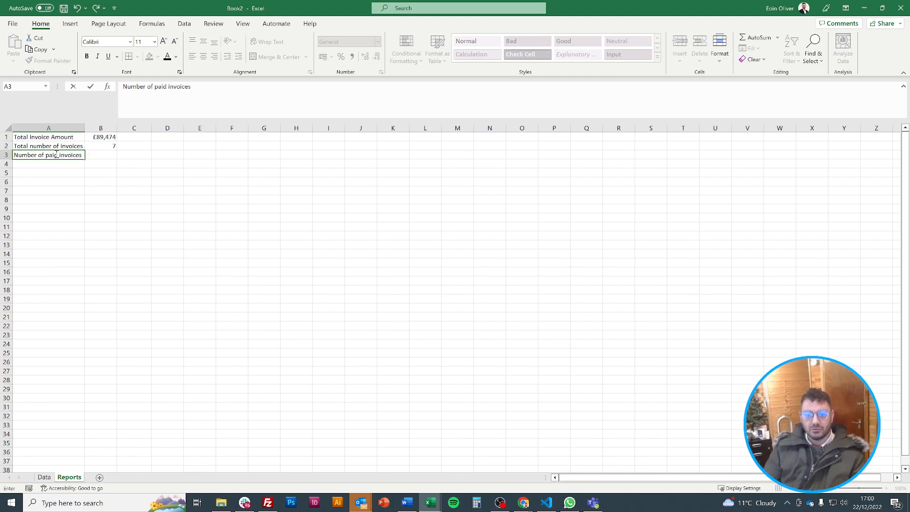
key("Tab")
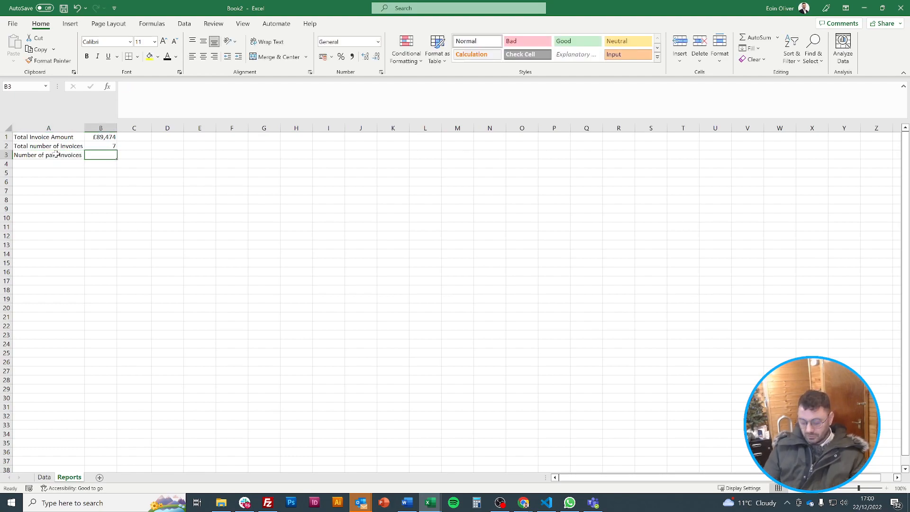
Write a COUNTIF formula in cell B3 of the Reports sheet with range A2:A999 and criterion "Paid".
type("=COUN")
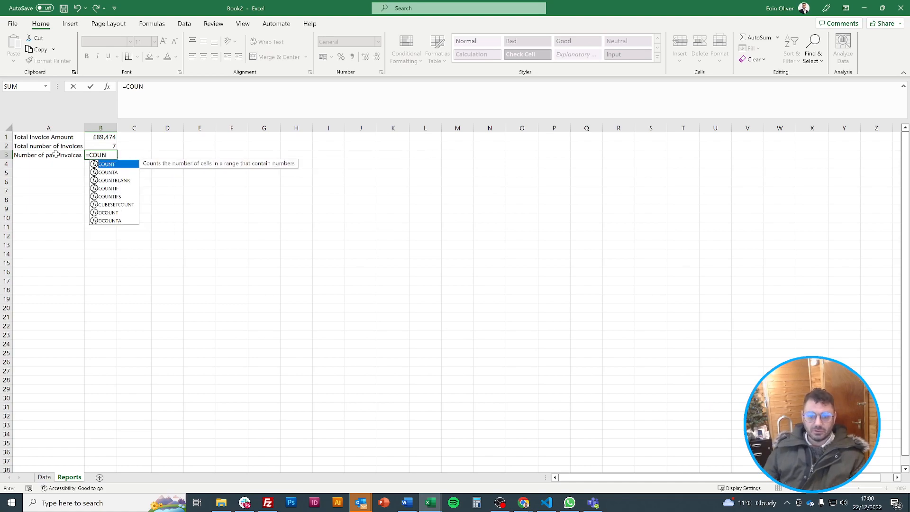
left_click(128, 191)
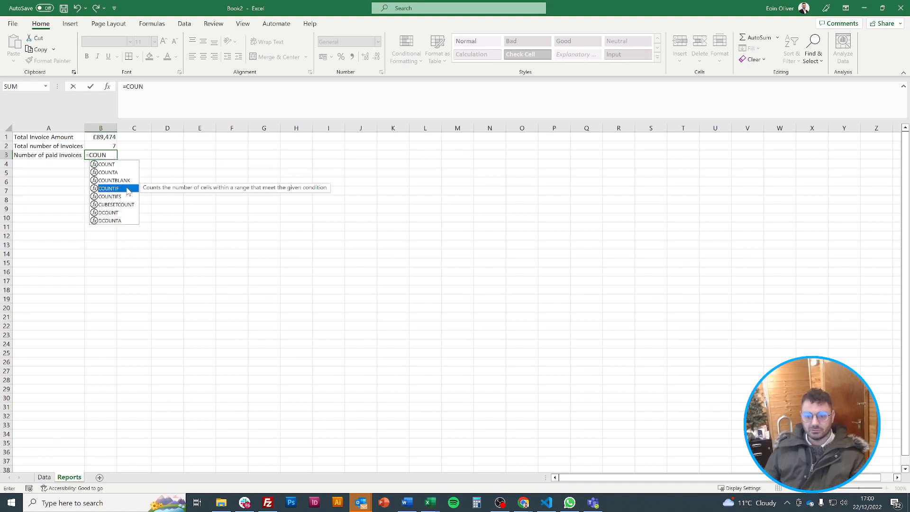
left_click(132, 196)
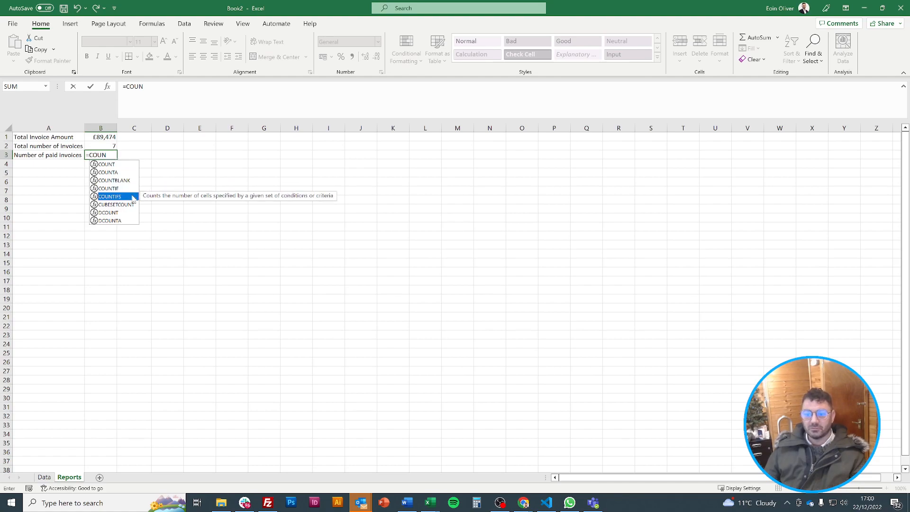
left_click(120, 189)
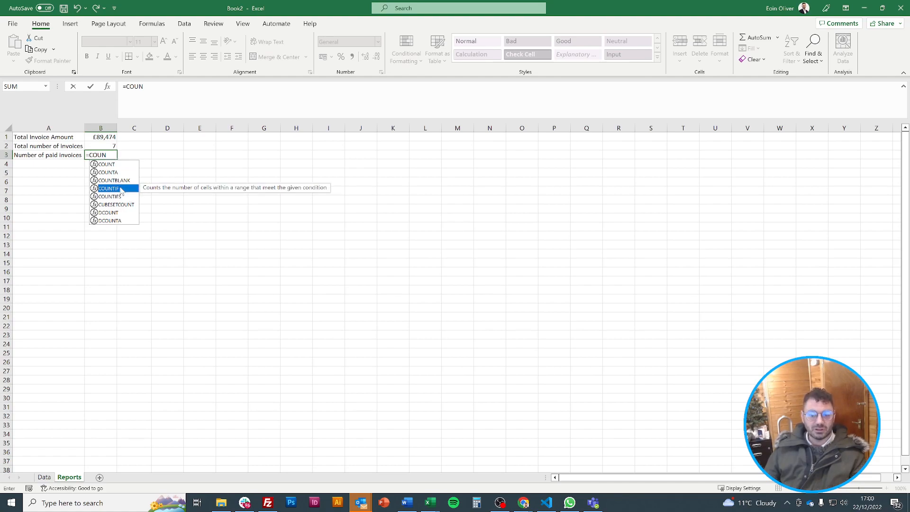
double_click(122, 189)
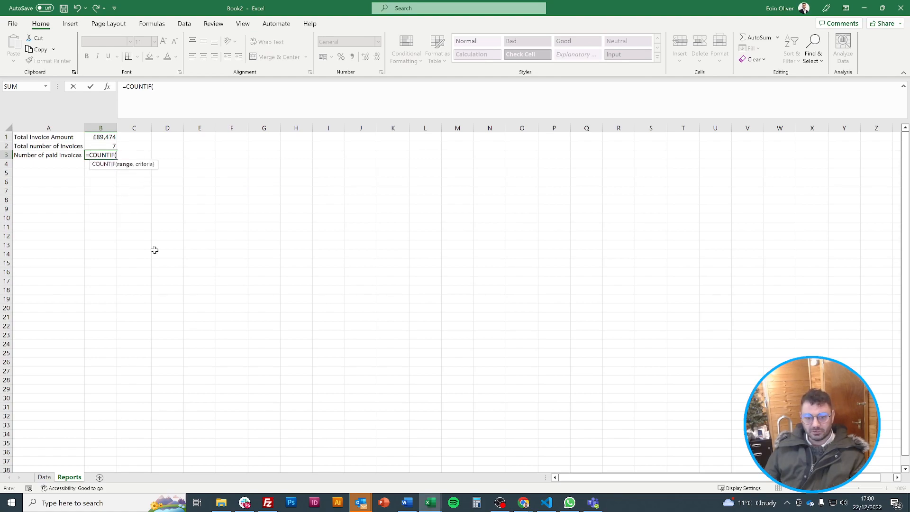
type("A")
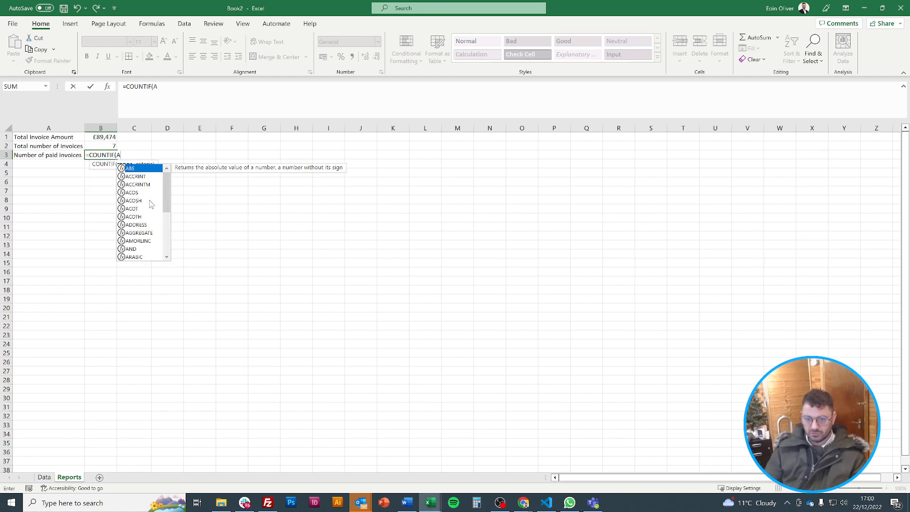
type("2:A")
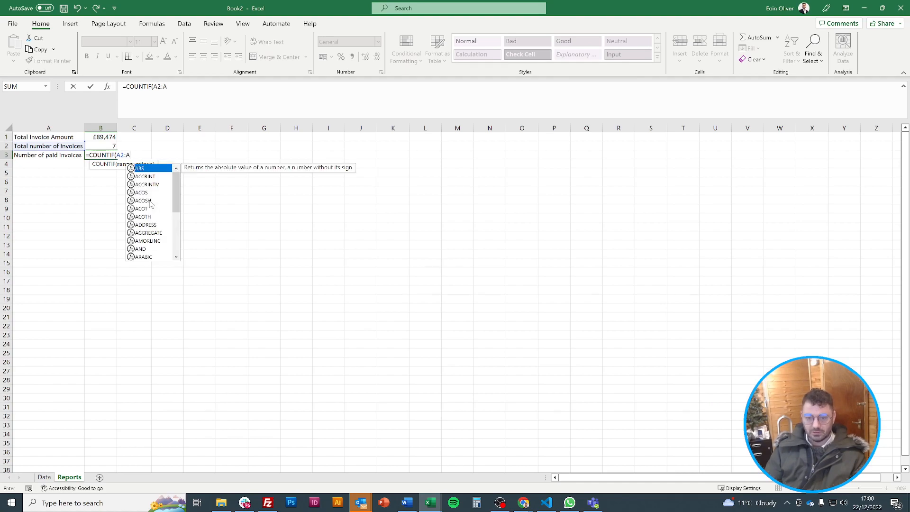
type("999")
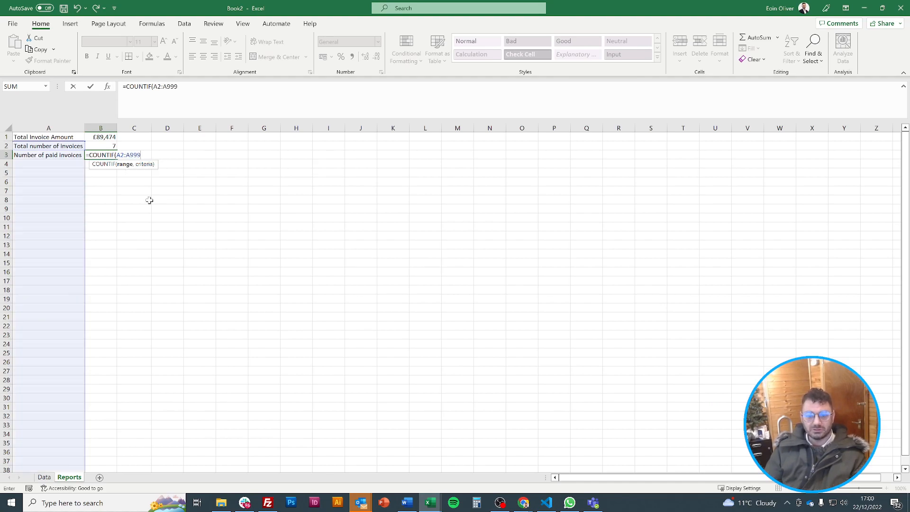
type(",")
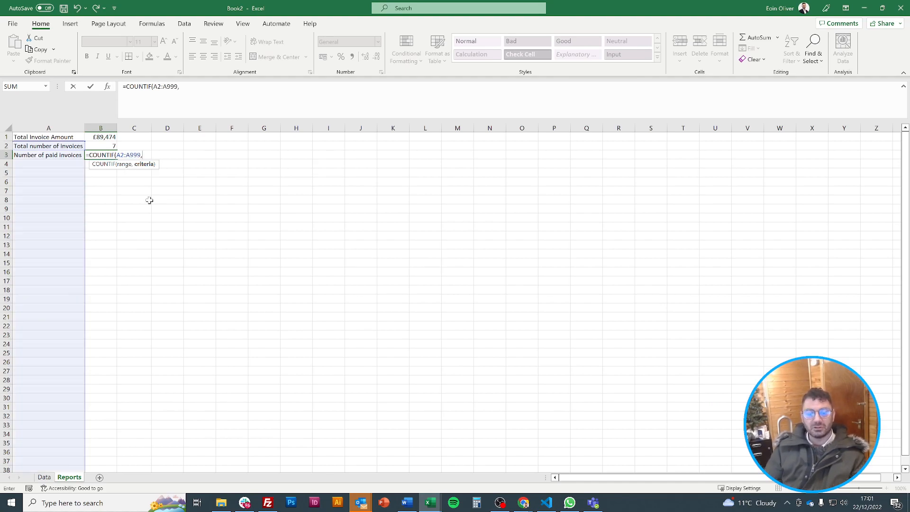
key("Left")
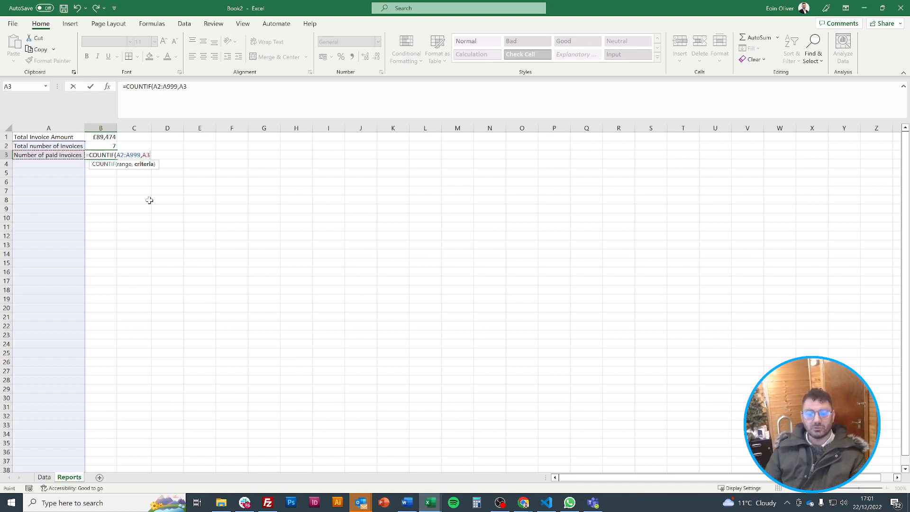
key("BackSpace")
key("BackSpace")
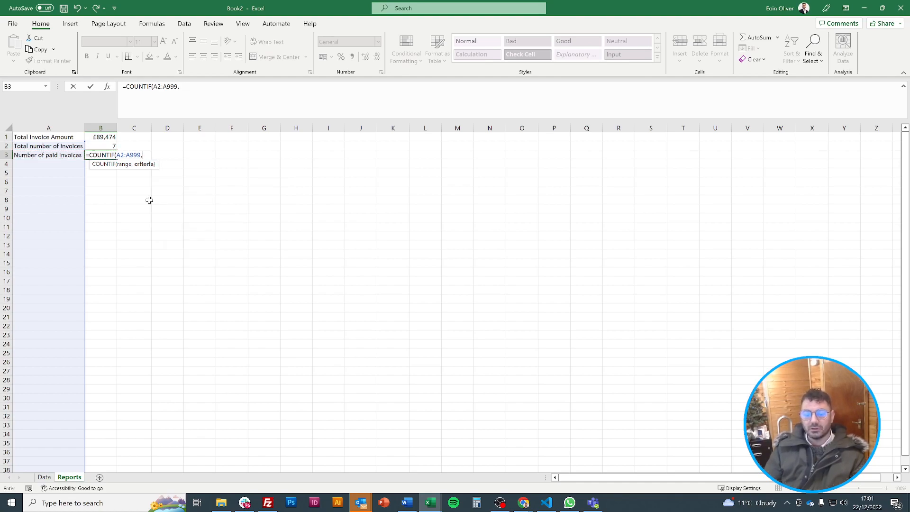
type("\"Paid\"")
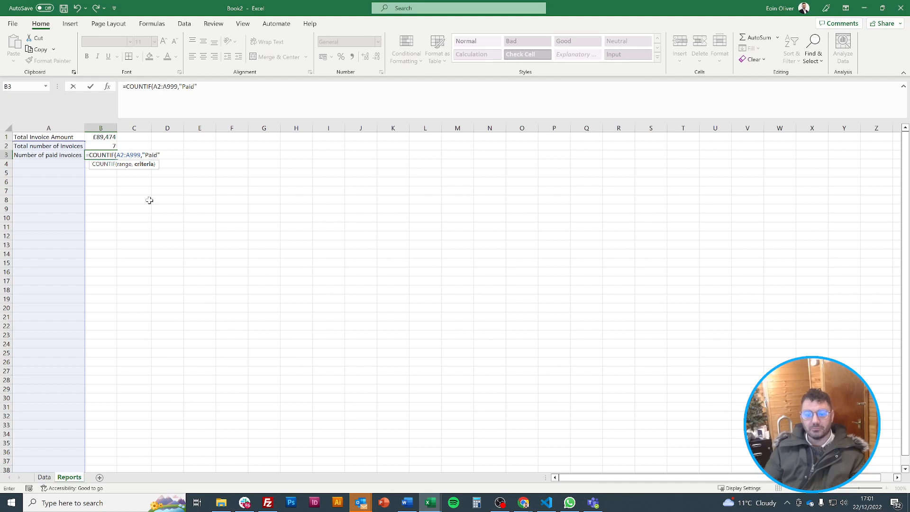
type(")")
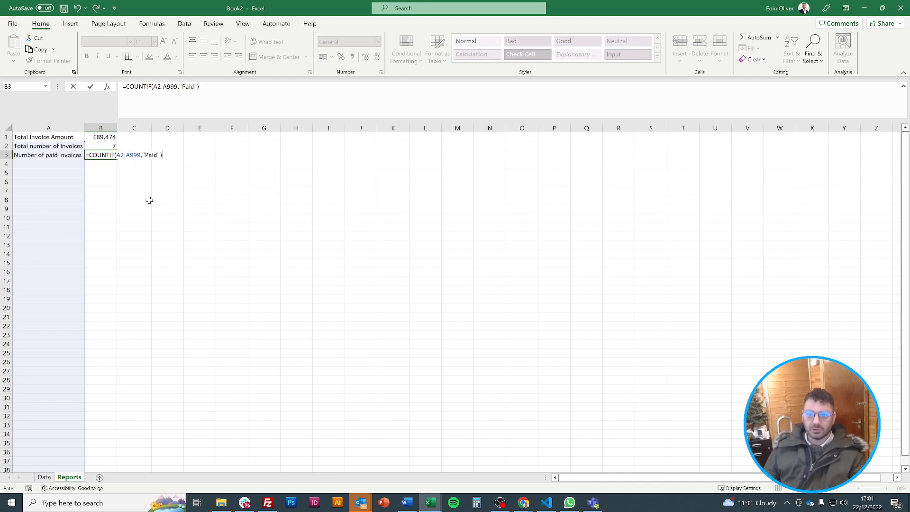
Change the COUNTIF range to B2:B999 and enter the formula in B3.
left_click(160, 90)
key("BackSpace")
type("B")
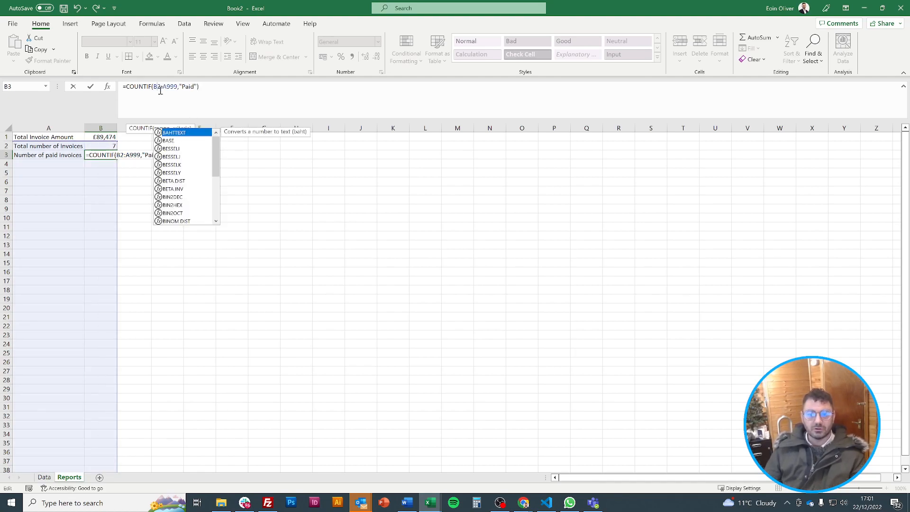
key("Right")
key("BackSpace")
type("B")
key("Return")
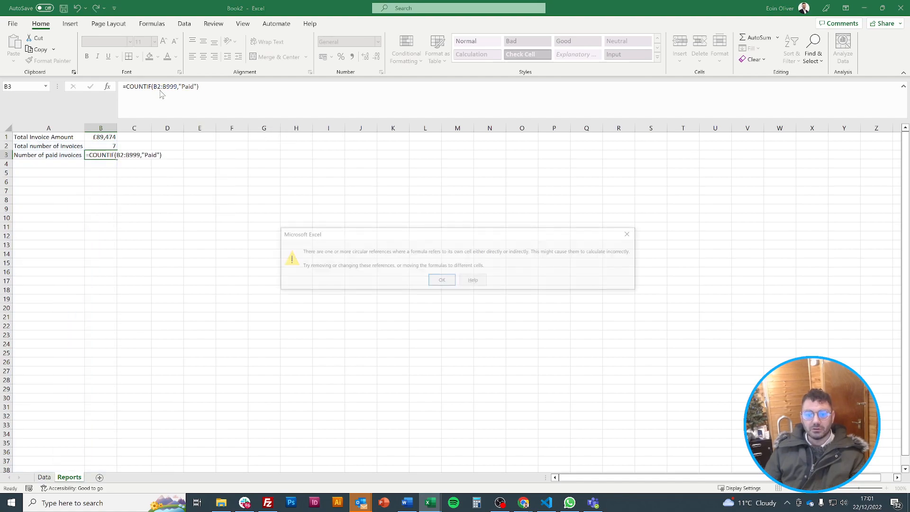
key("Return")
Check the COUNTIF formula in B3 against the Paid / Unpaid column on the Data sheet.
key("Up")
key("Right")
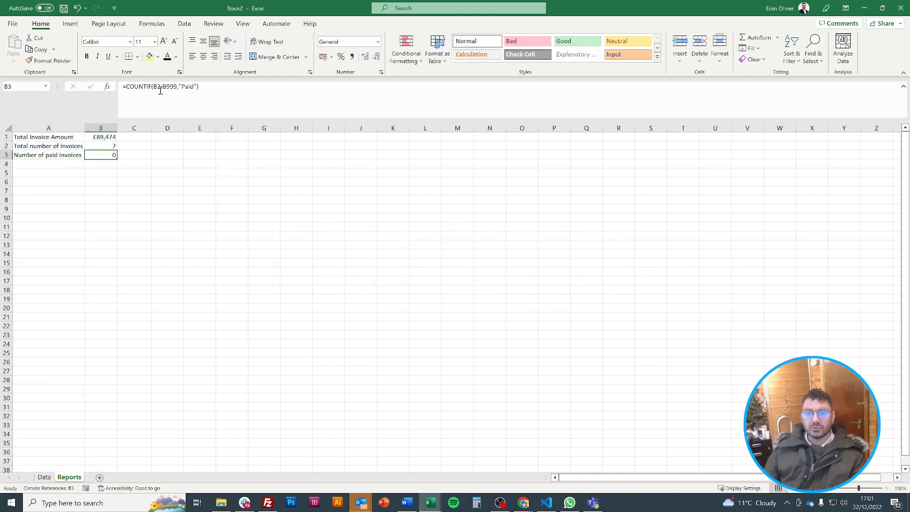
left_click(155, 87)
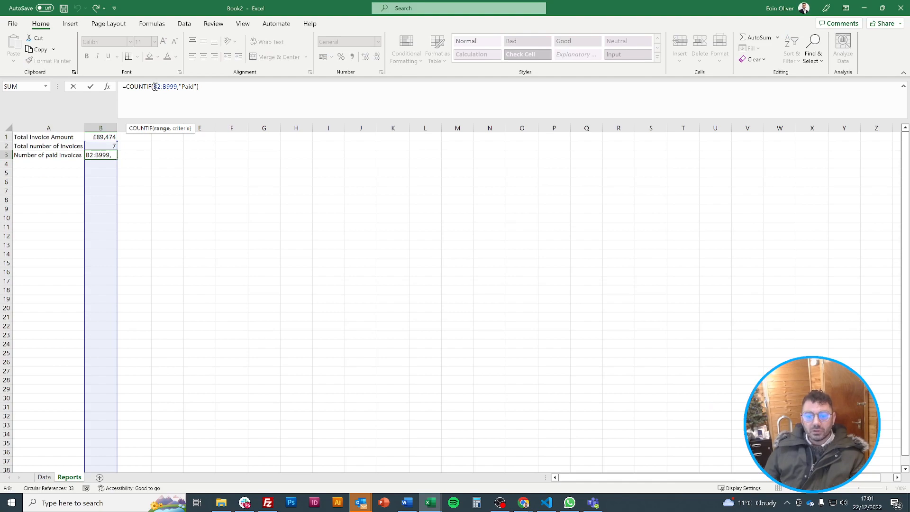
left_click(224, 85)
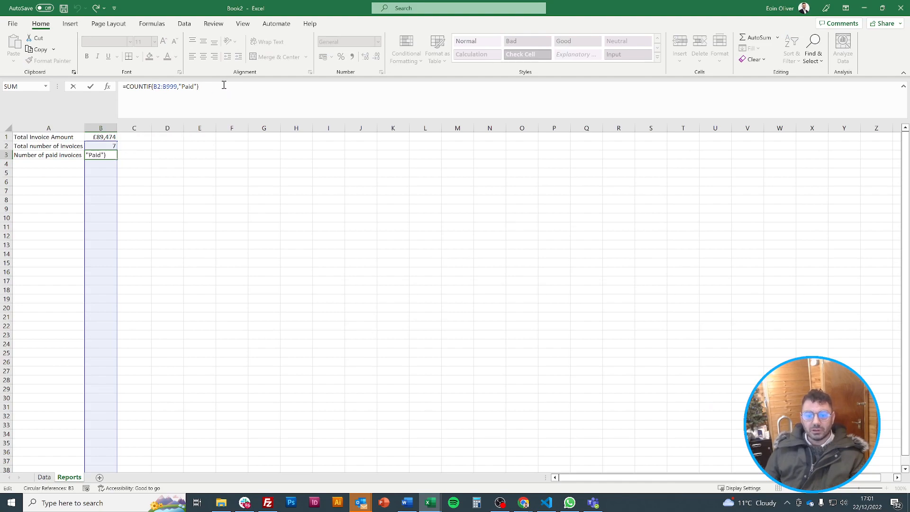
key("Return")
left_click(44, 478)
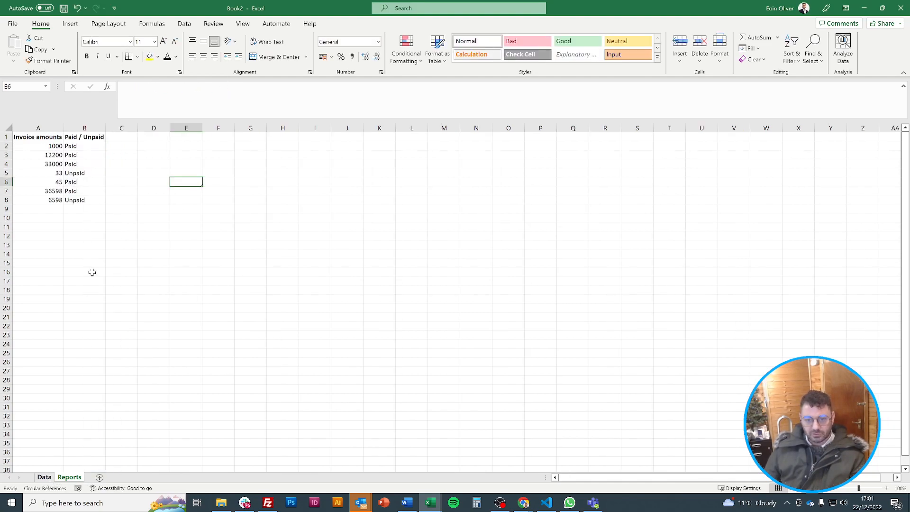
left_click(86, 146)
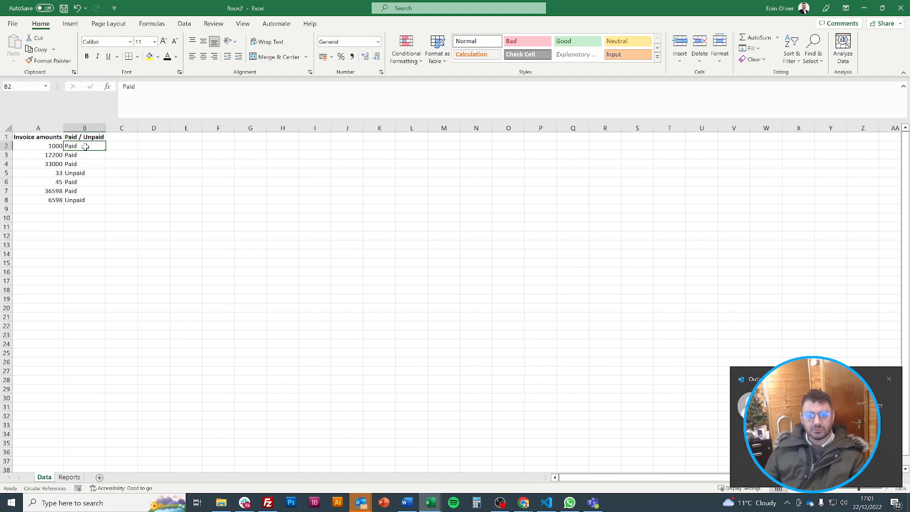
left_click(70, 478)
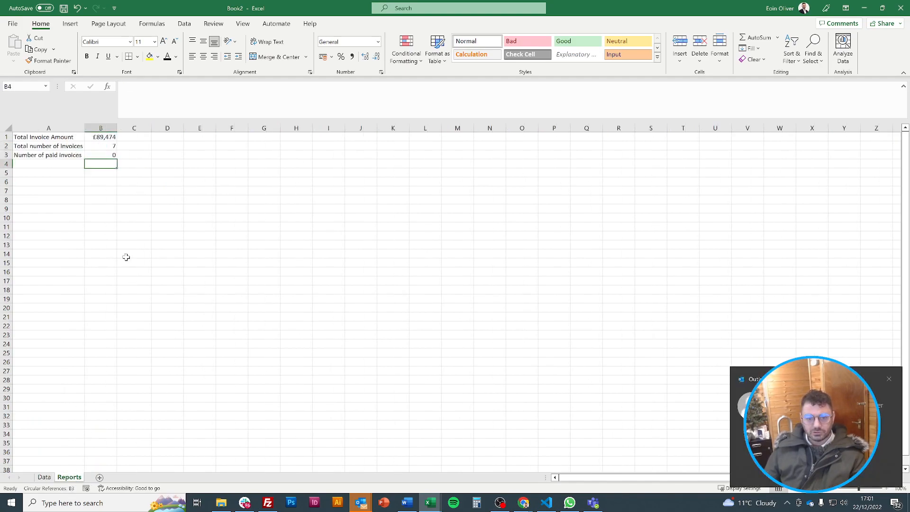
Try the COUNTIF formula in B3 without quotation marks around the Paid criterion.
left_click(107, 155)
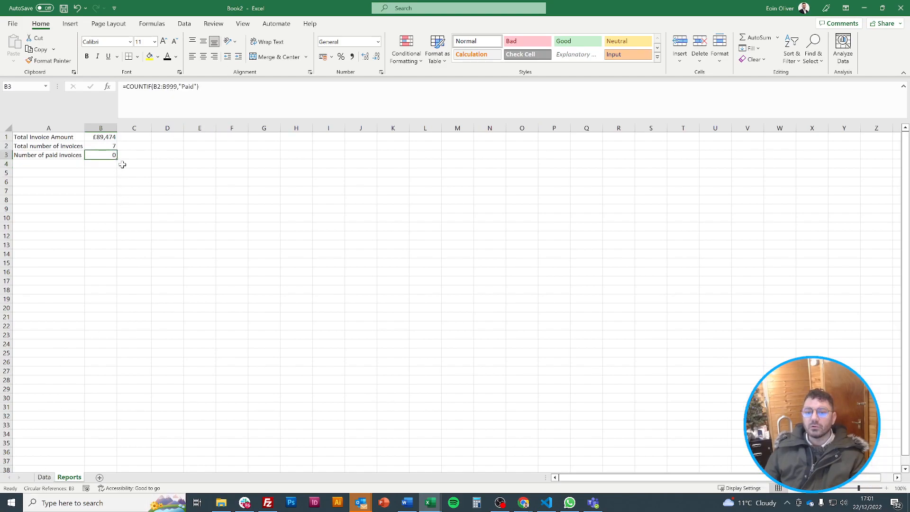
left_click(154, 87)
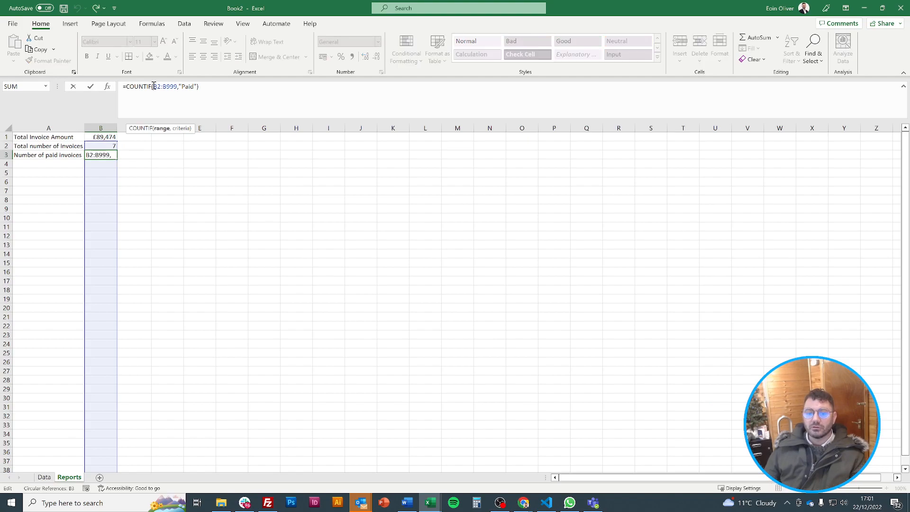
left_click(180, 86)
key("BackSpace")
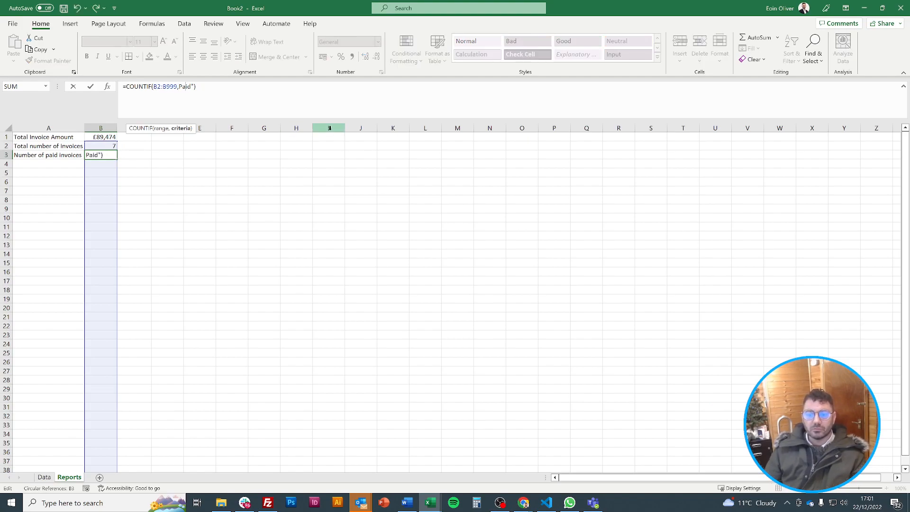
key("Delete")
key("Return")
key("Up")
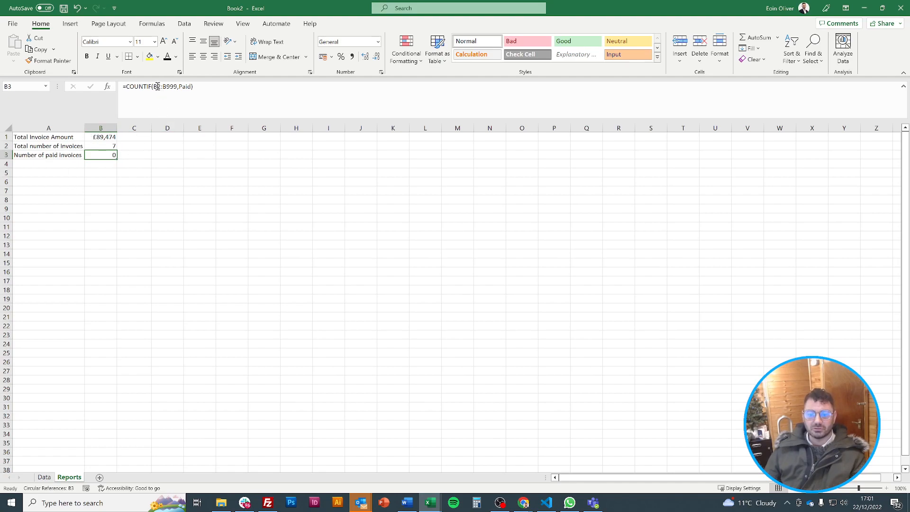
Replace the COUNTIF range in B3 with cells B2:B8 of the Data sheet.
left_click_drag(153, 88, 177, 89)
key("BackSpace")
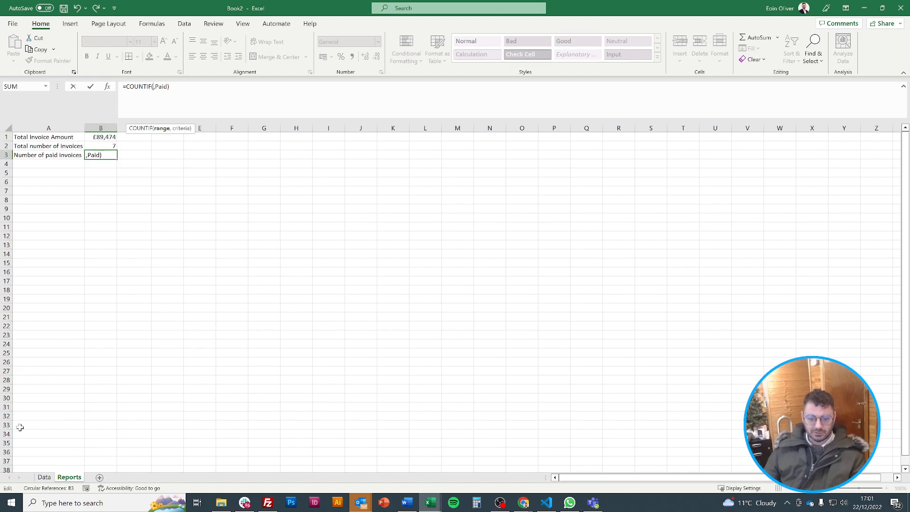
left_click(45, 477)
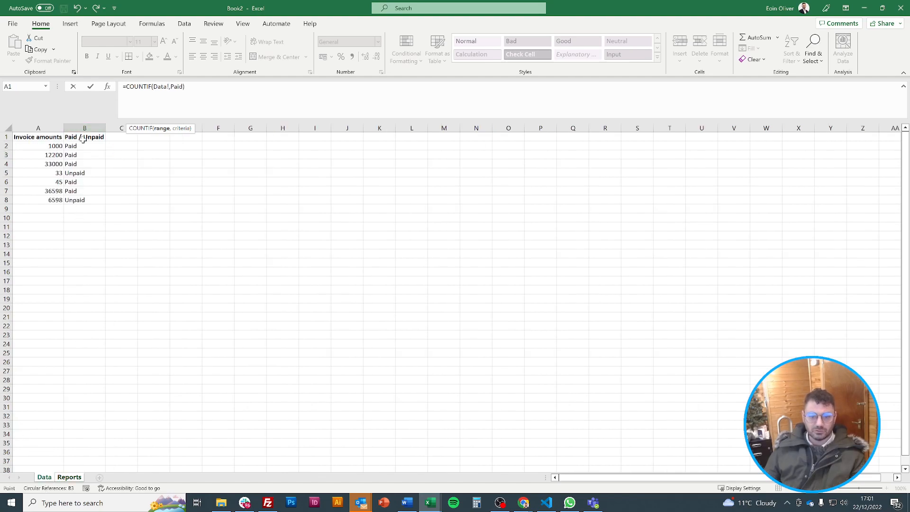
left_click_drag(90, 147, 93, 203)
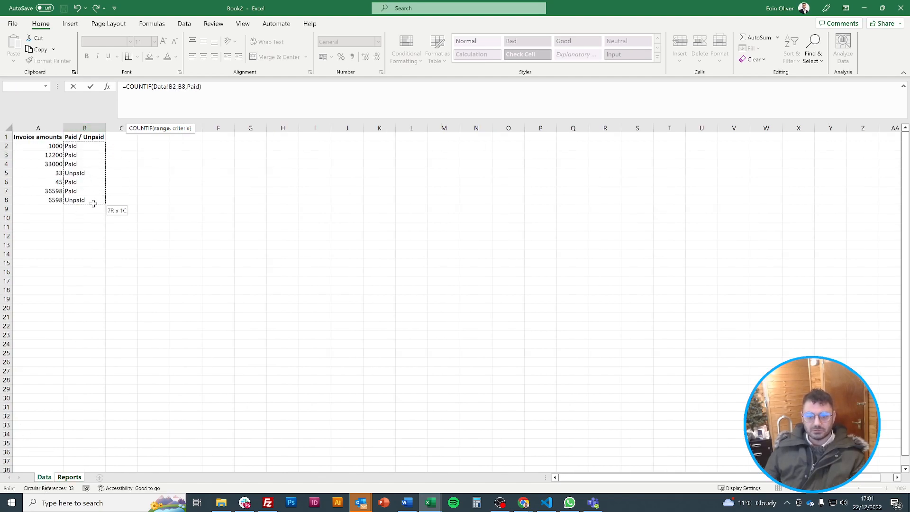
key("Return")
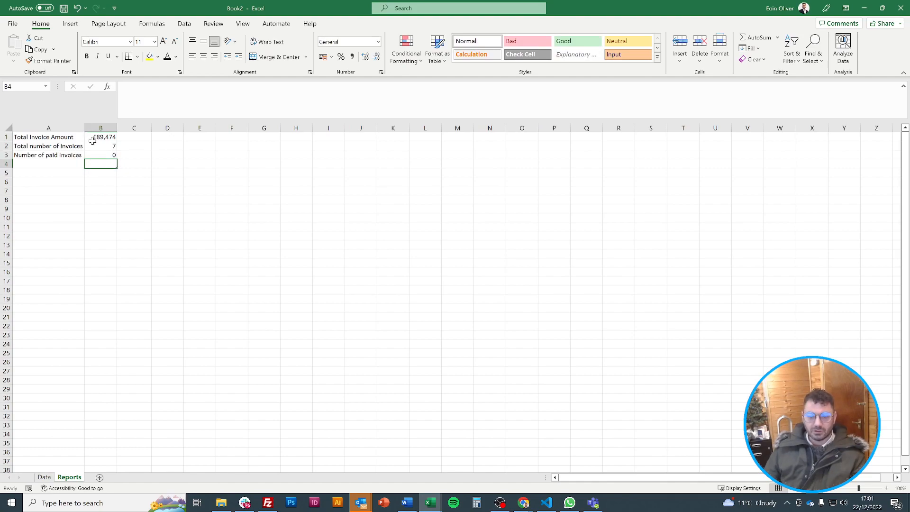
Put quotation marks around the Paid criterion in the COUNTIF formula in B3.
left_click(100, 152)
left_click(189, 87)
type("\"")
left_click(331, 89)
type("\"")
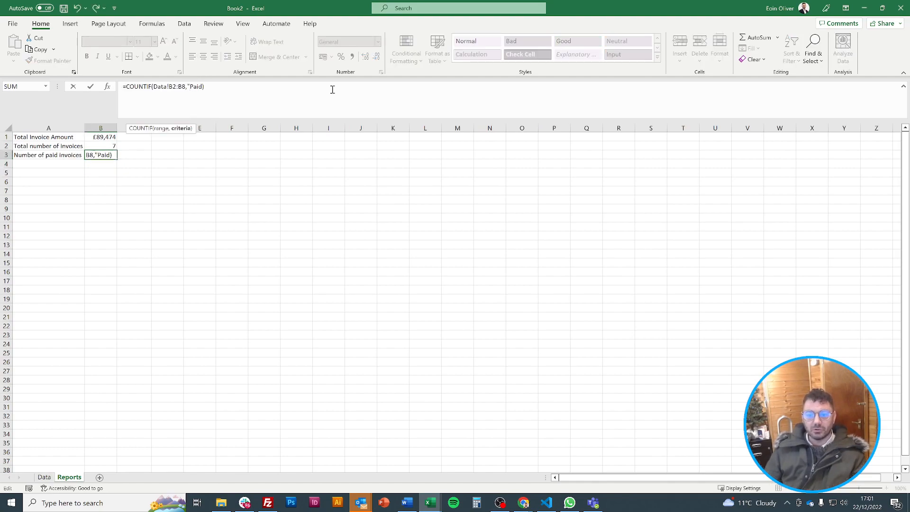
key("Return")
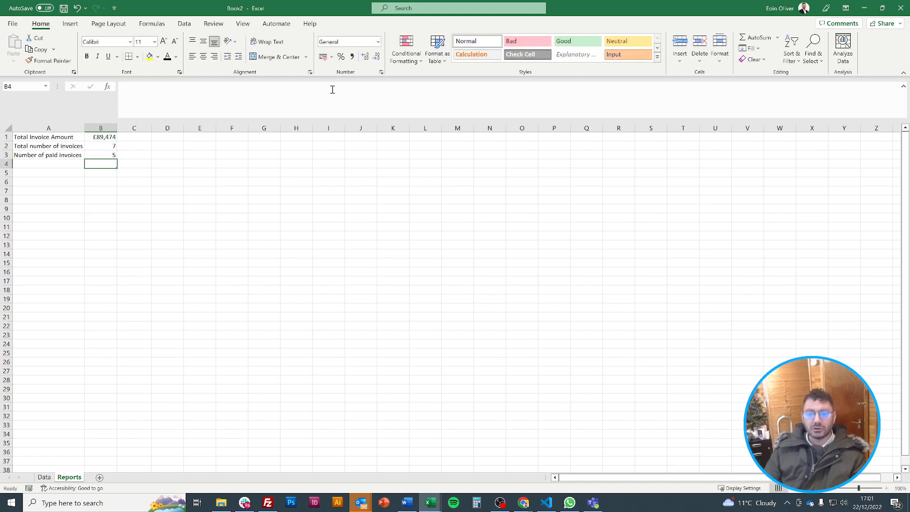
Extend the COUNTIF range in B3 to Data!B2:B99.
key("Up")
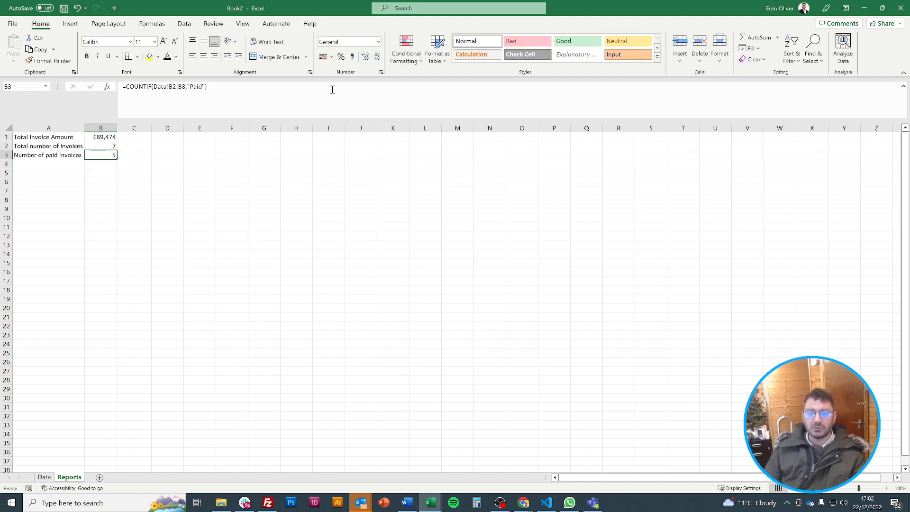
left_click(182, 87)
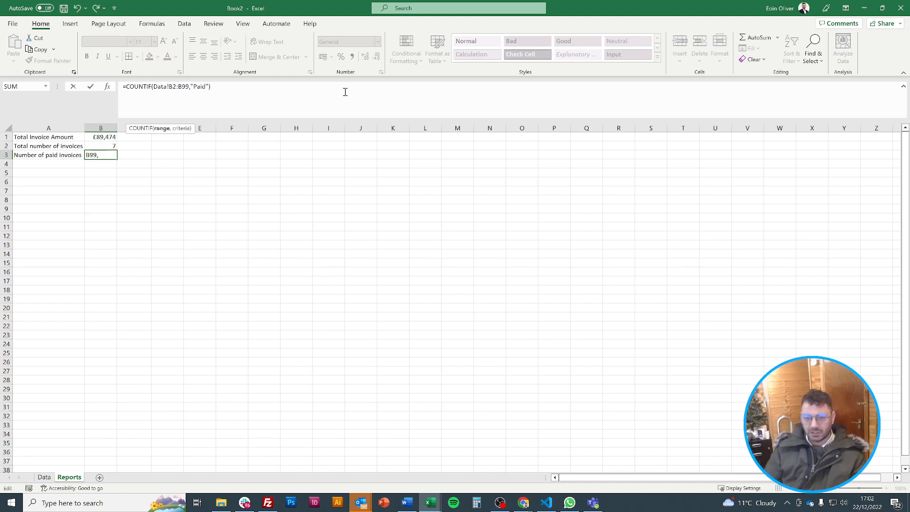
key("Return")
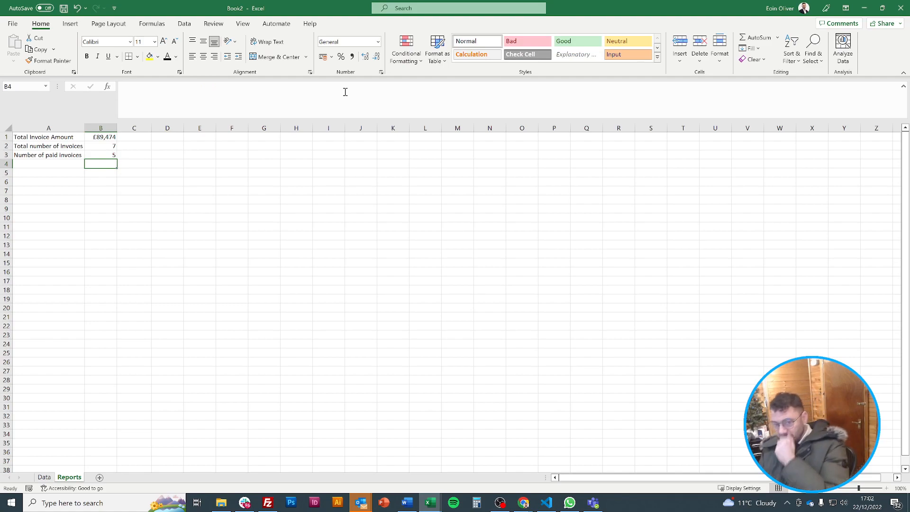
key("Left")
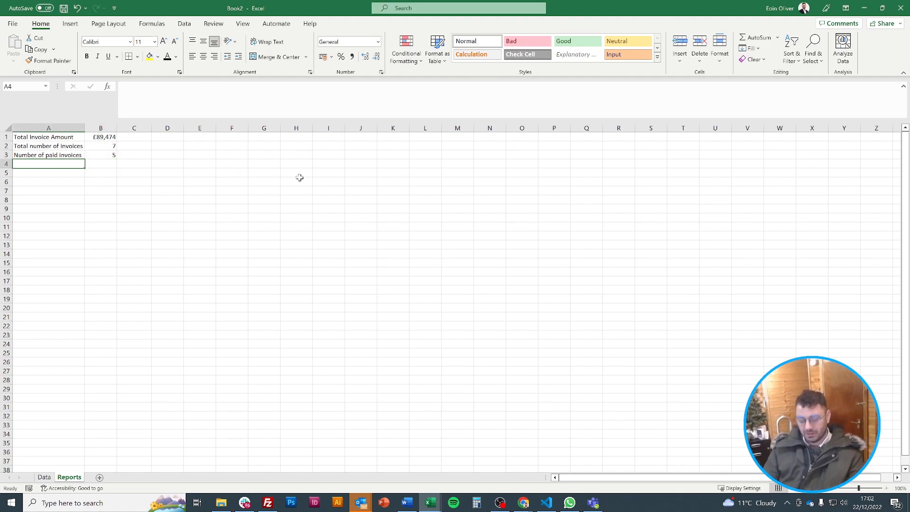
Label cell A4 "Total amount of paid invoices" and fit column A's width to its contents.
type("Total amount of paid invoice")
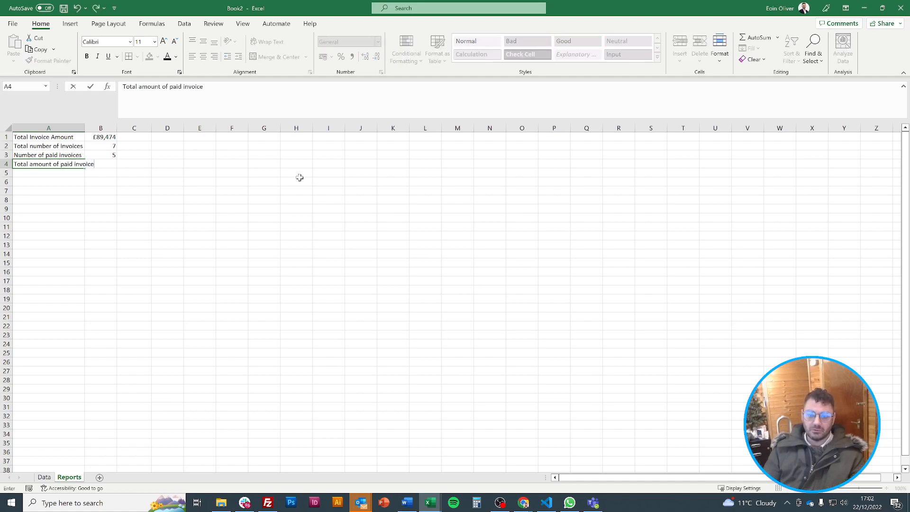
type("s")
key("Tab")
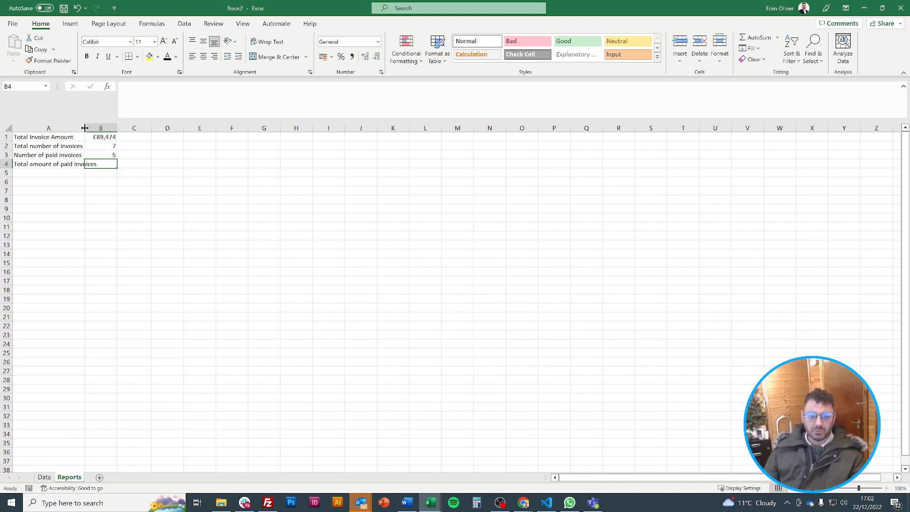
double_click(84, 128)
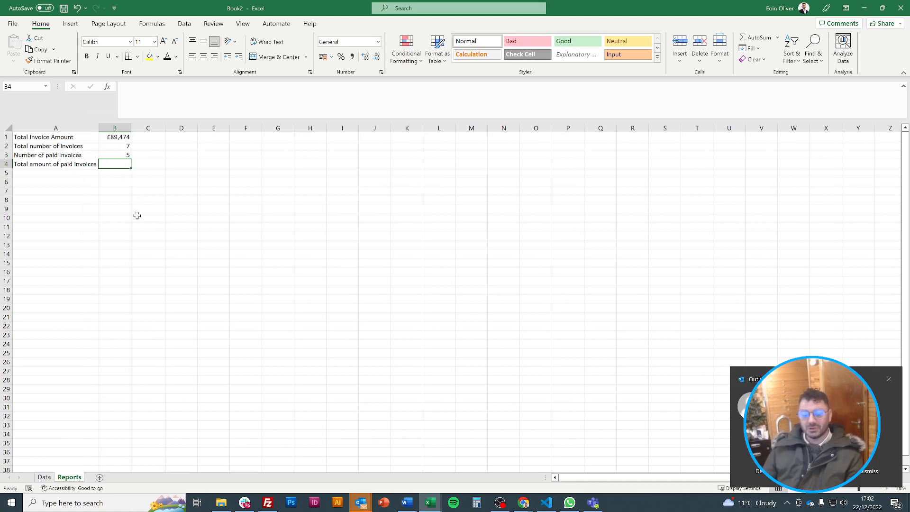
Start a SUMIF formula in B4 of the Reports sheet with Data!B2:B8 as the criteria range.
left_click(46, 477)
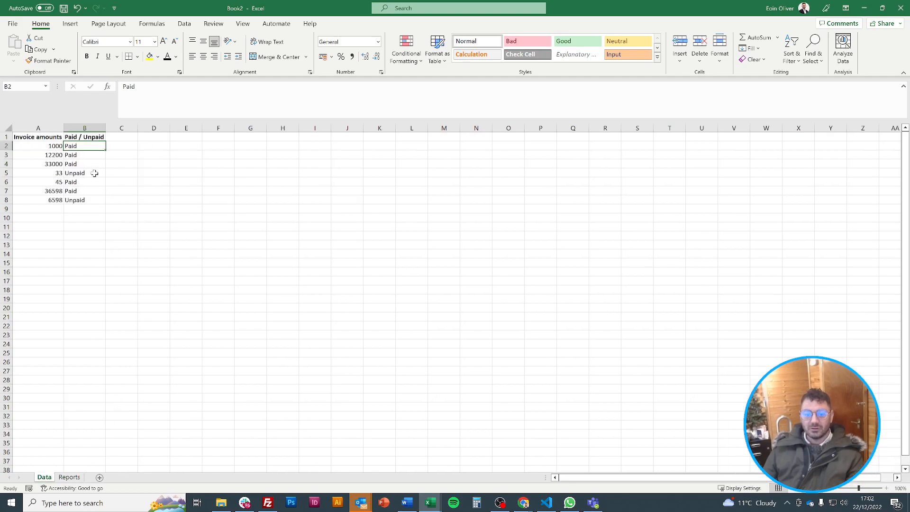
left_click(71, 478)
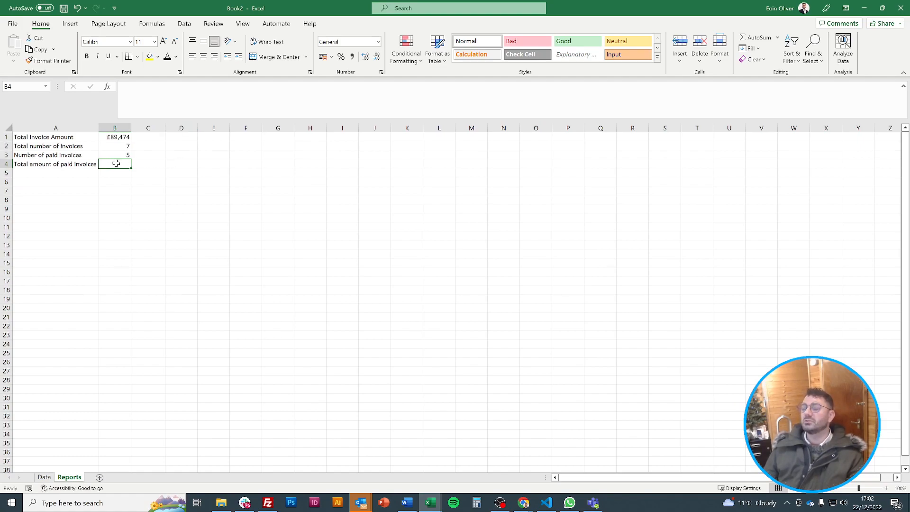
type("=")
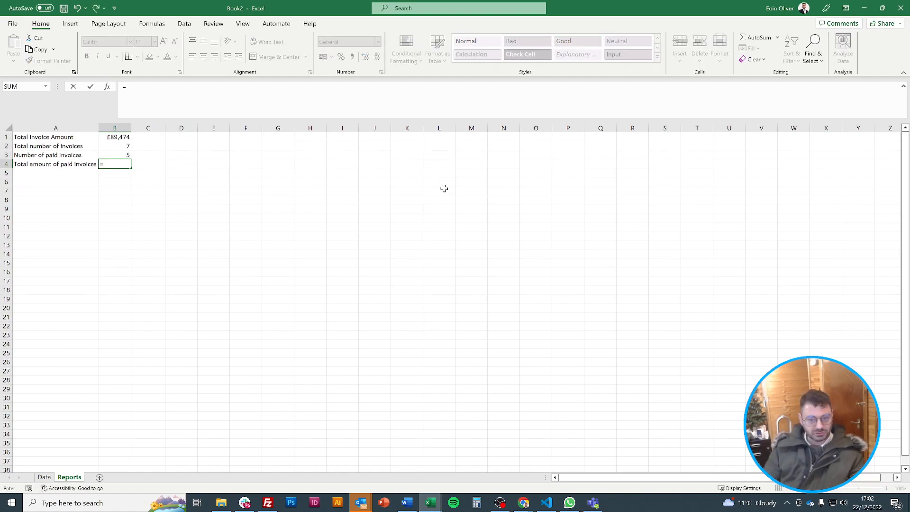
type("SUMIF")
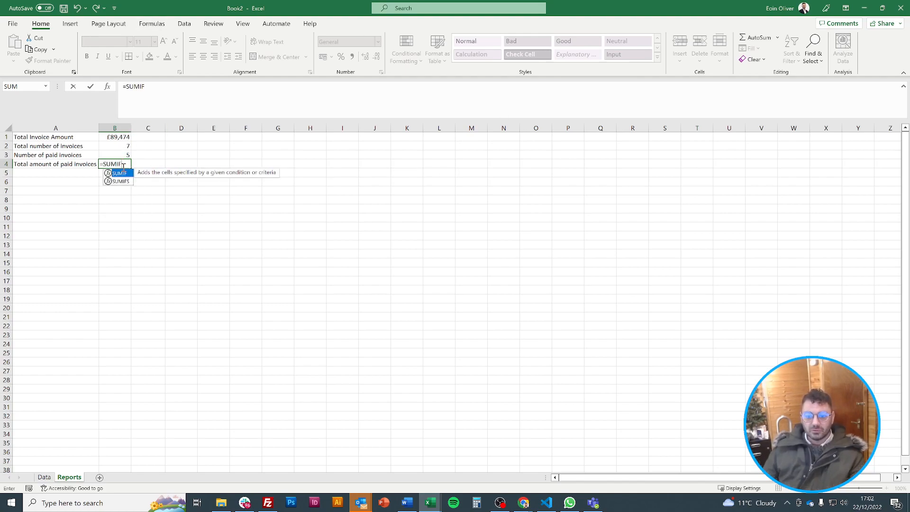
double_click(119, 174)
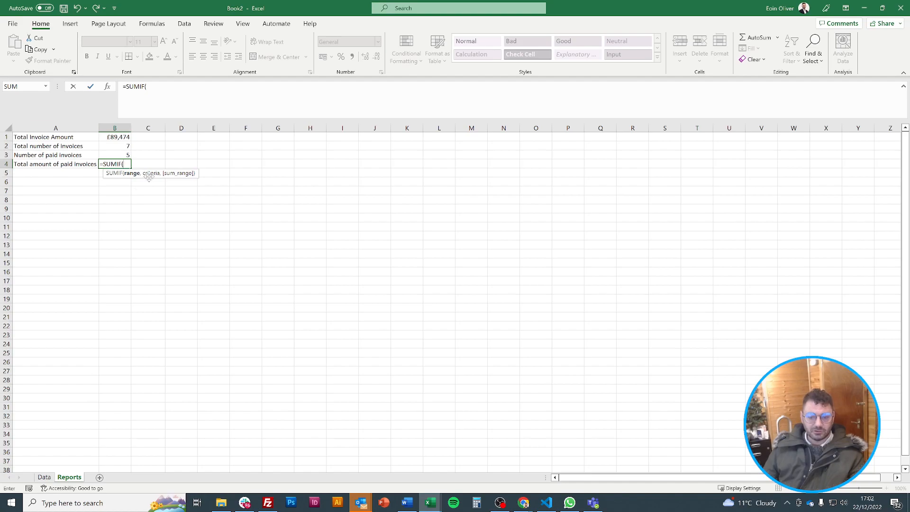
left_click(44, 477)
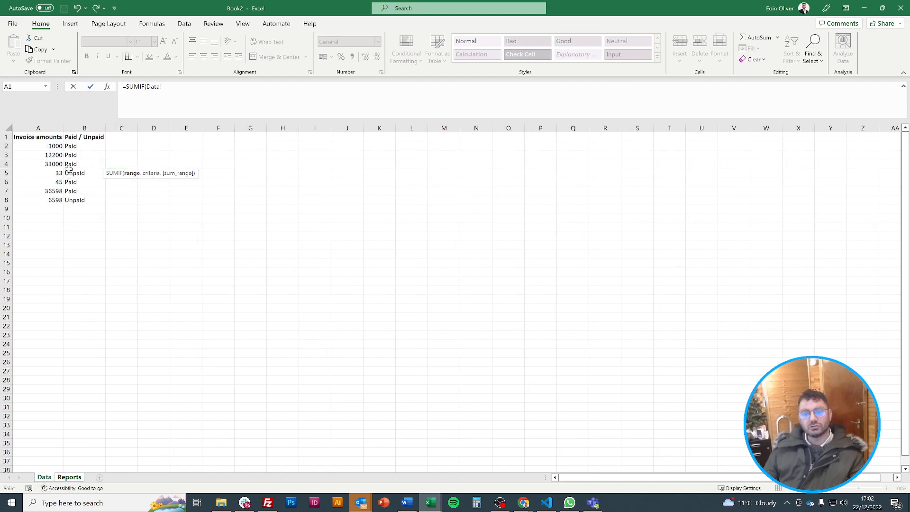
left_click_drag(90, 144, 90, 203)
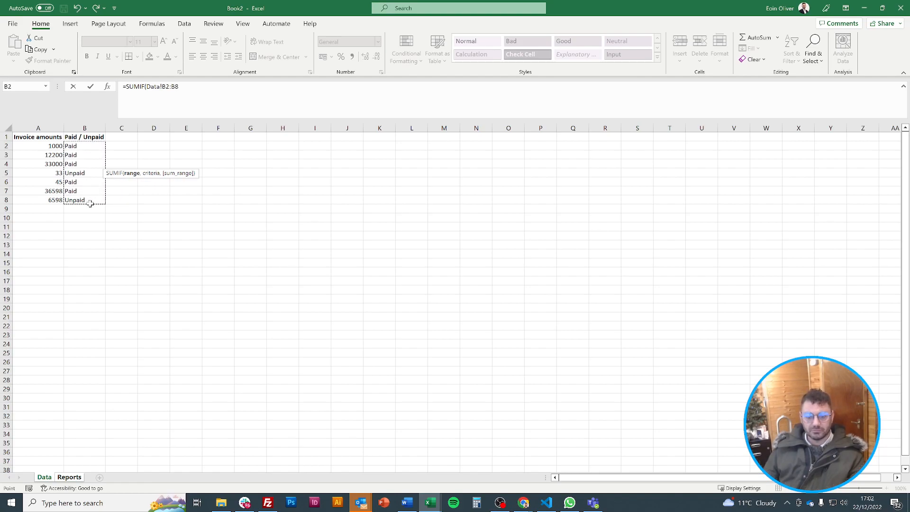
left_click(199, 86)
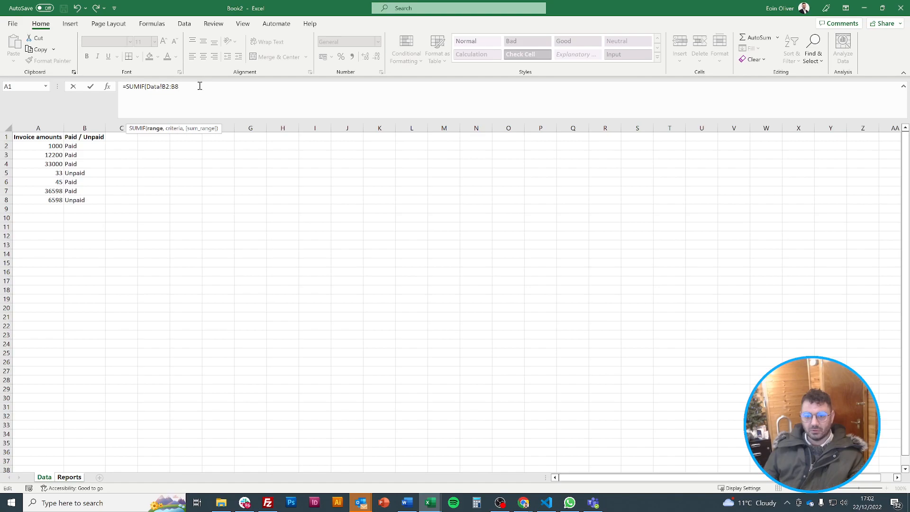
Complete the SUMIF formula with the criterion "Paid" and the sum range Data!A2:A8.
type(",")
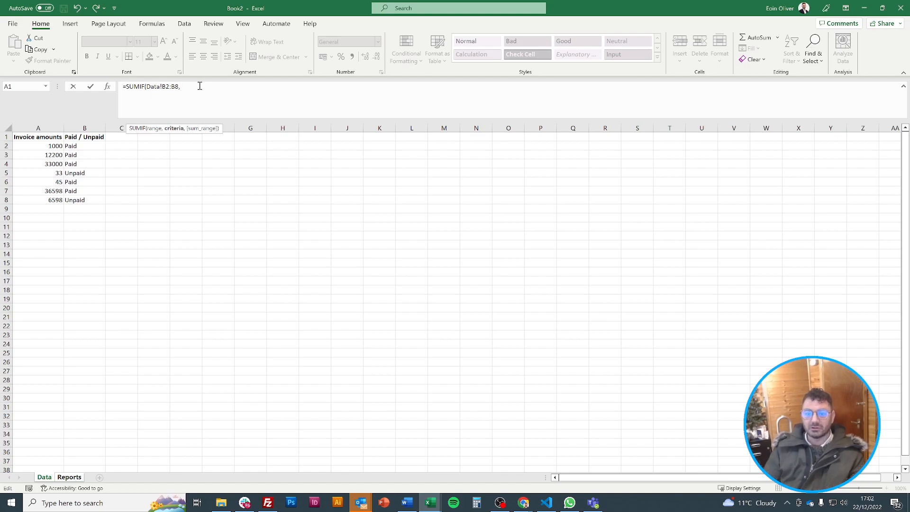
type("\"")
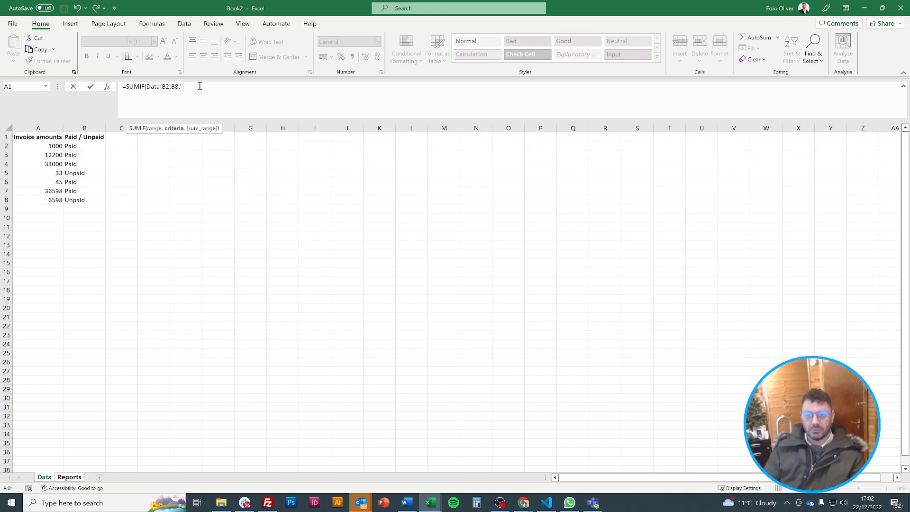
type("Paid\",")
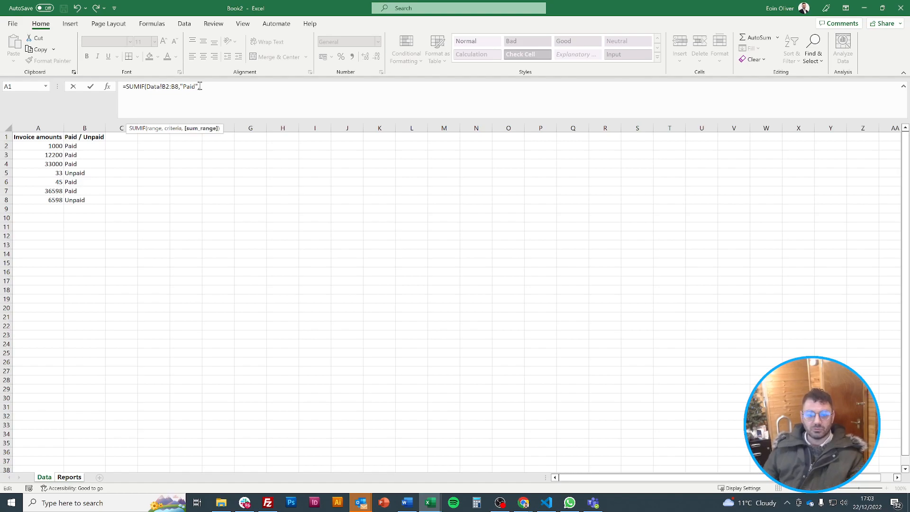
left_click_drag(40, 145, 48, 200)
type(")")
key("Return")
key("Up")
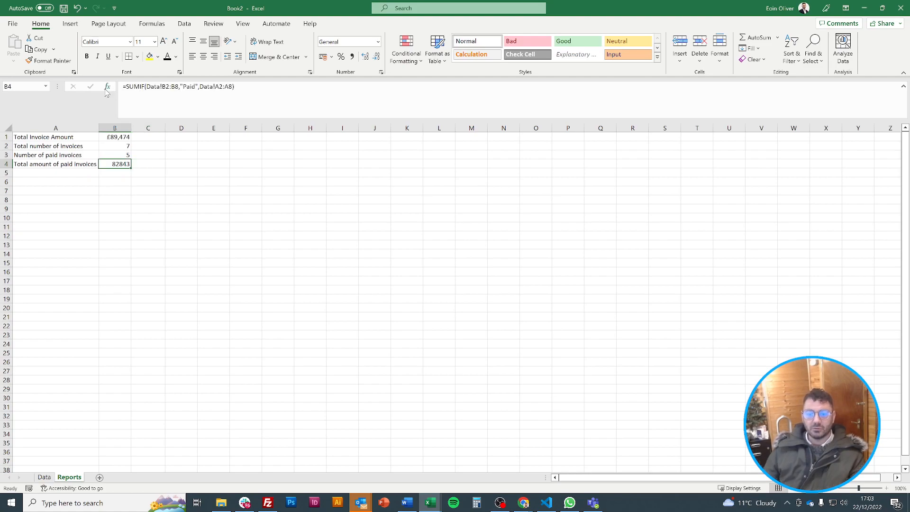
Extend the SUMIF criteria range in B4 to Data!B2:B999 and its sum range to Data!A2:A99.
left_click(176, 86)
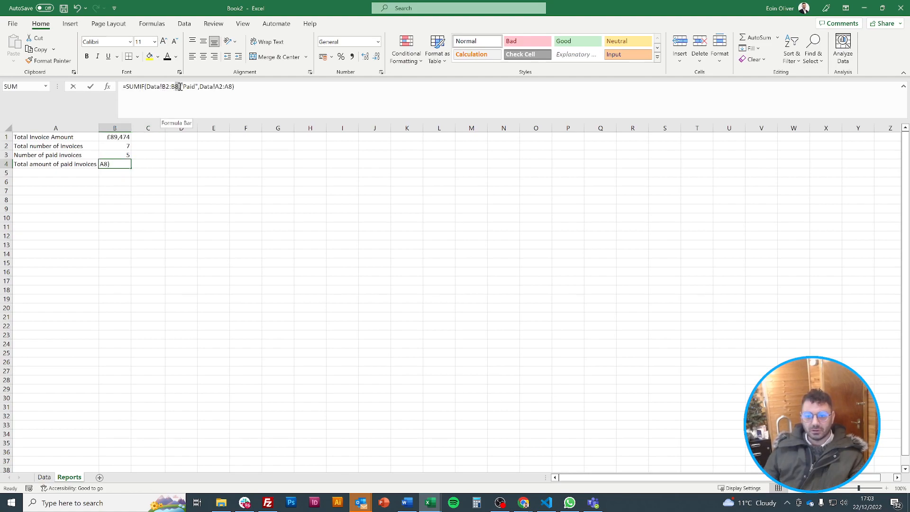
type("99")
key("Right")
key("Right")
key("Right")
key("Right")
key("Right")
key("Right")
key("Right")
key("Right")
key("Right")
key("Right")
key("Right")
key("Right")
key("Right")
key("Right")
key("Right")
key("Right")
key("Right")
key("Right")
key("Left")
key("shift+Right")
key("shift+Left")
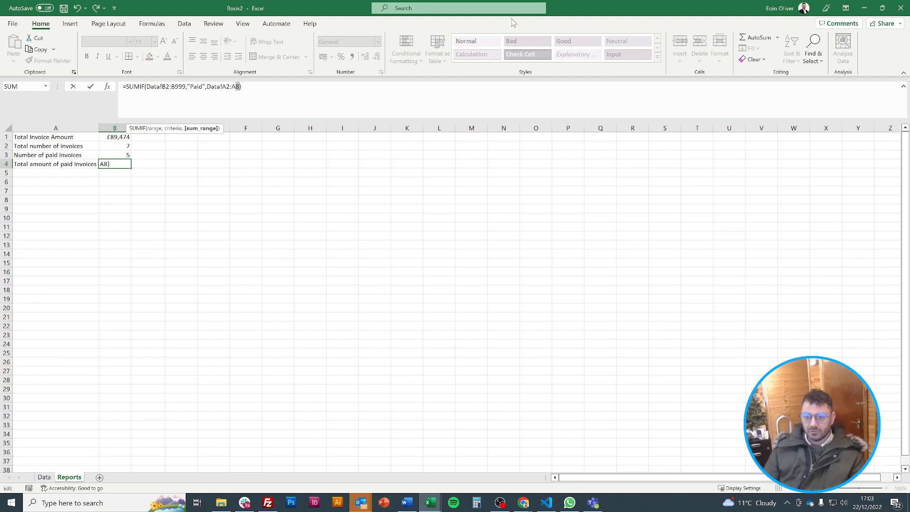
type("99")
key("ctrl+Return")
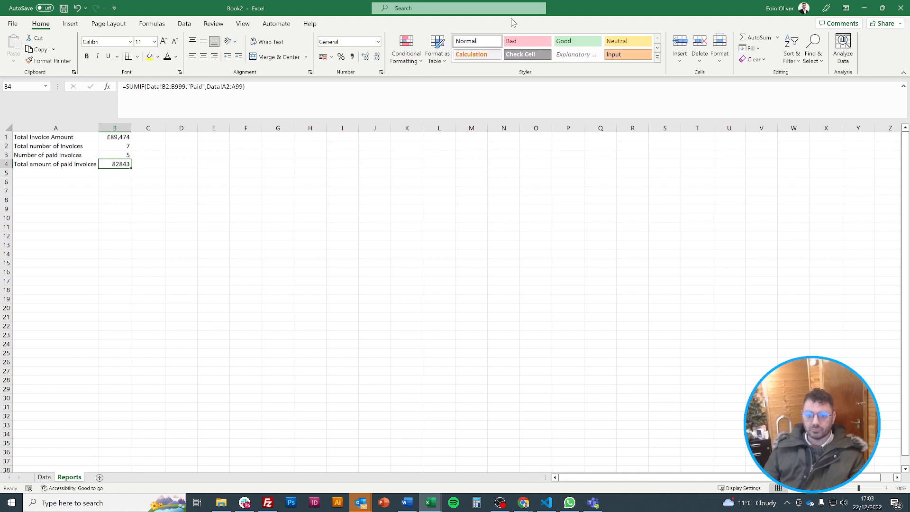
Extend the SUMIF sum range in B4 to Data!A2:A999.
left_click(240, 88)
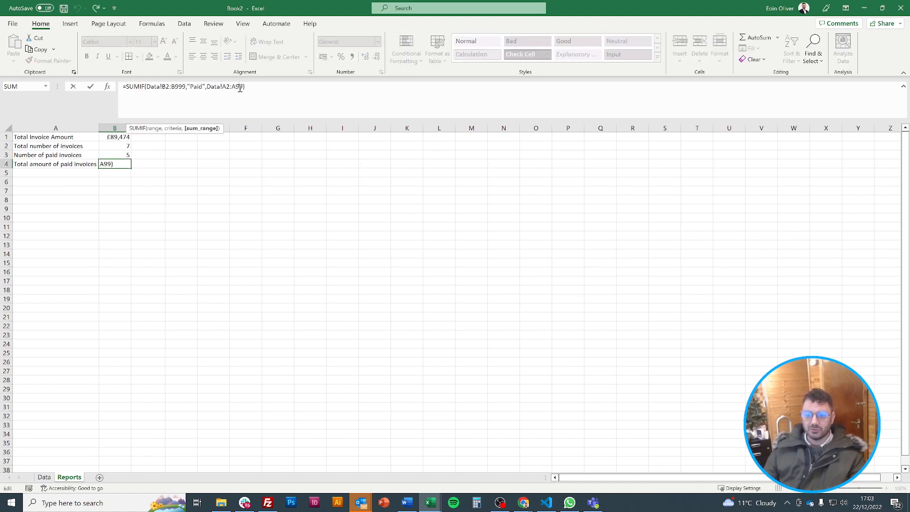
key("BackSpace")
type("99")
key("Return")
key("Up")
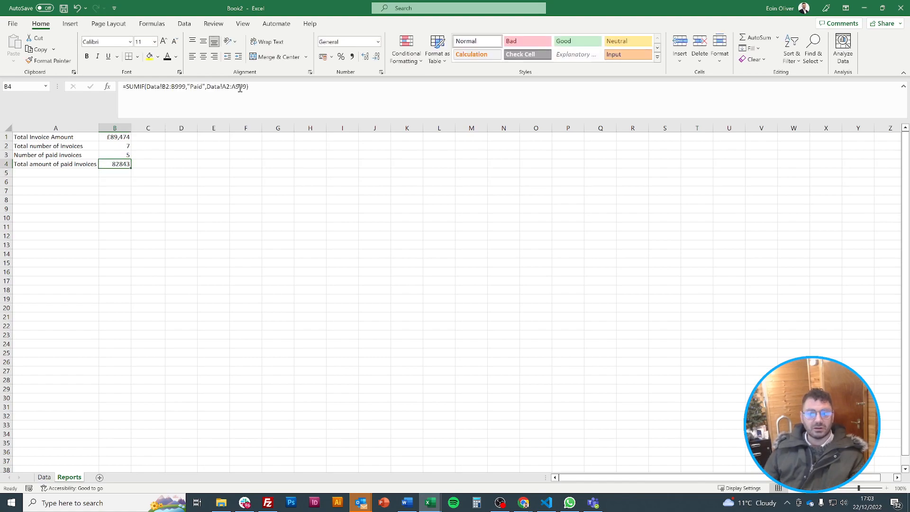
Format the paid invoices total in B4 as Currency with 0 decimal places.
left_click(332, 43)
left_click(378, 42)
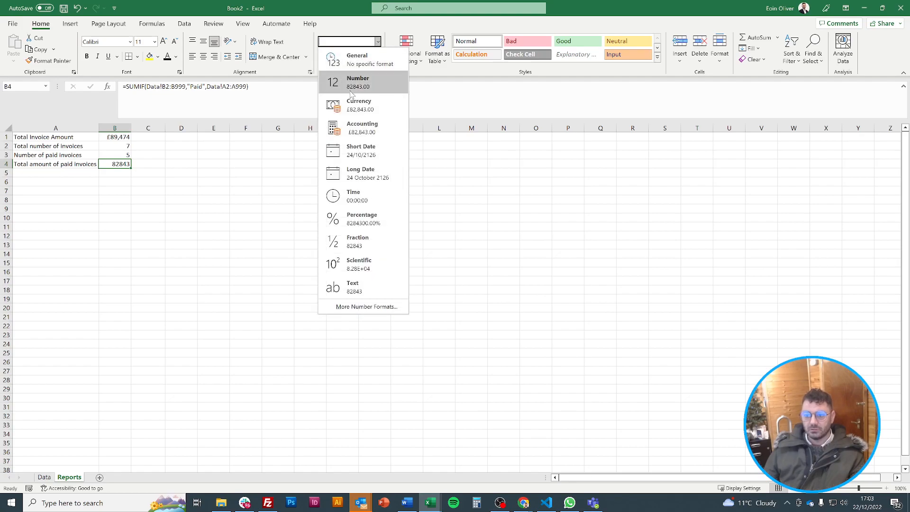
left_click(355, 105)
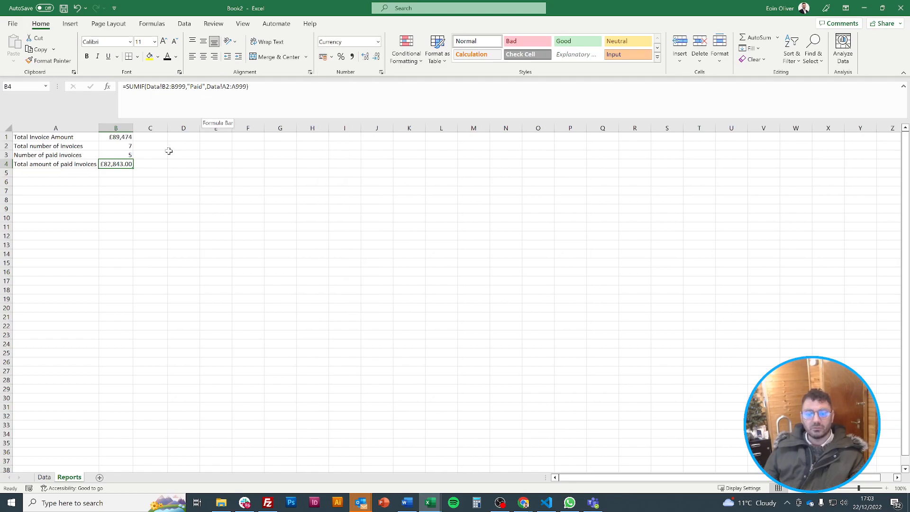
right_click(125, 161)
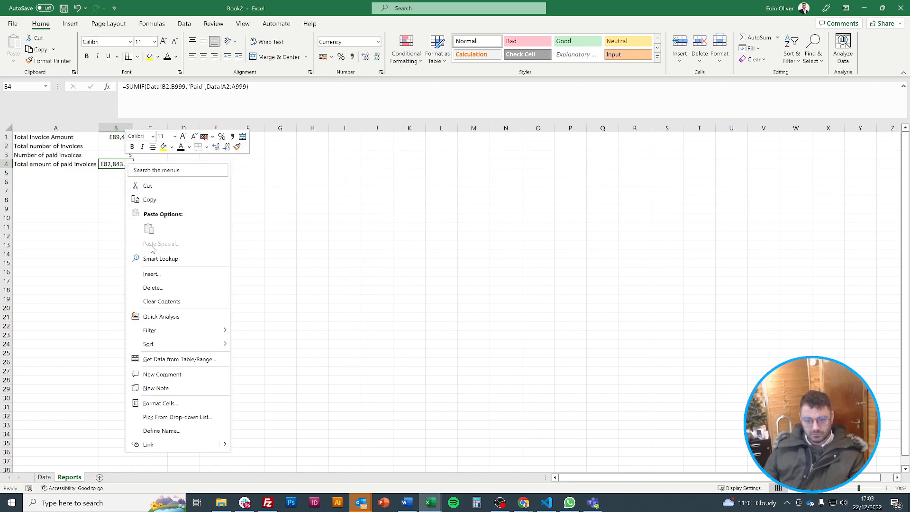
left_click(164, 404)
left_click(177, 302)
left_click(177, 302)
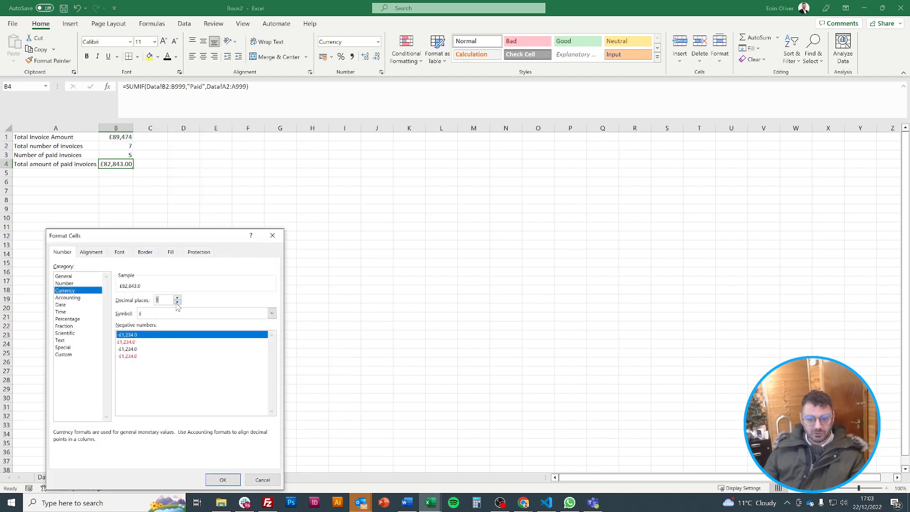
left_click(222, 480)
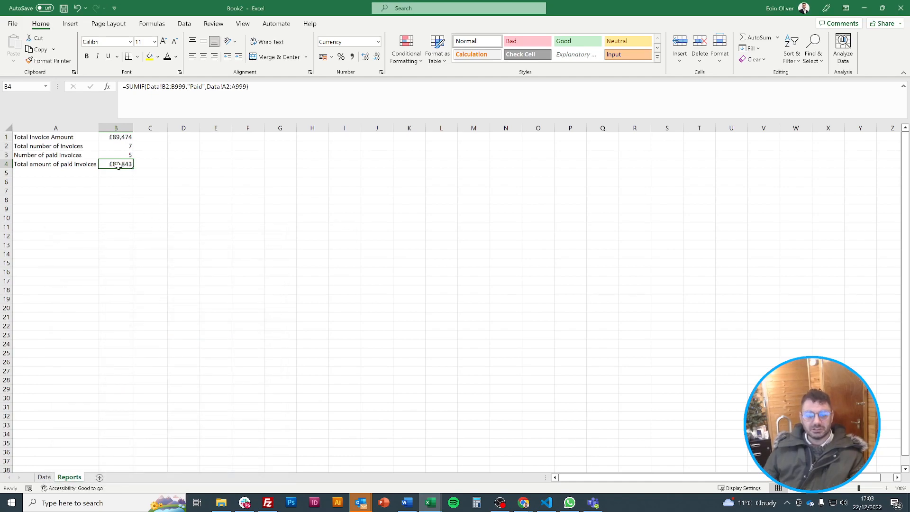
Compare the SUMIF arguments in B4 with the paid statuses and invoice amounts on the Data sheet.
left_click(149, 86)
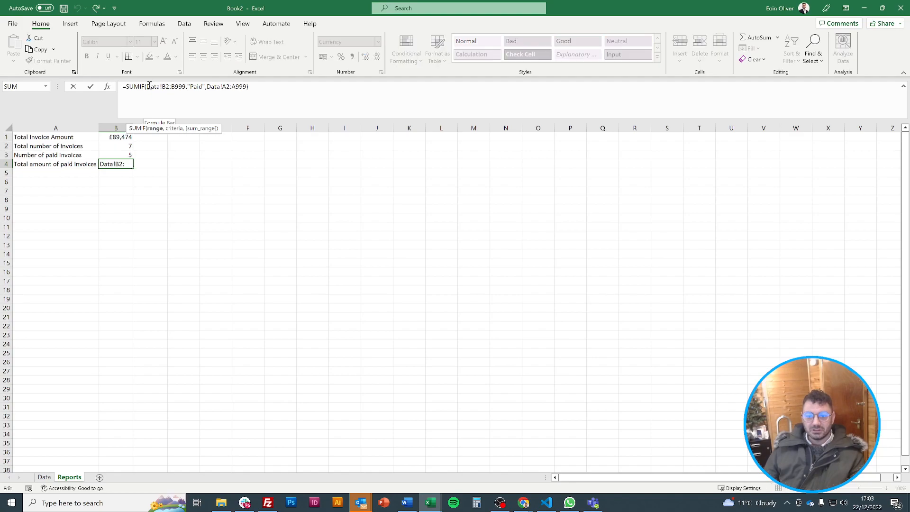
left_click(42, 478)
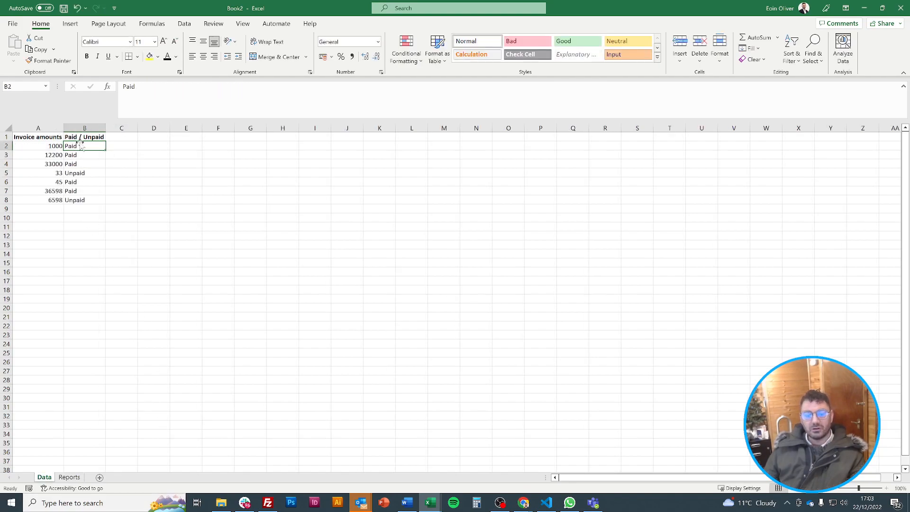
left_click_drag(95, 146, 99, 198)
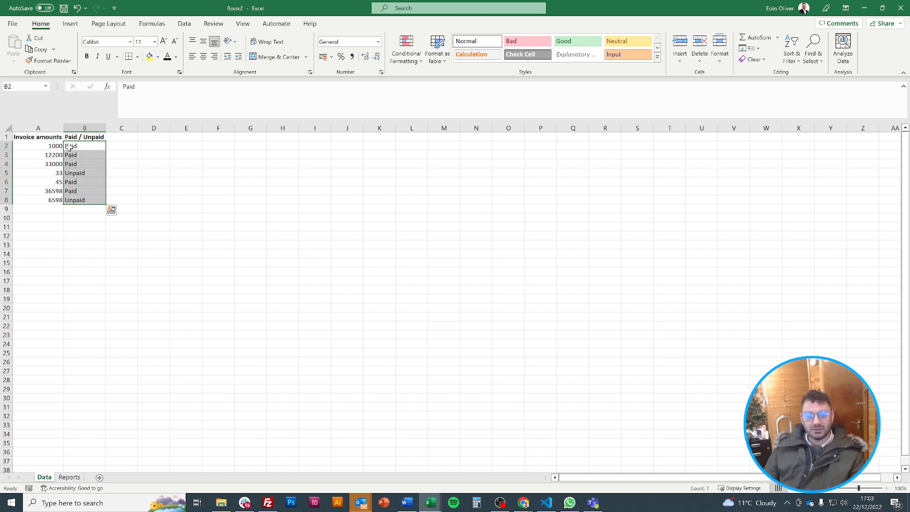
left_click(45, 144)
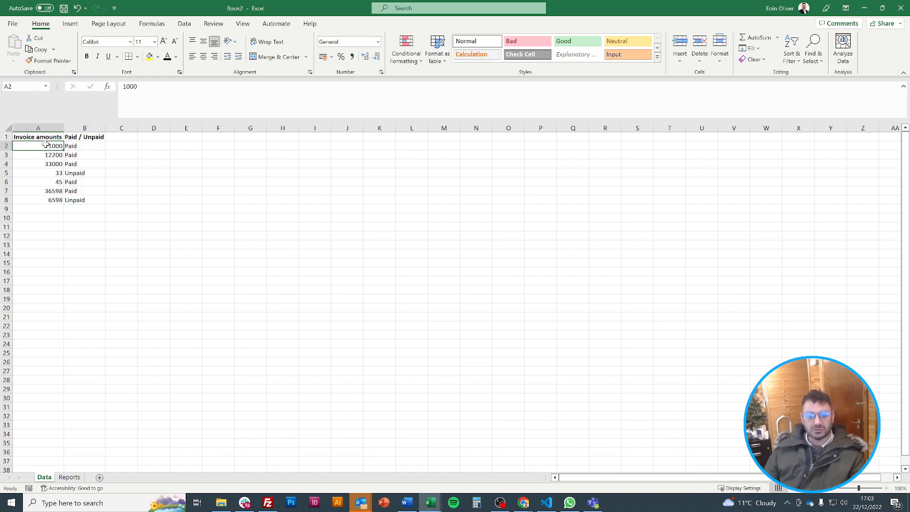
left_click(69, 477)
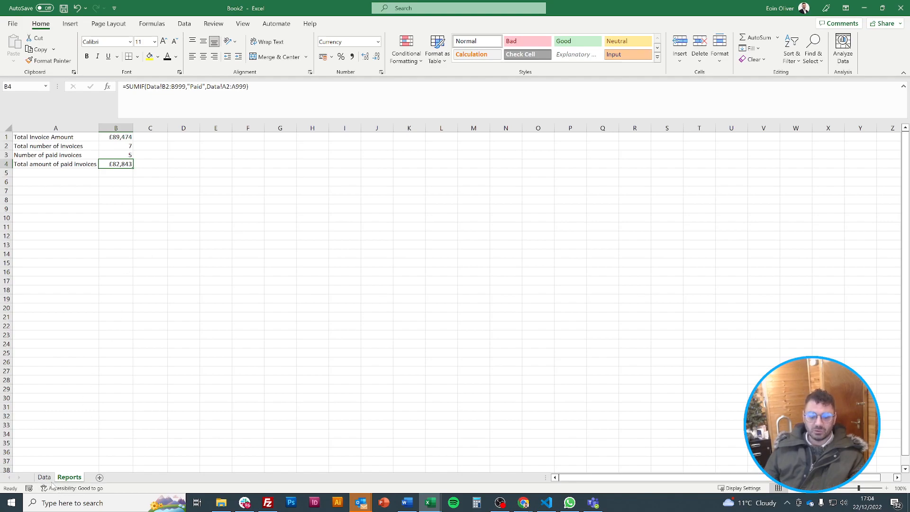
left_click(66, 174)
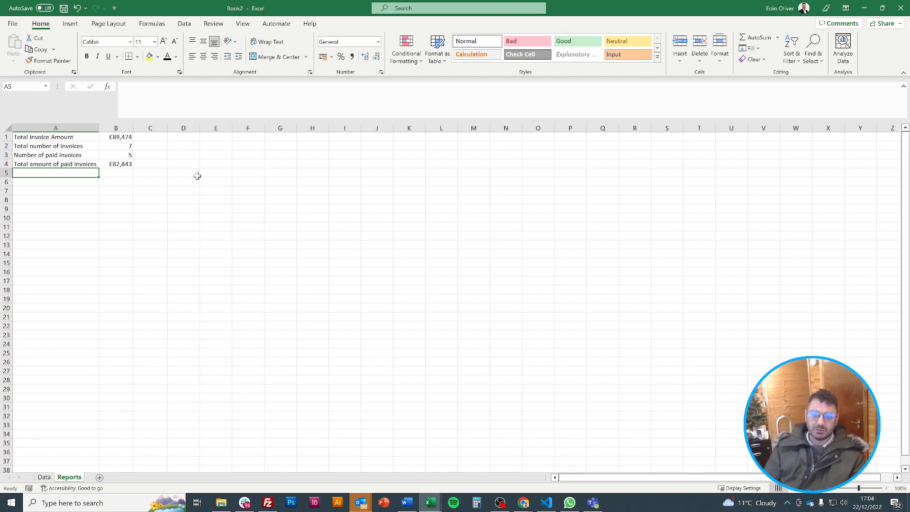
type("COn")
key("BackSpace")
key("BackSpace")
key("BackSpace")
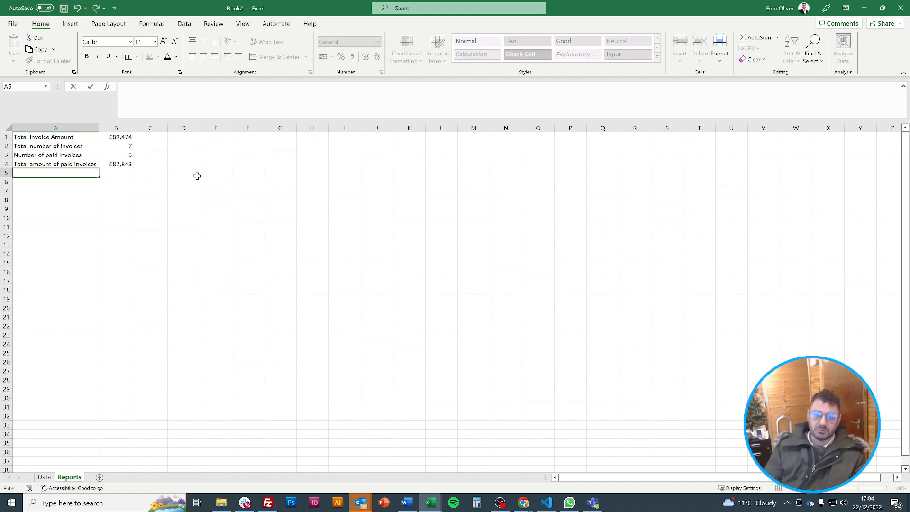
Insert a column before Invoice amounts on the Data sheet and give it the heading Customer.
left_click(44, 477)
left_click(219, 217)
right_click(46, 127)
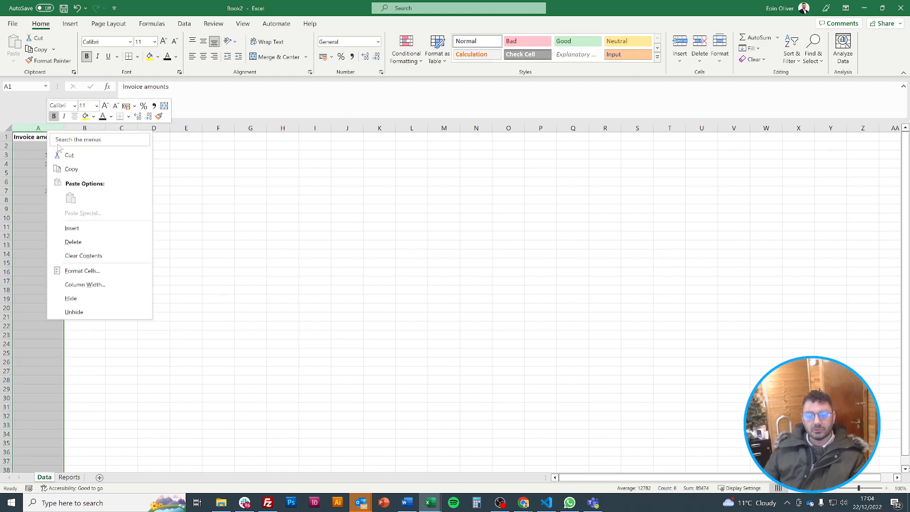
left_click(88, 229)
left_click(32, 136)
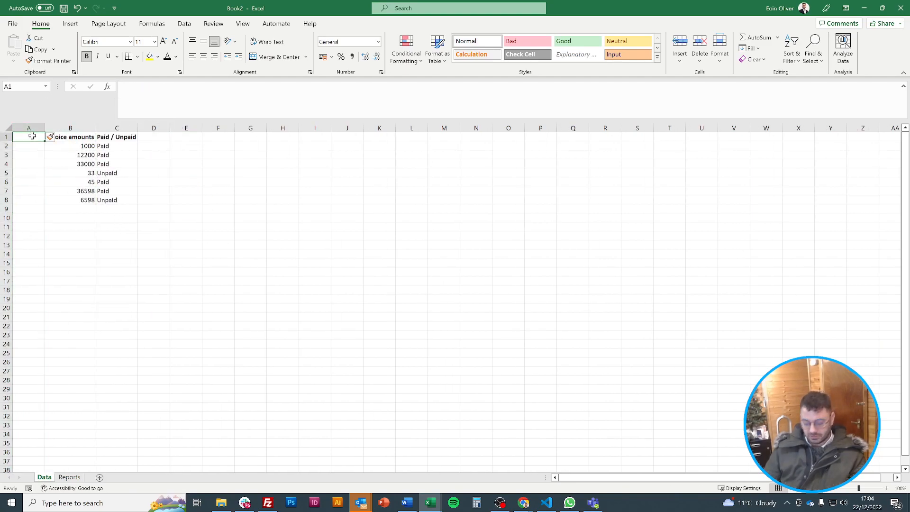
type("Customer")
key("Return")
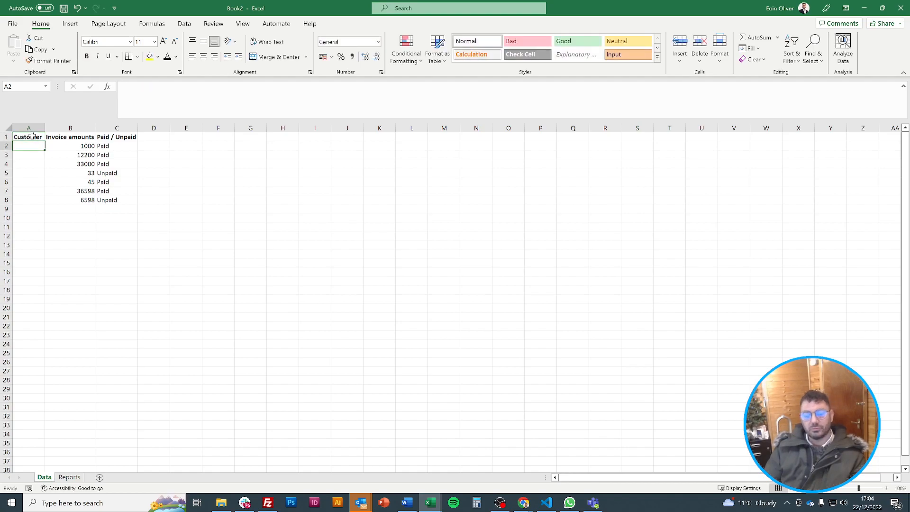
Enter the first customer's name in A2 on the Data sheet, and Eoincorp, B-tec and Amazatron in A3 to A5.
type("Eoin")
key("Return")
type("Eoincorp")
key("Return")
type("B-tec")
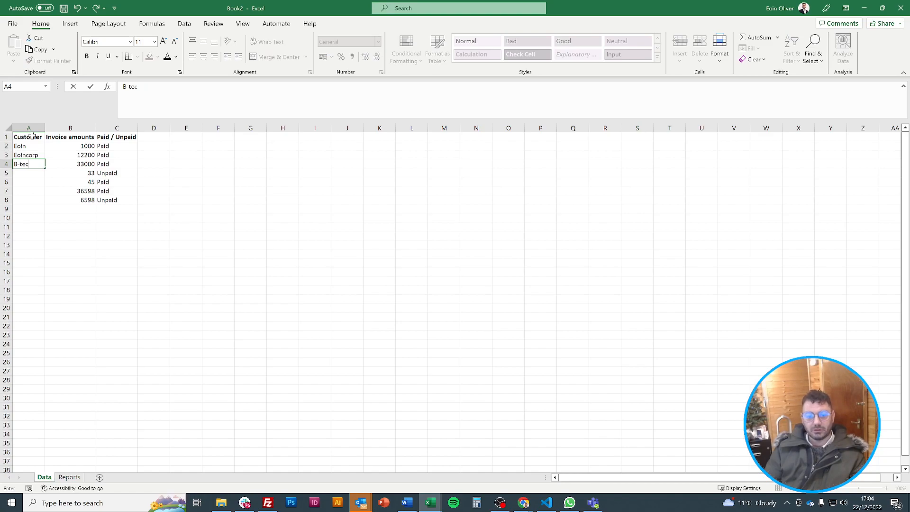
key("Return")
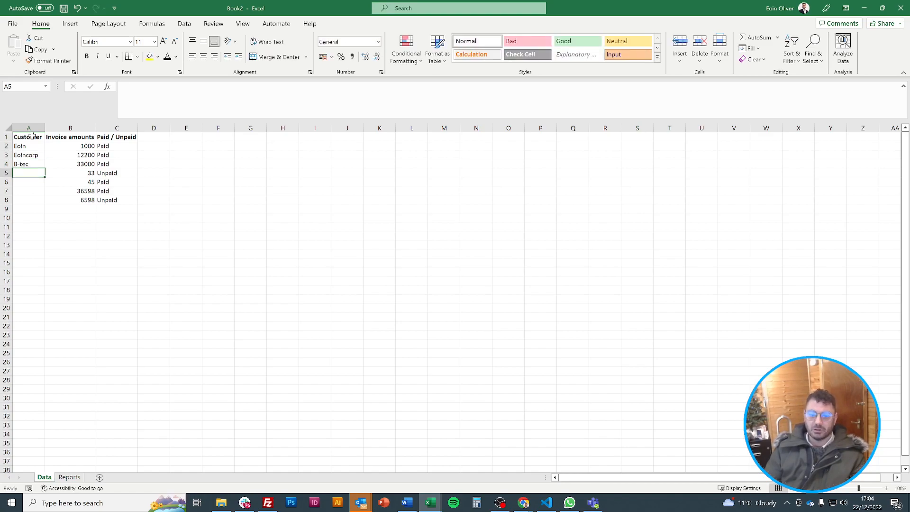
type("Amazatron")
key("Return")
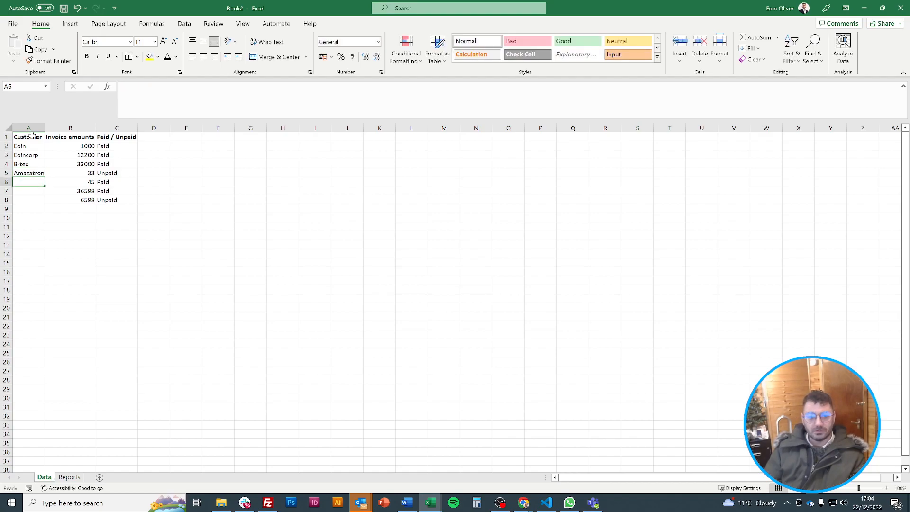
Enter customers Limited Imagination Ltd, Excel and Google in A6 to A8 and fit column A's width to its contents.
type("Limited Imaginage")
key("BackSpace")
key("BackSpace")
key("BackSpace")
type("tion")
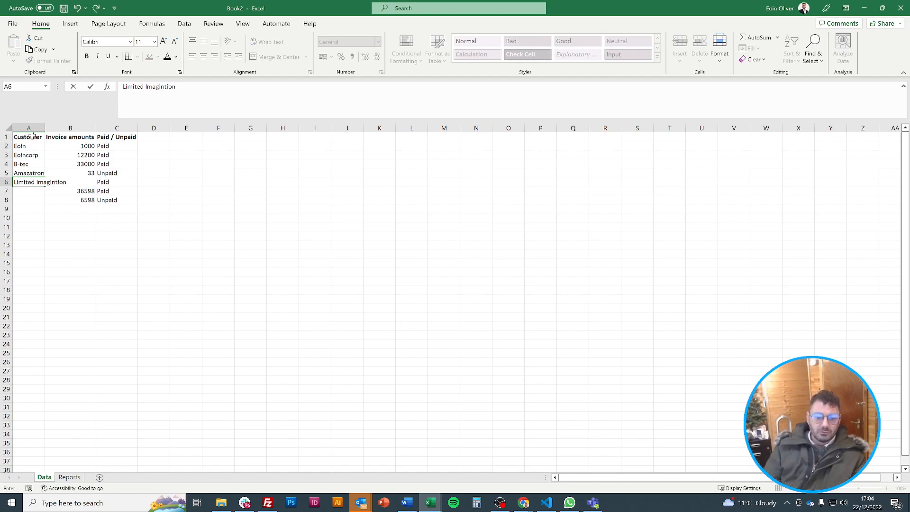
key("BackSpace")
type("ation")
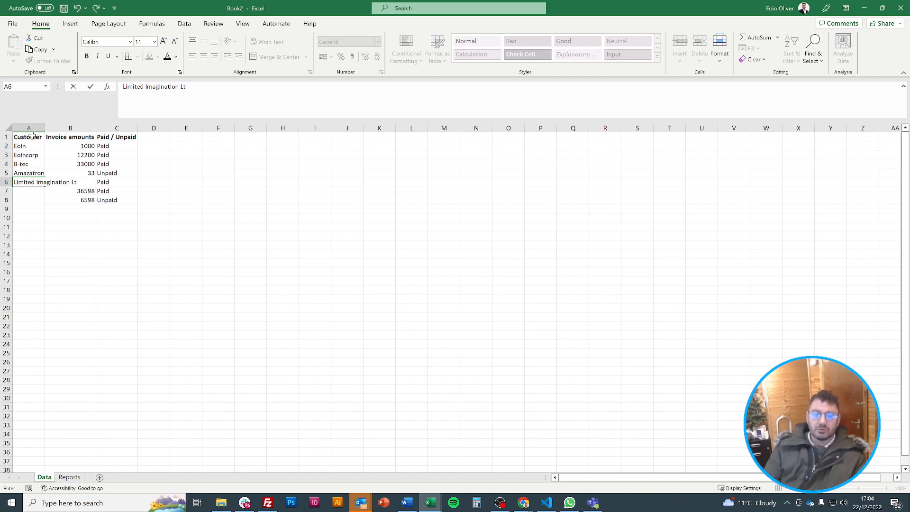
key("Return")
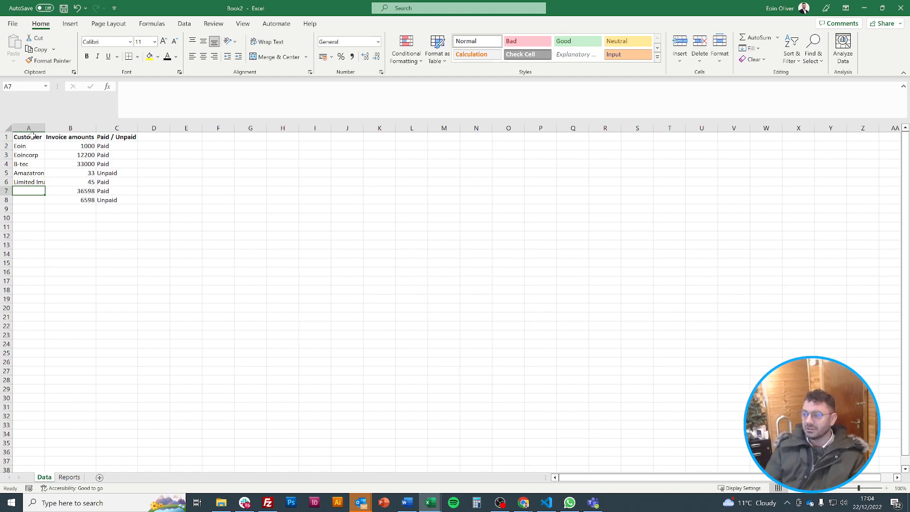
type("Excel")
key("Return")
type("Google")
key("Return")
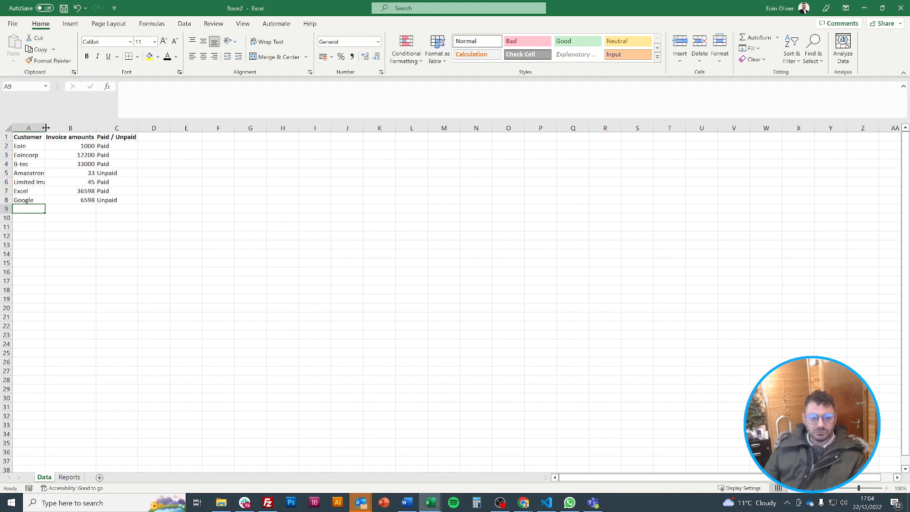
double_click(46, 128)
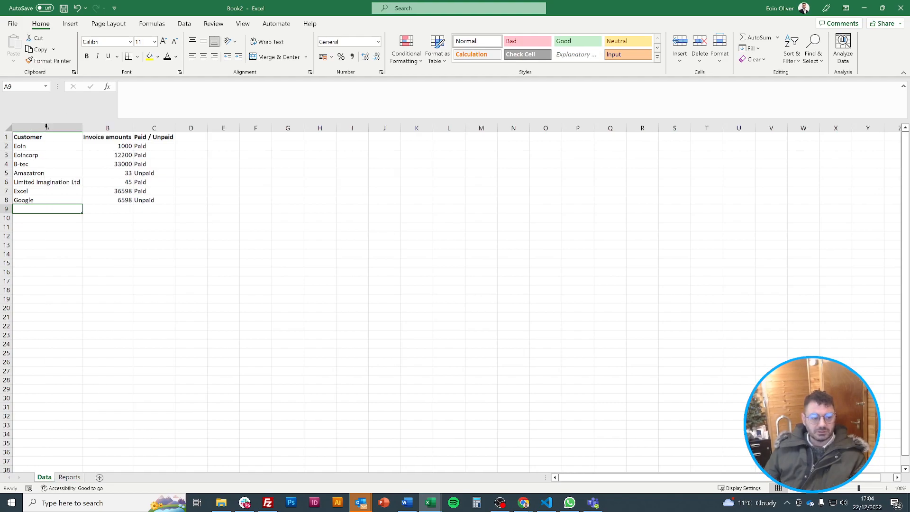
Enter the label Names of customers in A5 on the Reports sheet.
left_click(104, 263)
left_click(75, 476)
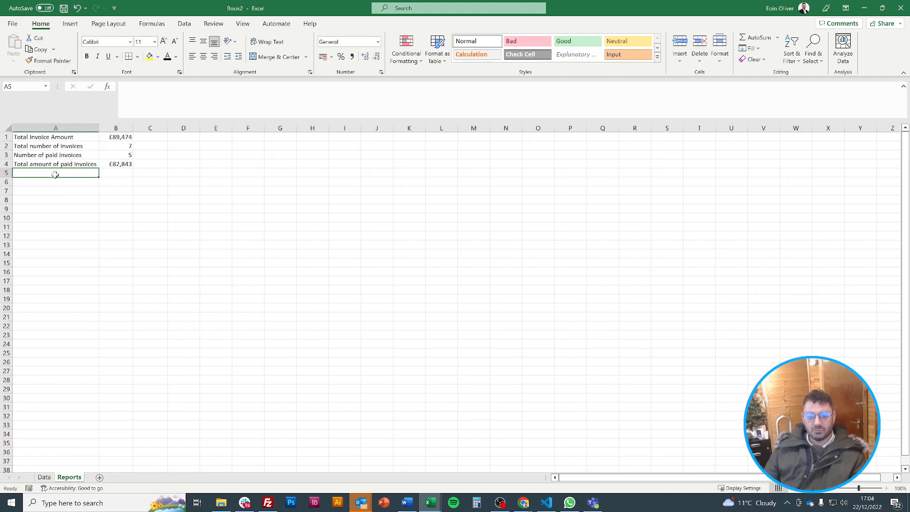
type("Names of customers")
key("Tab")
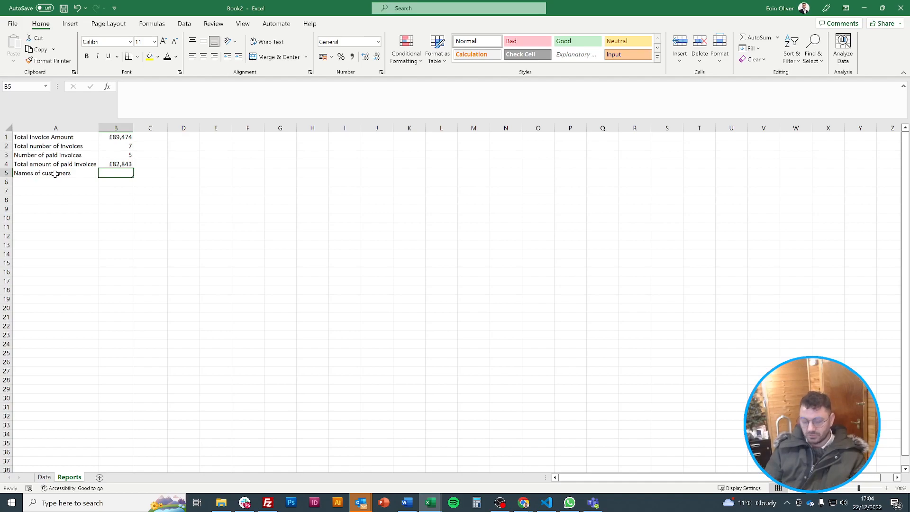
Enter a CONCATENATE formula in B5 of the Reports sheet over the customer range Data!A2:A11.
type("=CON")
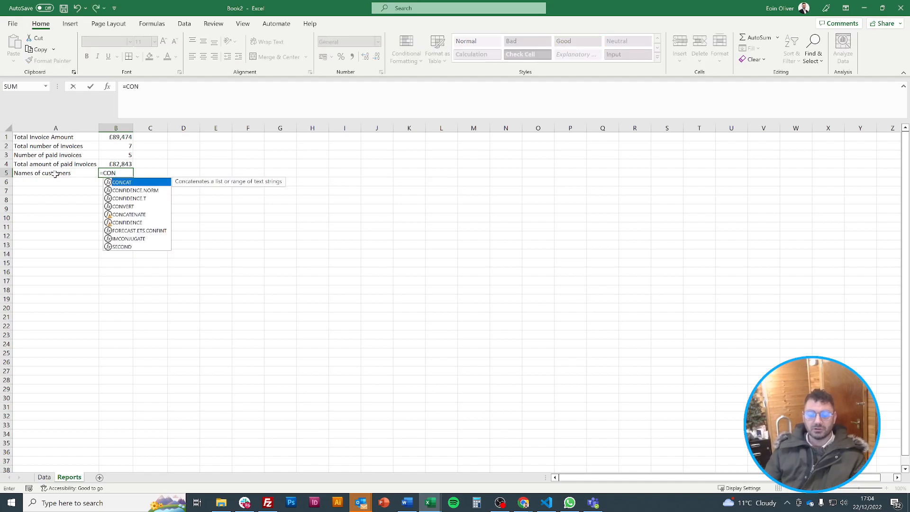
type("C")
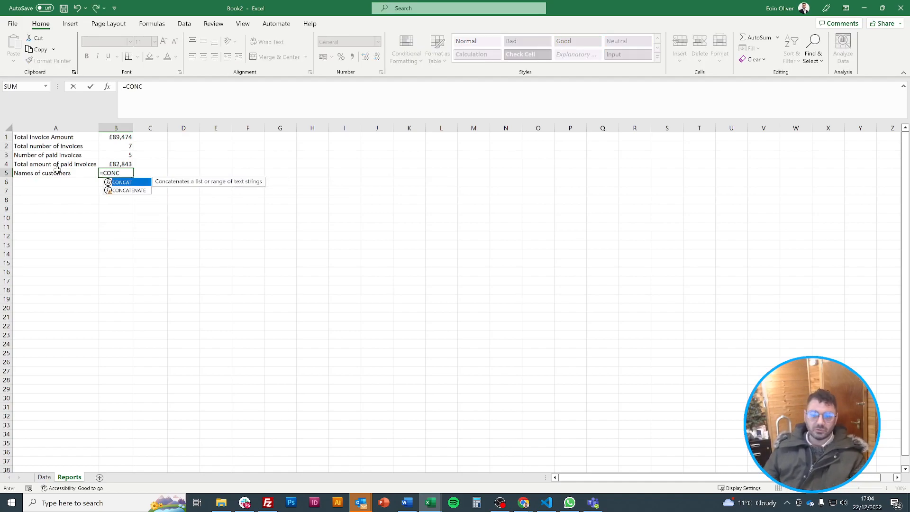
left_click(136, 191)
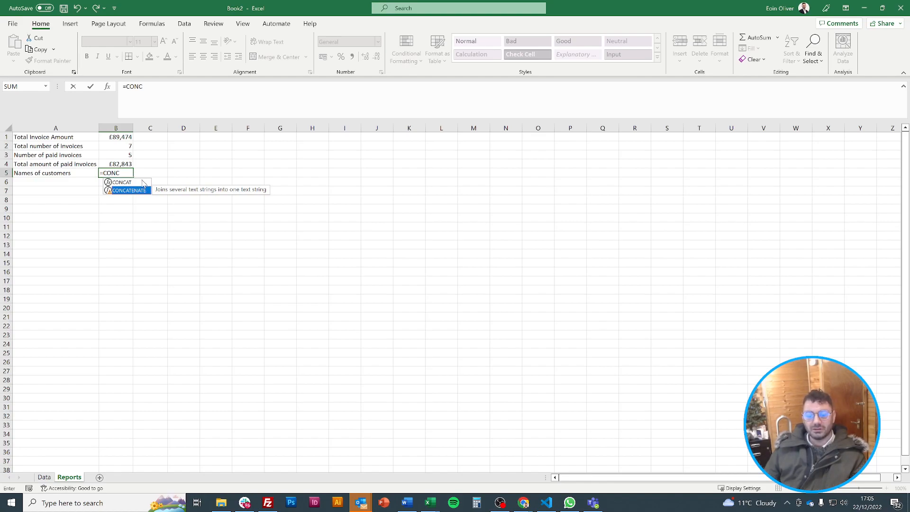
left_click(146, 183)
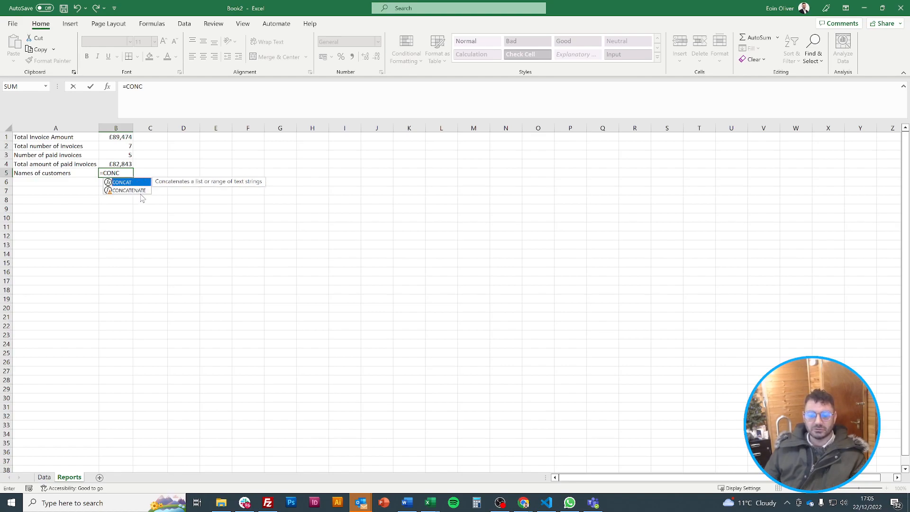
left_click(137, 191)
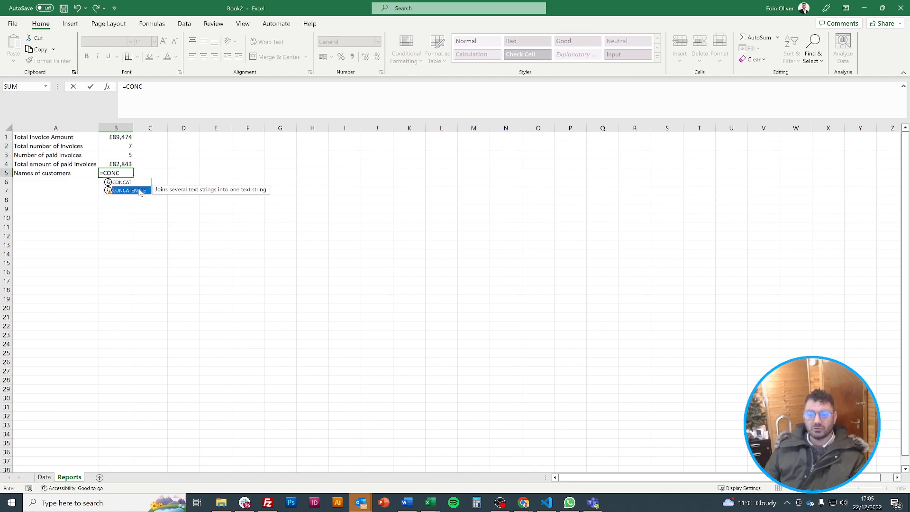
double_click(138, 190)
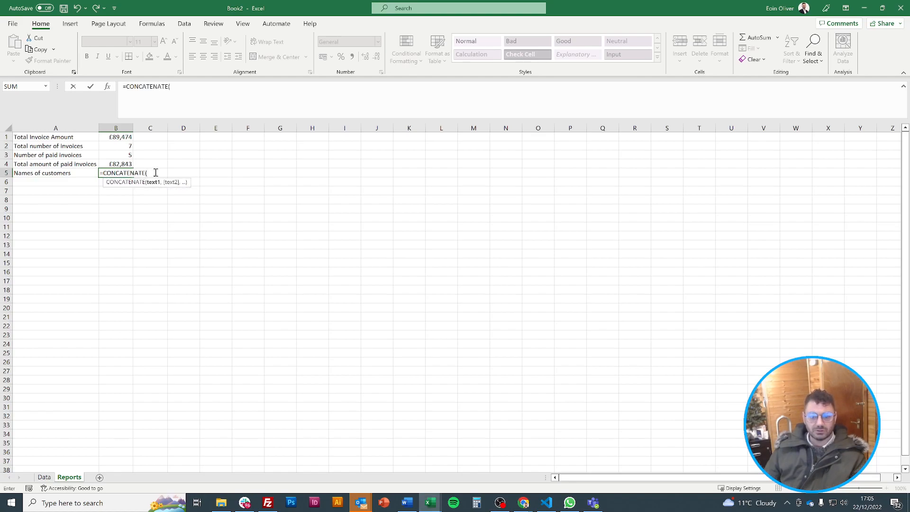
left_click(45, 477)
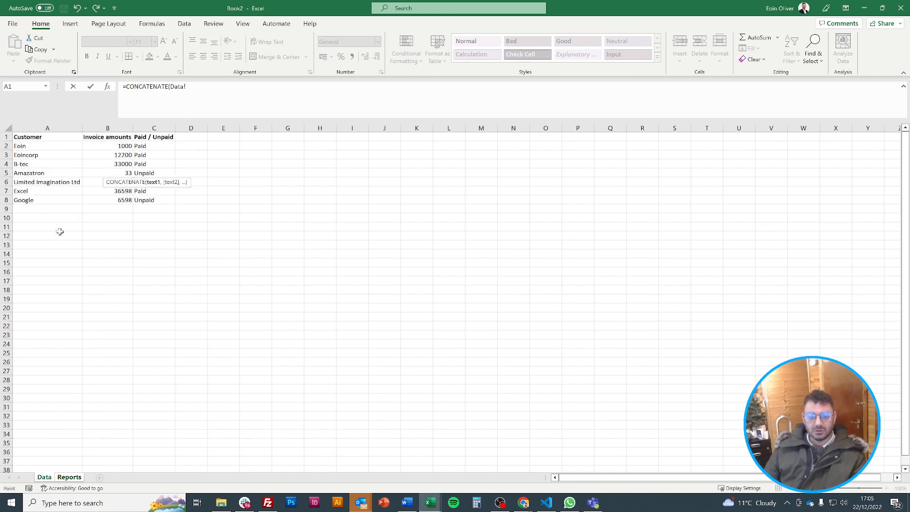
left_click(46, 146)
left_click_drag(47, 146, 41, 228)
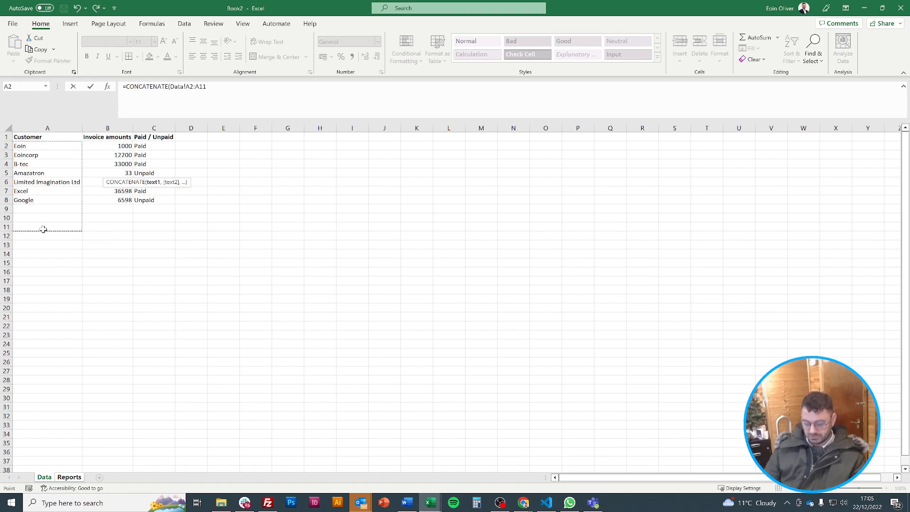
key("Return")
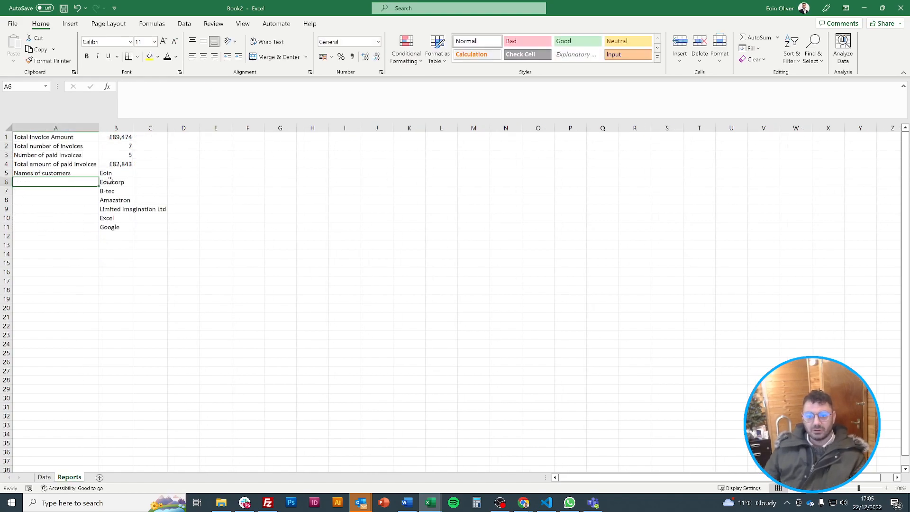
Extend the CONCATENATE range in B5 to Data!A2:A999.
left_click(120, 174)
left_click(203, 87)
type("999")
key("Return")
Examine the cells that the CONCATENATE formula fills in column B from B5 downward.
key("Down")
key("Down")
key("Down")
key("Up")
key("Up")
key("Up")
key("Up")
key("Right")
key("Right")
key("Left")
key("Left")
key("Down")
key("Down")
key("Down")
key("Down")
key("Down")
key("Down")
key("Down")
key("Down")
key("Down")
key("Down")
key("Down")
key("Down")
key("Down")
key("Down")
key("Down")
key("Down")
key("Down")
key("Down")
key("Down")
key("Up")
key("Up")
key("Up")
key("Up")
key("Up")
key("Up")
key("Up")
key("Up")
key("Up")
key("Up")
key("Up")
key("Up")
key("Up")
key("Up")
key("Up")
key("Up")
key("Up")
key("Up")
key("Up")
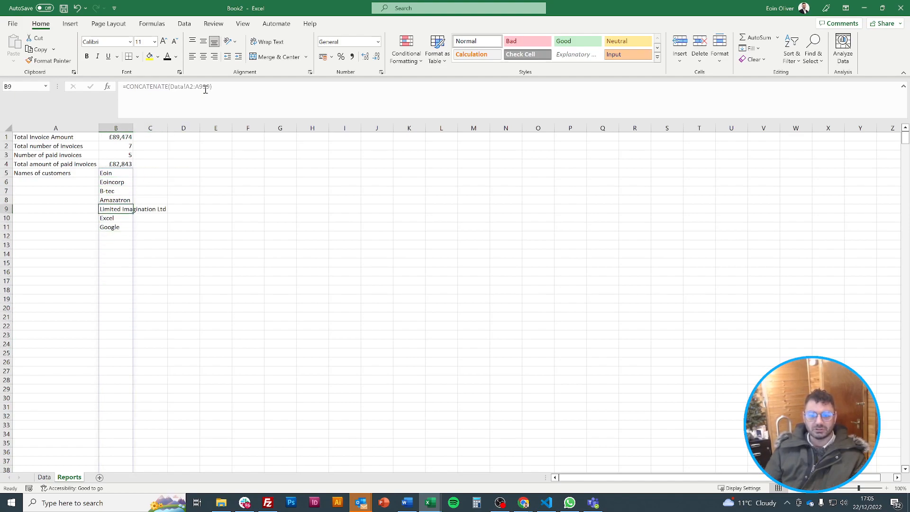
Replace the formula in B5 with =CONCAT(A1:A999).
type("=CONCA")
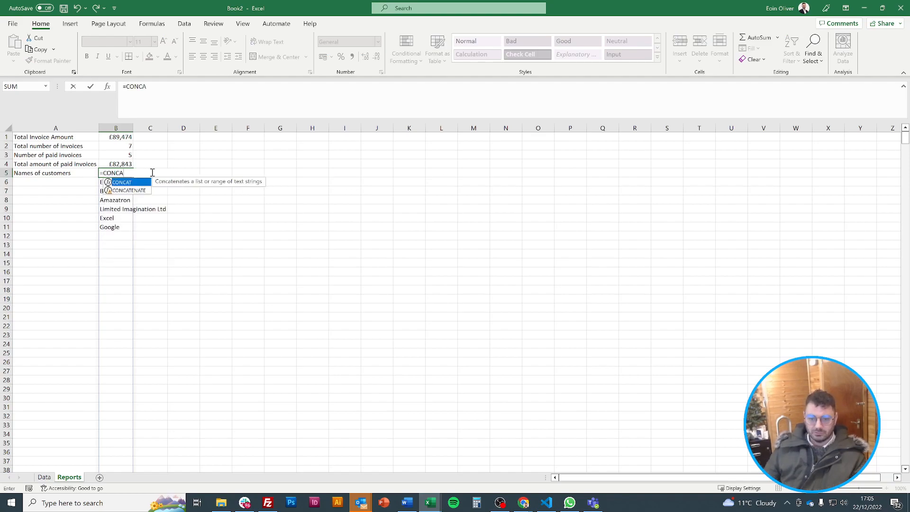
double_click(138, 182)
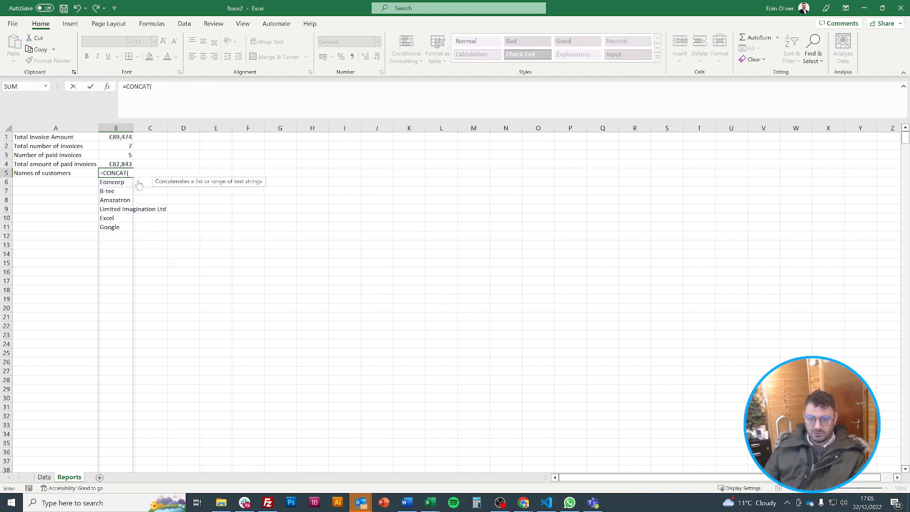
left_click(192, 90)
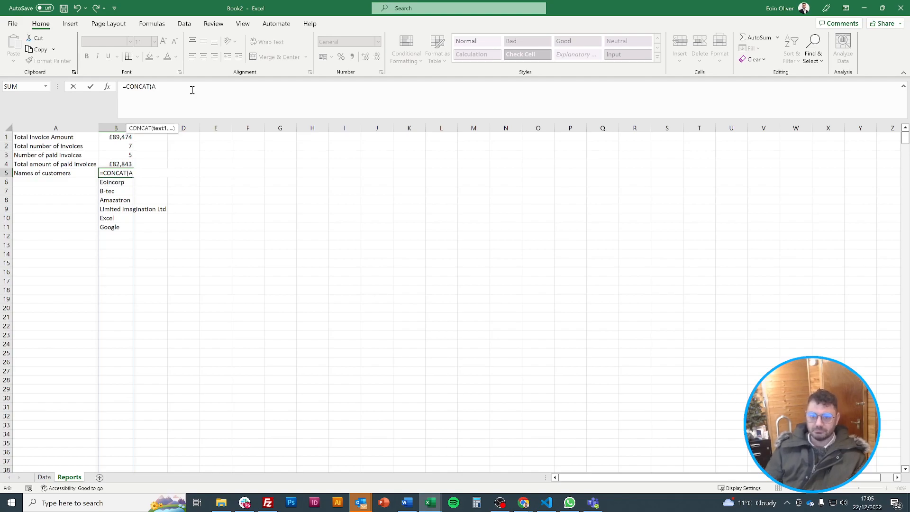
type("A1:A")
type("5)")
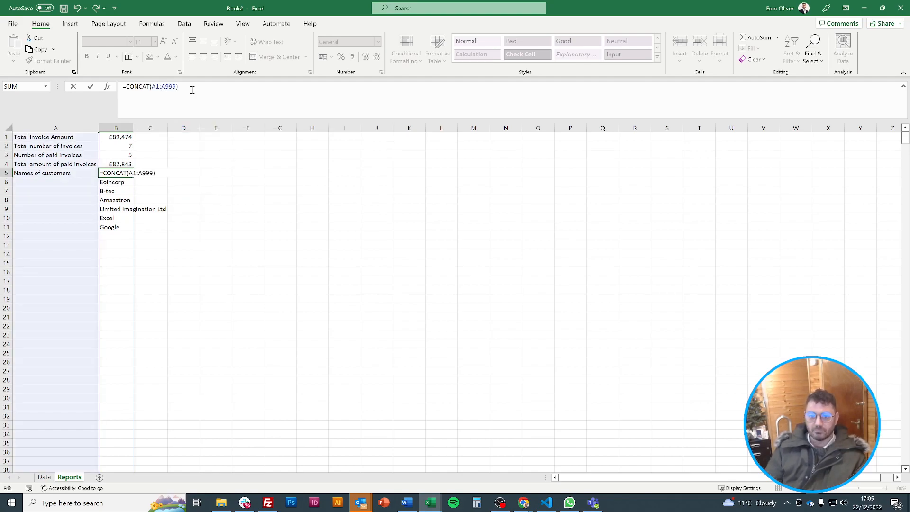
key("Return")
key("Up")
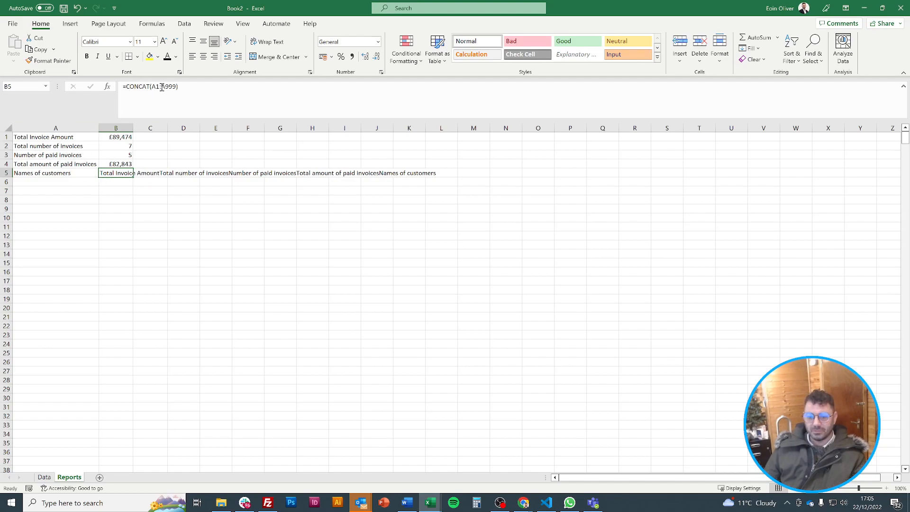
Check the Data sheet and change the start of the CONCAT range in B5 to A2.
left_click(44, 477)
left_click(69, 477)
left_click(157, 87)
key("Return")
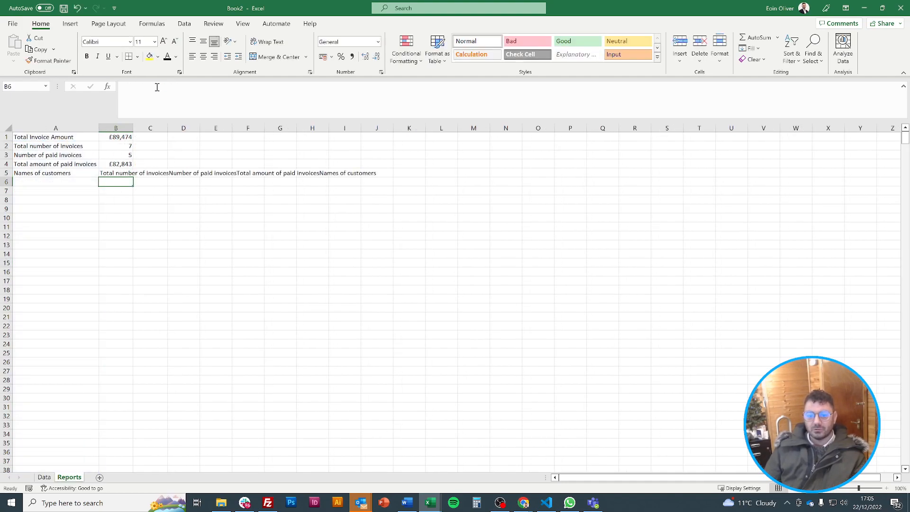
key("Up")
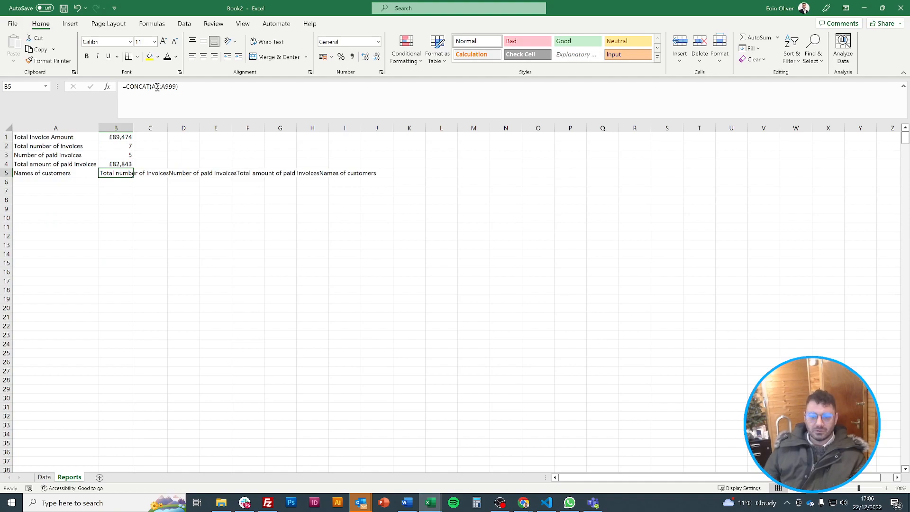
Replace the CONCAT range in B5 with the customer cells A2:A16 of the Data sheet.
left_click_drag(151, 86, 178, 87)
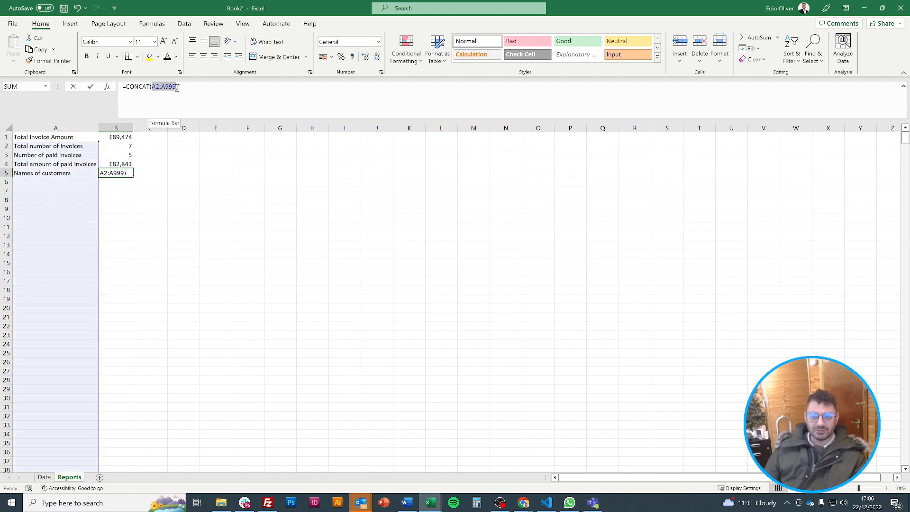
key("BackSpace")
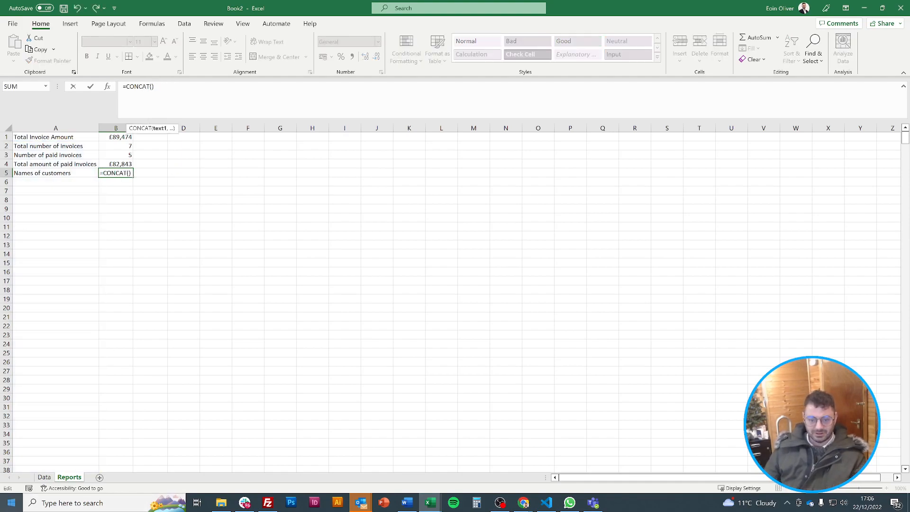
left_click(44, 478)
left_click_drag(39, 147, 22, 270)
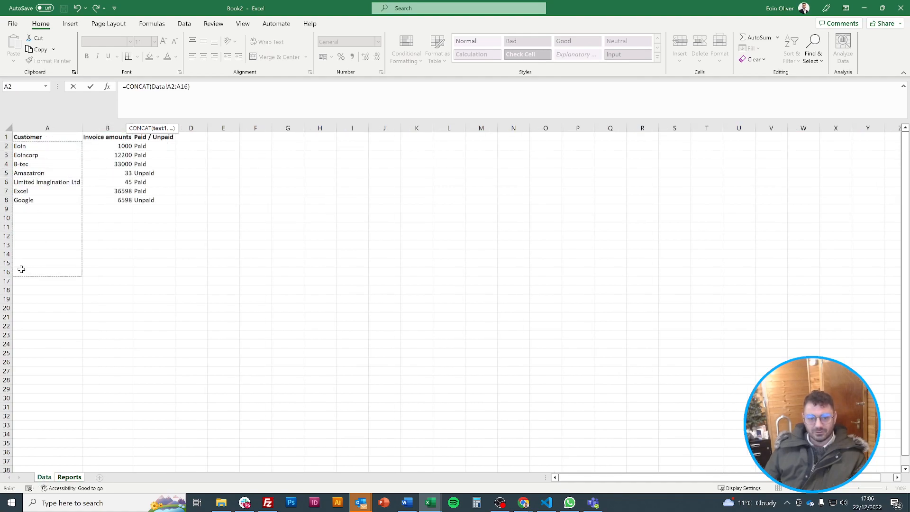
key("Return")
left_click(115, 172)
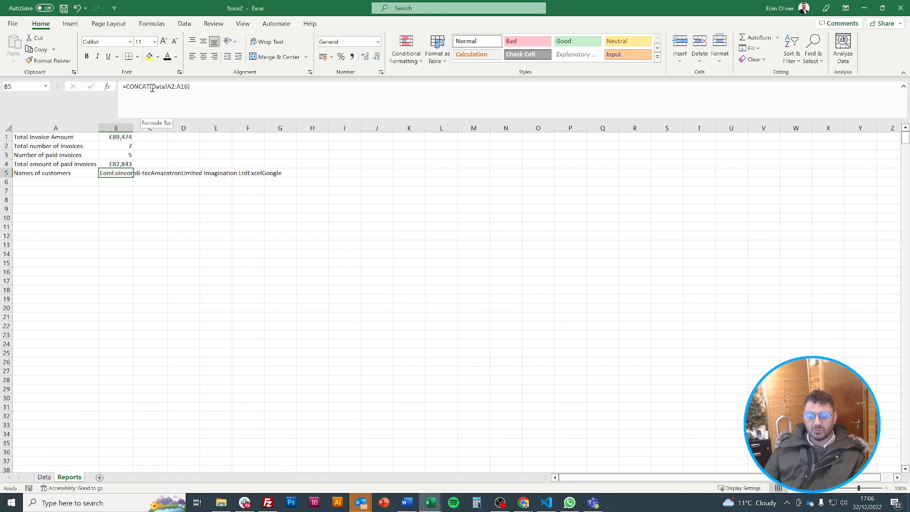
Extend the CONCAT range in B5 to Data!A2:A999.
double_click(185, 88)
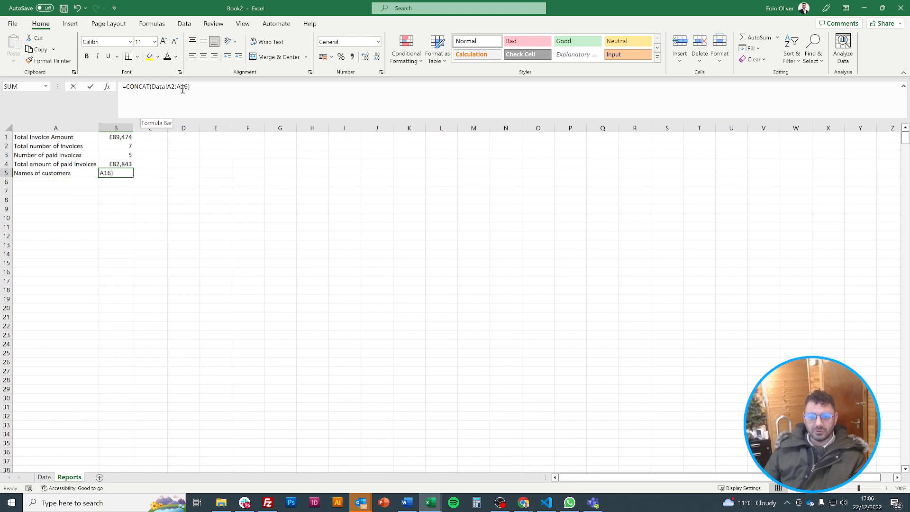
type("A999")
key("Return")
key("Up")
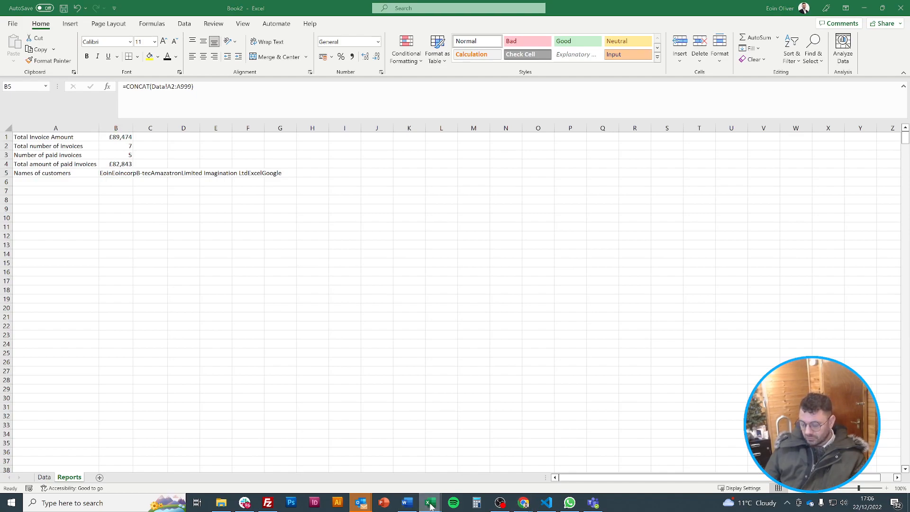
Switch to the open Strategy.xlsx workbook.
mouse_move(431, 505)
left_click(351, 455)
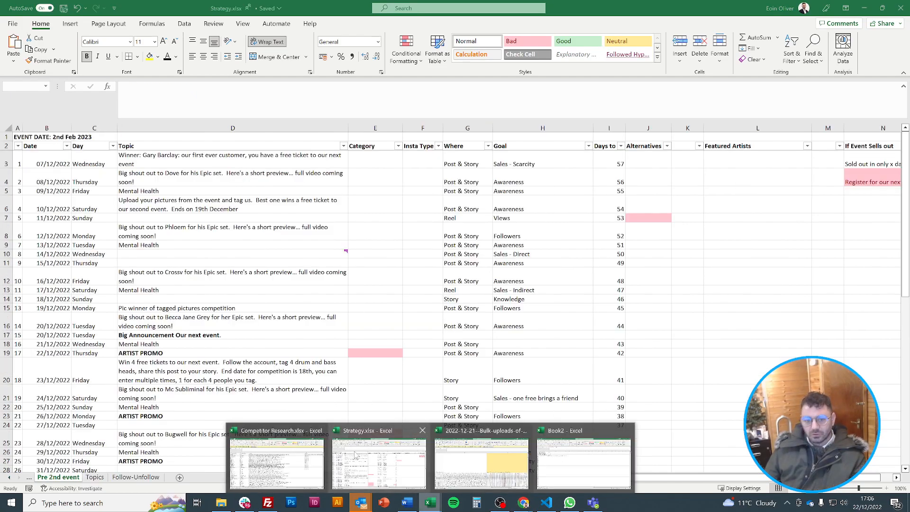
left_click(358, 456)
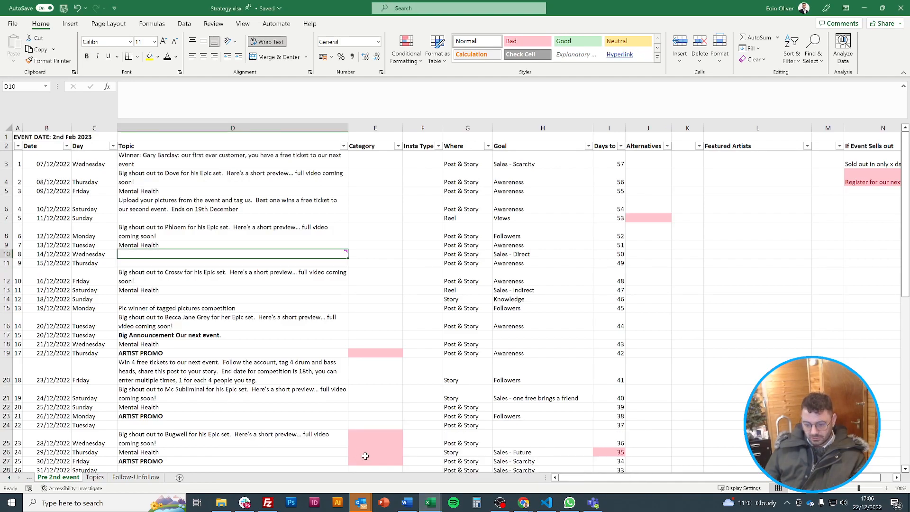
Switch to Competitor Research.xlsx and examine the Groupings formulas on the DNB Hashtags (cleaned) and Mental Health Cleaned sheets.
mouse_move(423, 506)
left_click(276, 456)
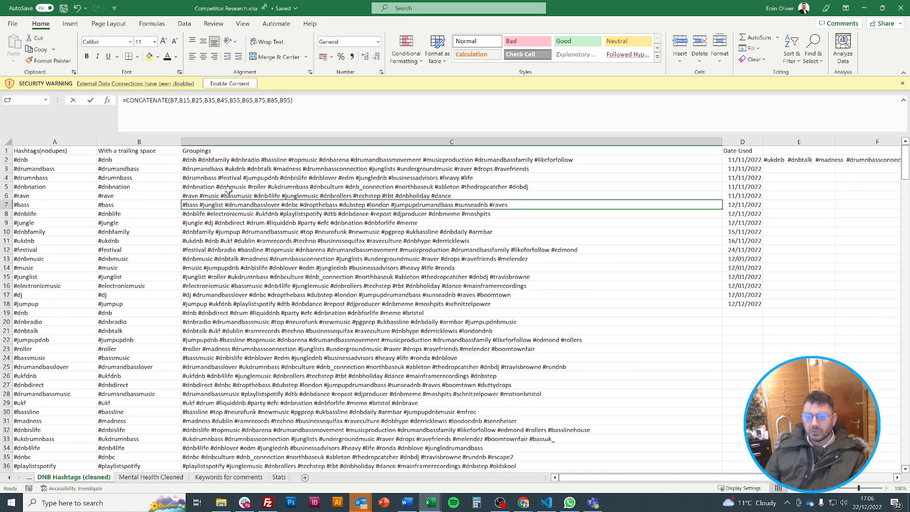
left_click(229, 168)
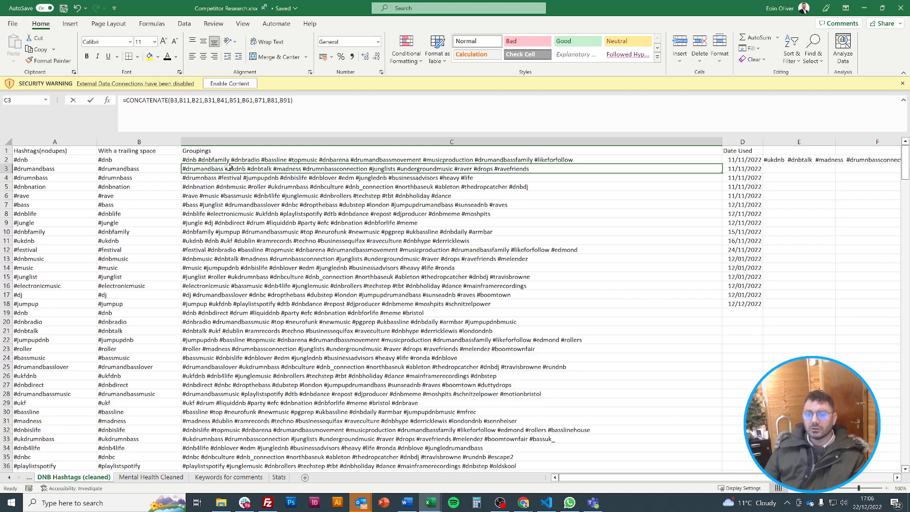
left_click(152, 478)
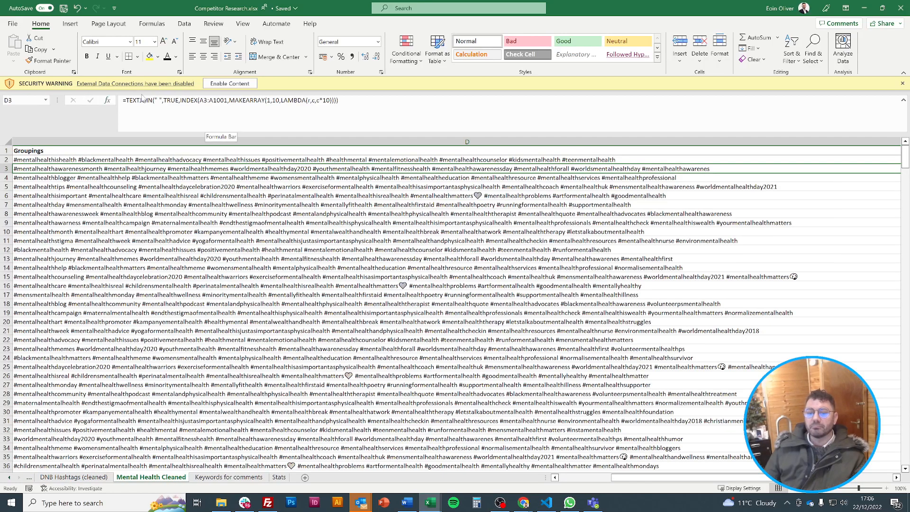
Return to Book2 and start a TEXTJOIN formula in B6 of the Reports sheet with the delimiter ", ".
mouse_move(431, 502)
left_click(553, 473)
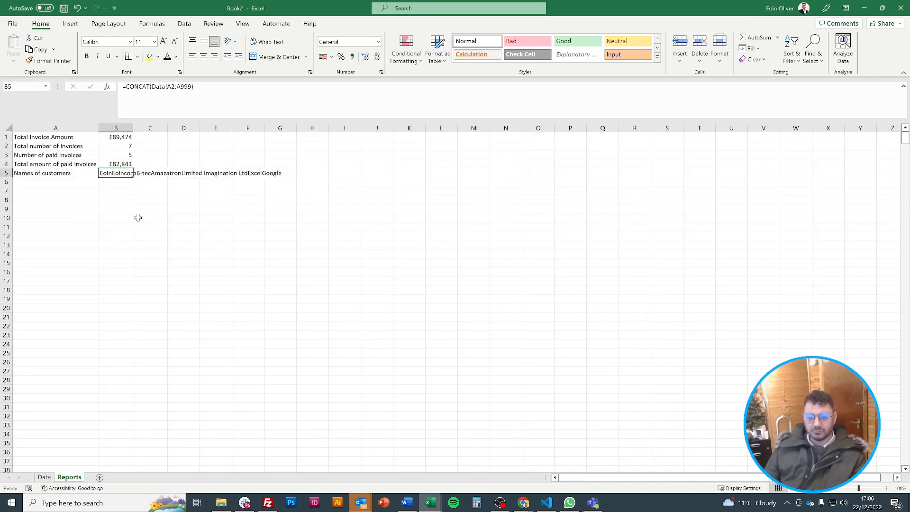
left_click(112, 182)
type("=TE")
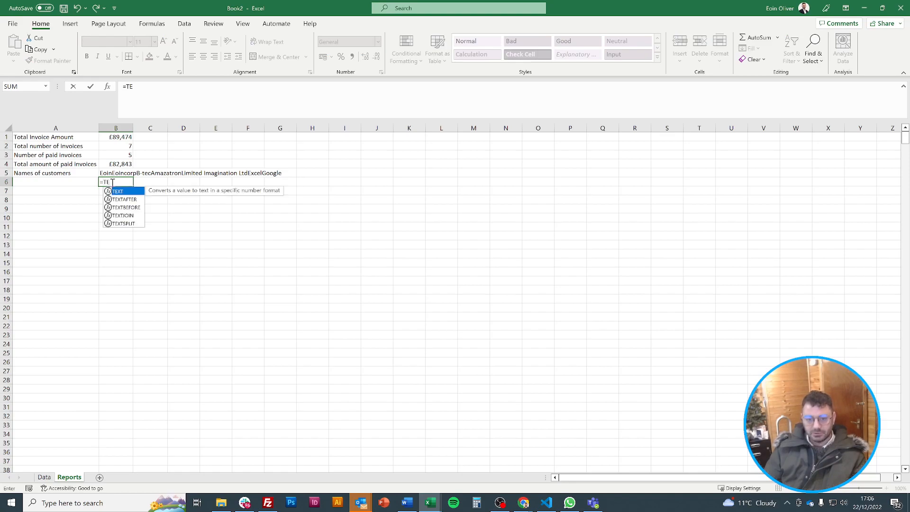
type("XTJOIN")
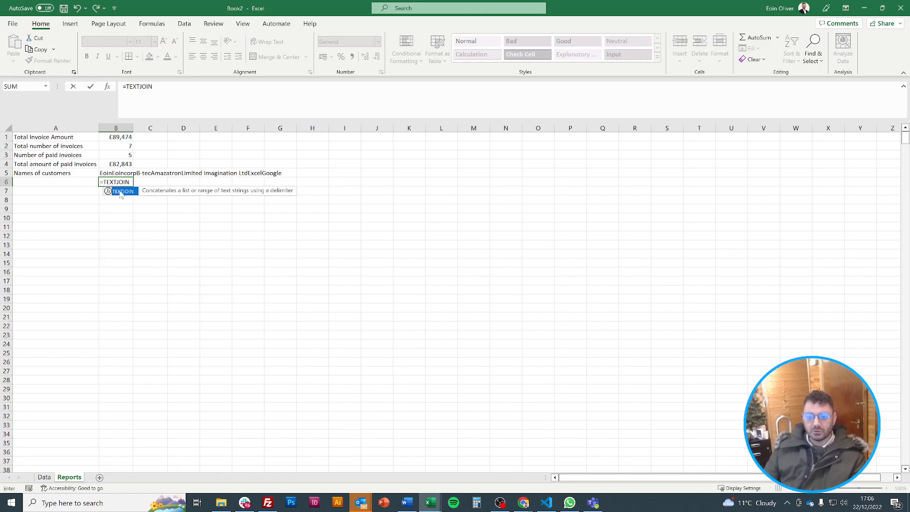
type("(")
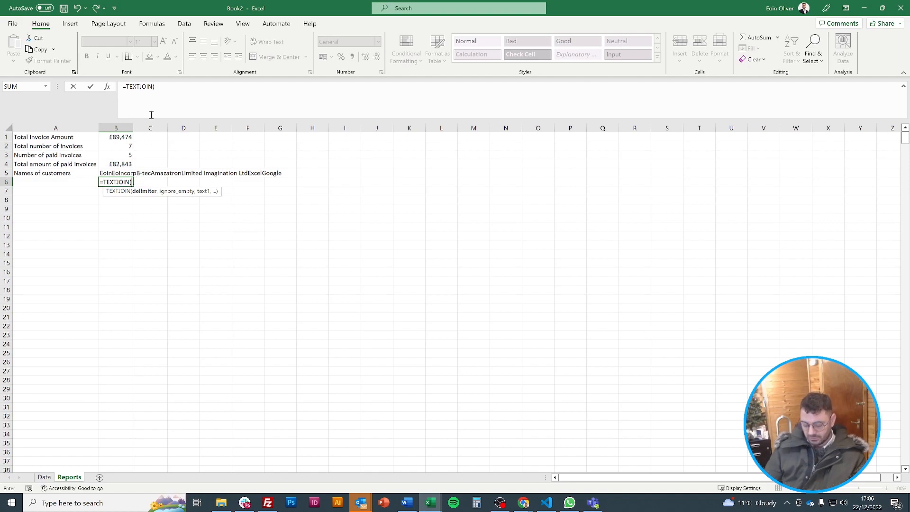
type(",")
key("BackSpace")
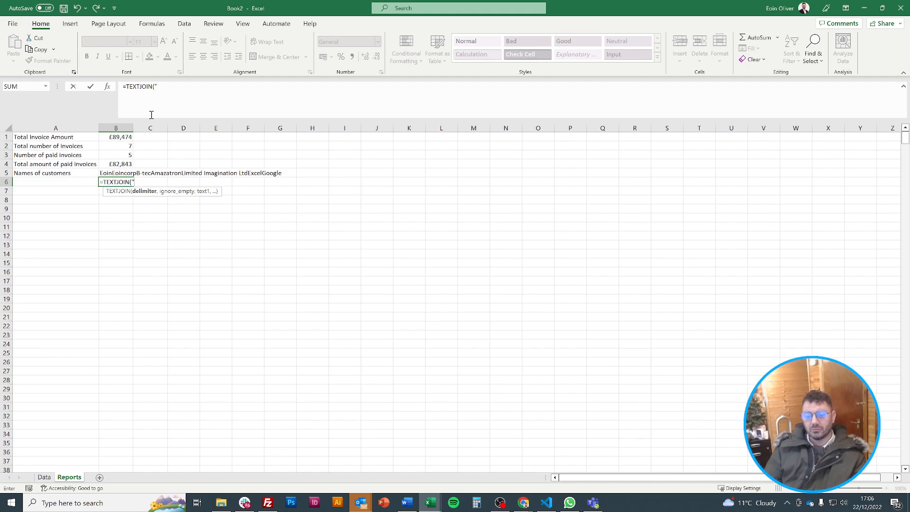
type("\", \",")
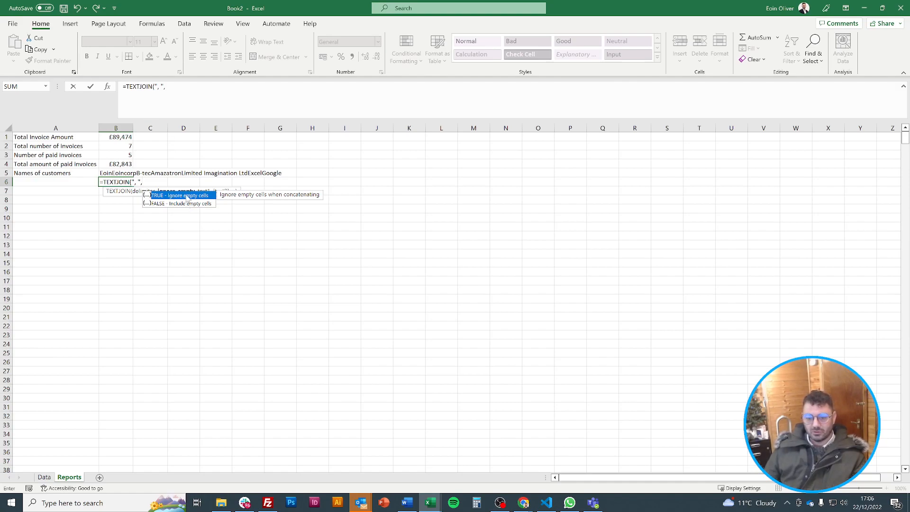
Complete the TEXTJOIN formula in B6 with TRUE for ignoring empty cells and the customer range Data!A2:A10.
double_click(188, 196)
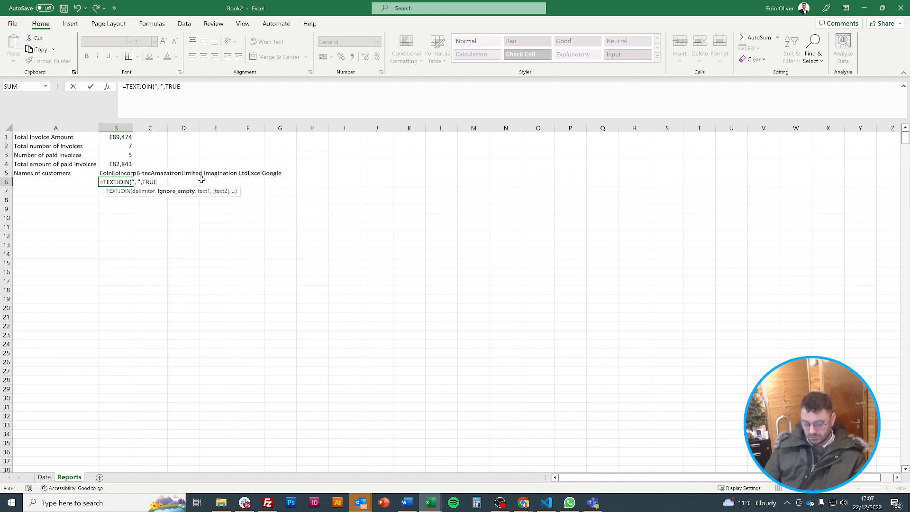
type(",")
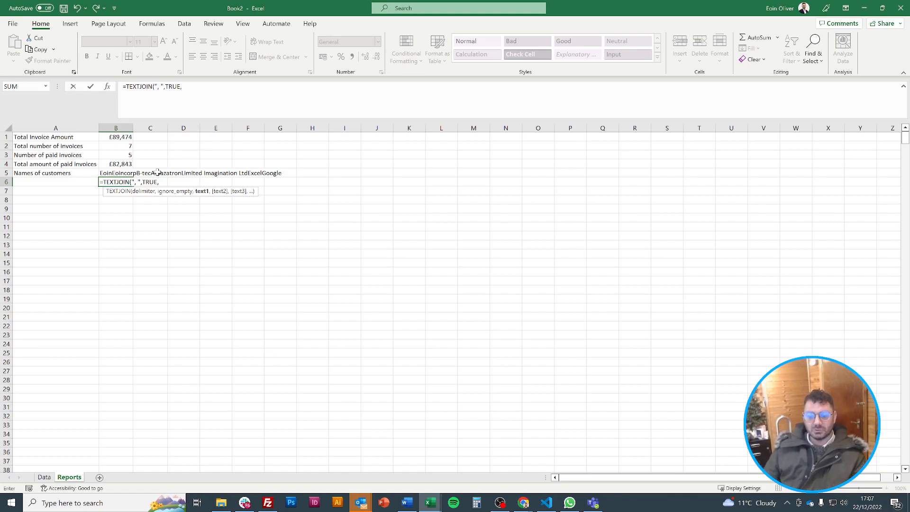
left_click(44, 477)
left_click_drag(45, 147, 46, 216)
key("Return")
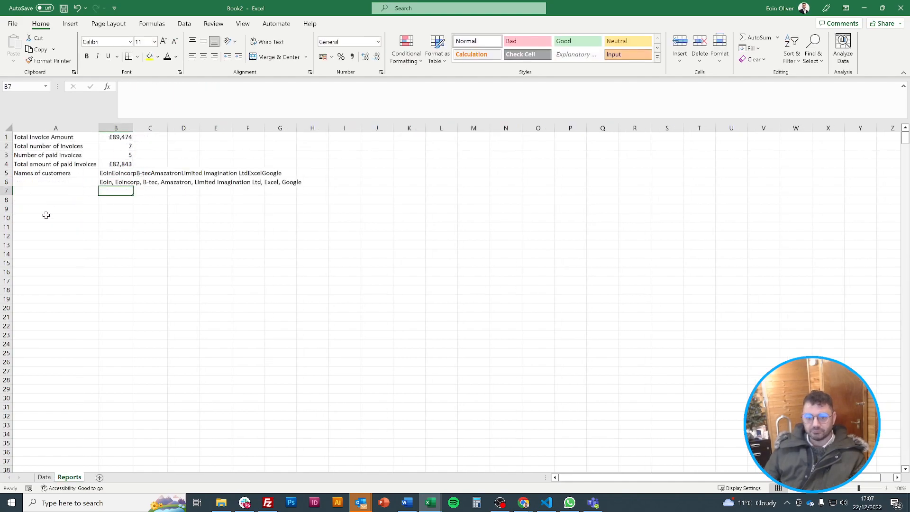
Review the delimiter, ignore-empty and range arguments of the TEXTJOIN formula in B6 without changing them.
left_click(107, 184)
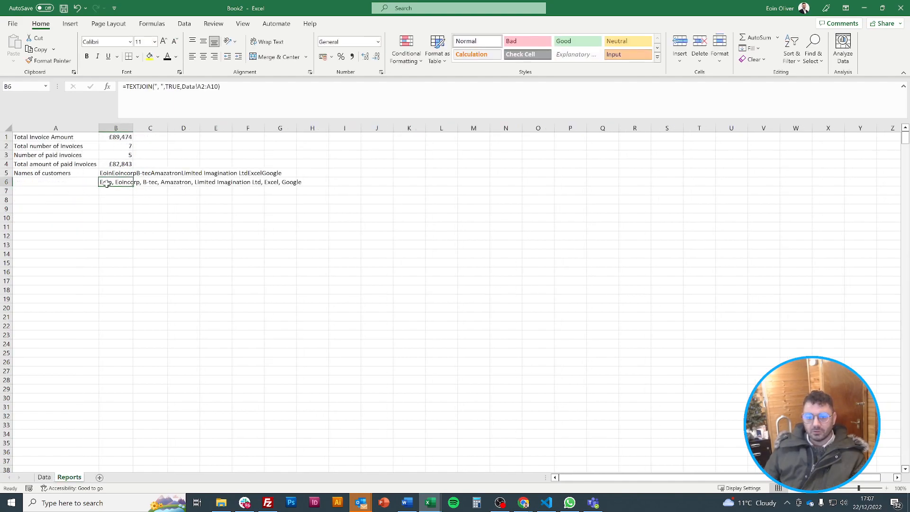
left_click(240, 87)
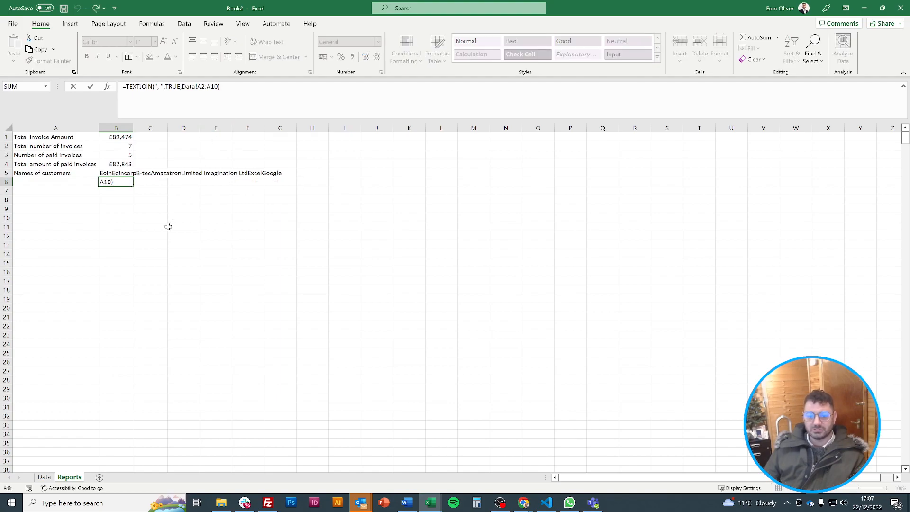
key("Return")
key("Up")
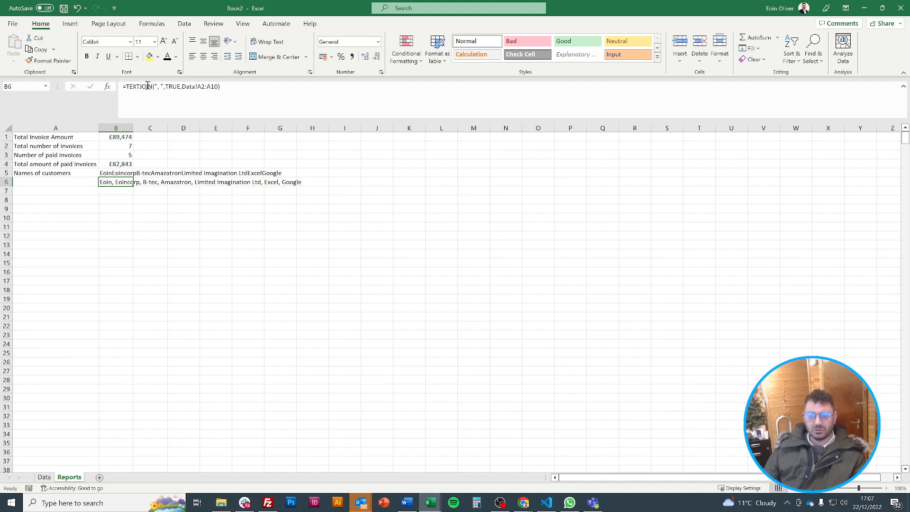
left_click_drag(198, 89, 215, 90)
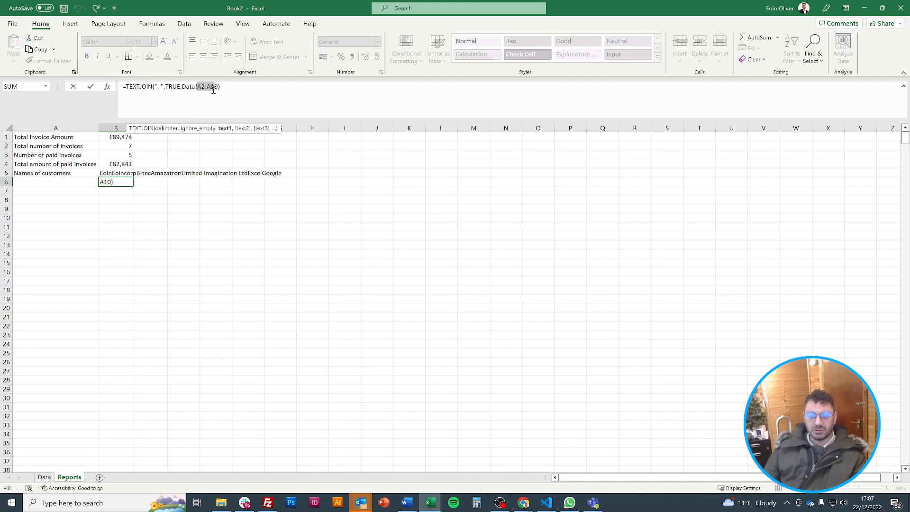
left_click(239, 85)
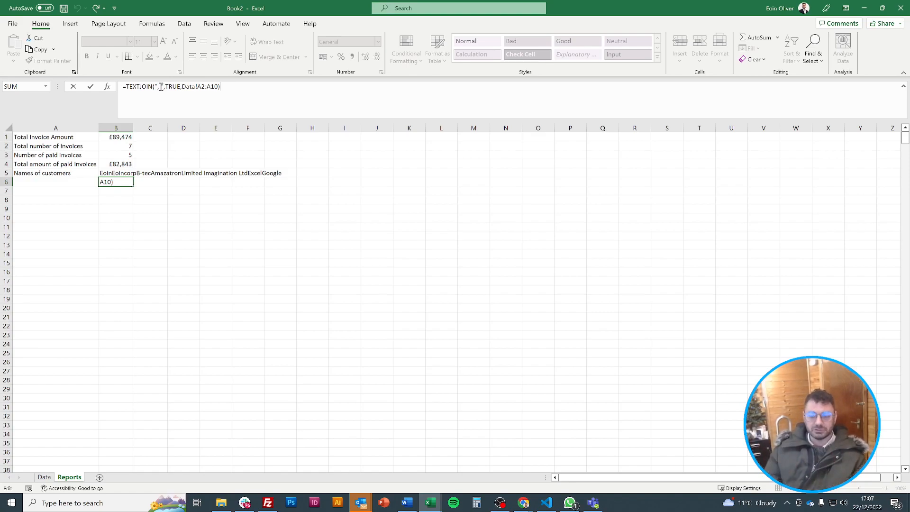
left_click(161, 87)
type(",")
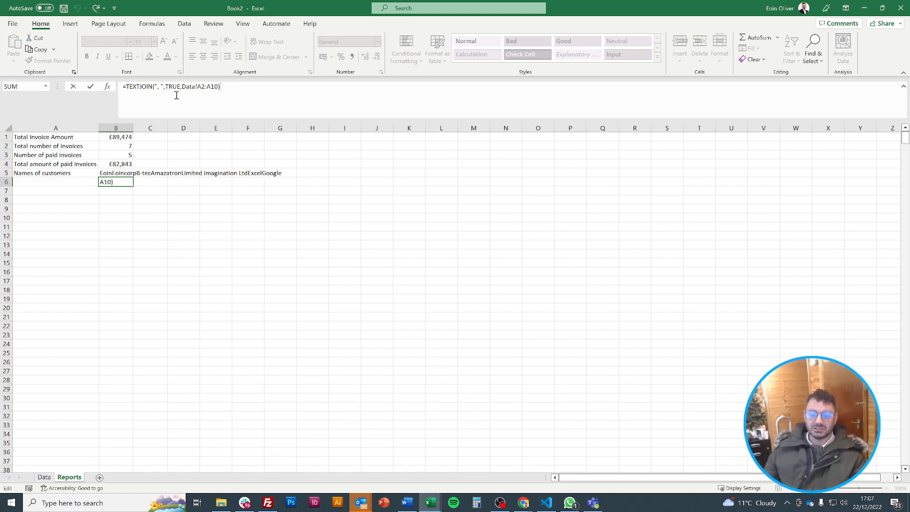
left_click(173, 86)
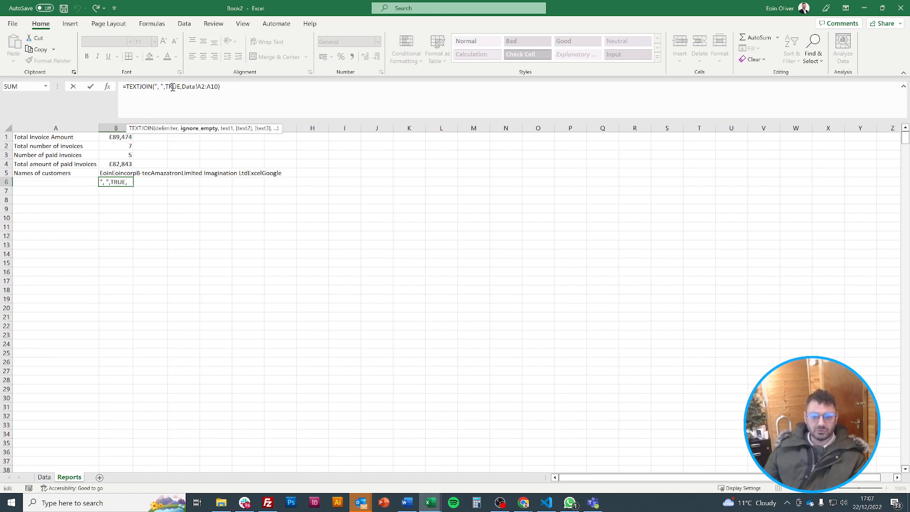
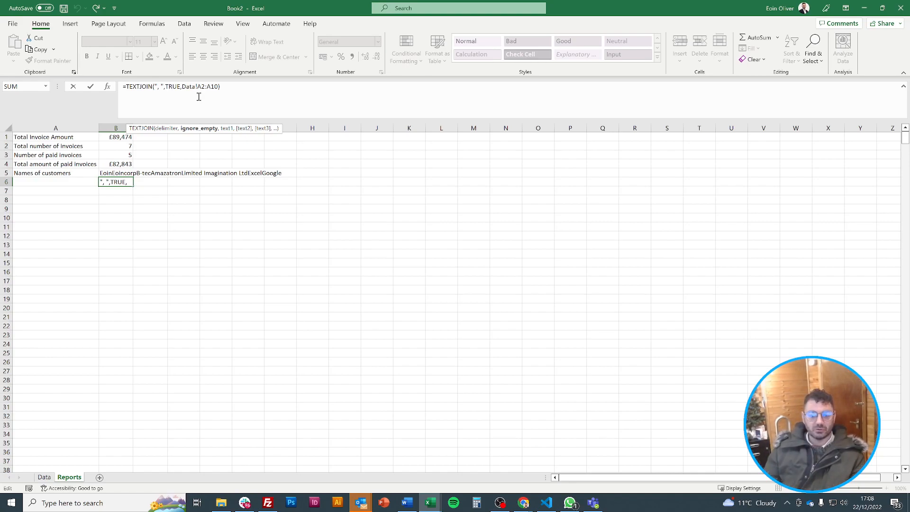
key("Return")
Compare the TEXTJOIN formula in B6 with the CONCAT formula in B5.
key("Down")
key("Down")
key("Up")
key("Up")
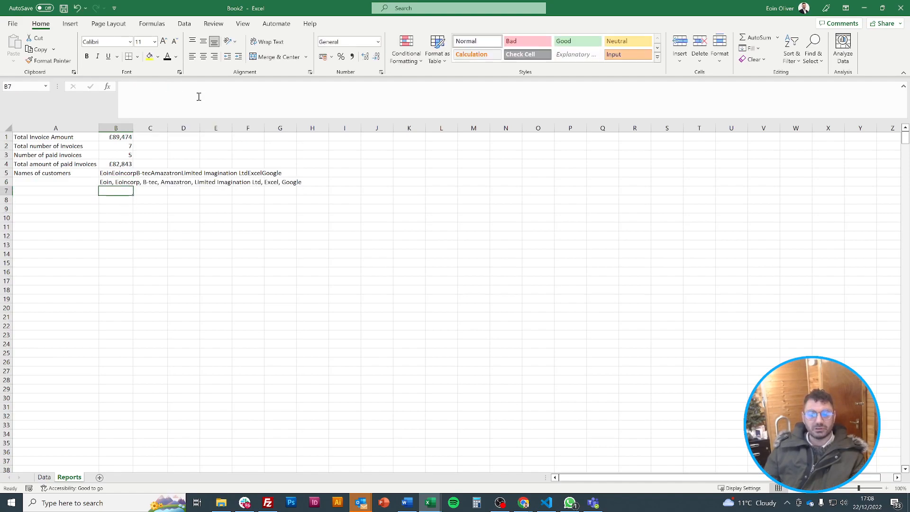
key("Up")
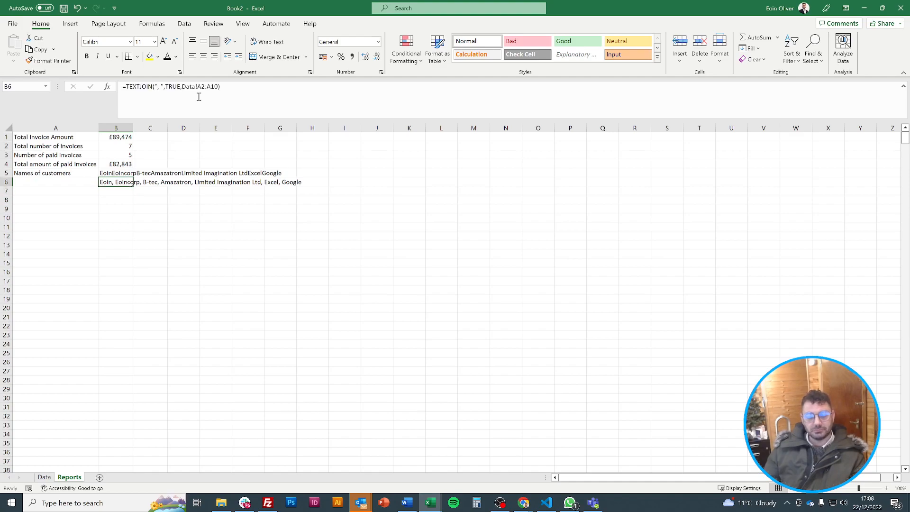
key("Down")
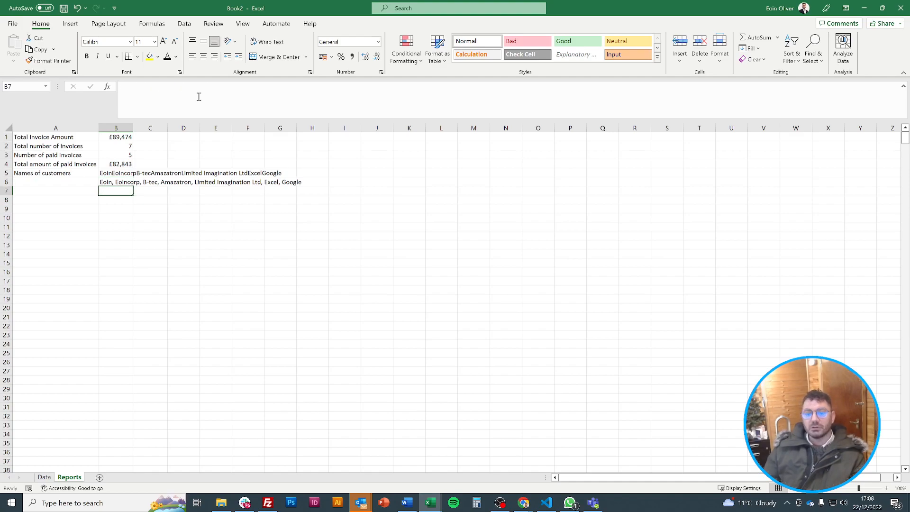
key("Up")
key("Up")
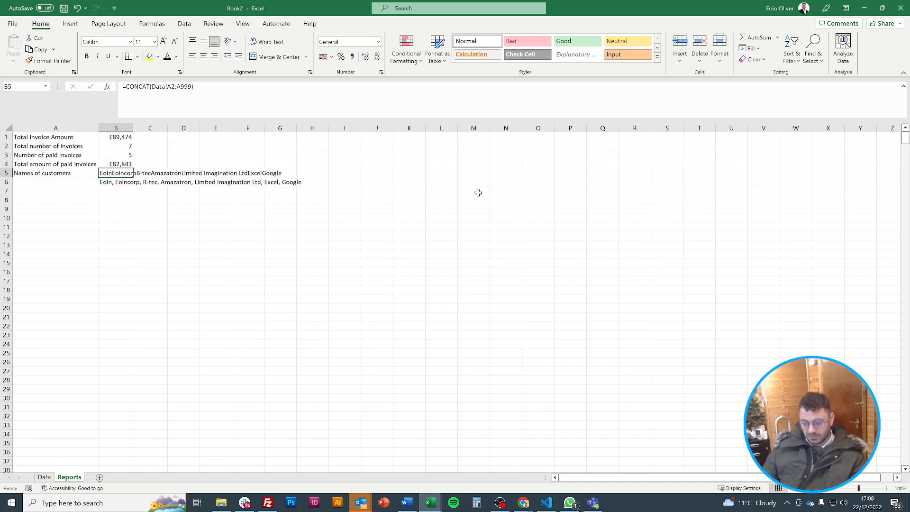
Switch to 2022-12-21--Bulk-uploads-of-pictures.csv and trace the Posts formula in B2 to cell E2 of the With Formulas sheet.
mouse_move(431, 503)
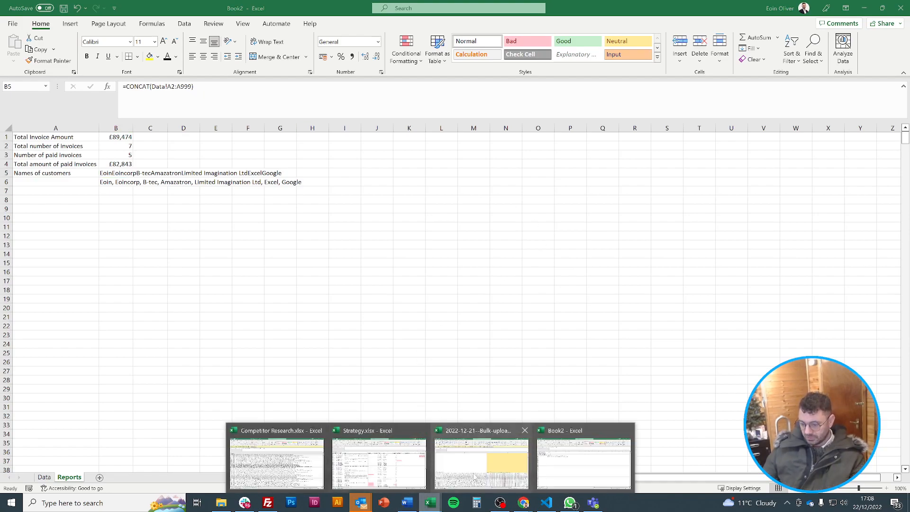
left_click(482, 462)
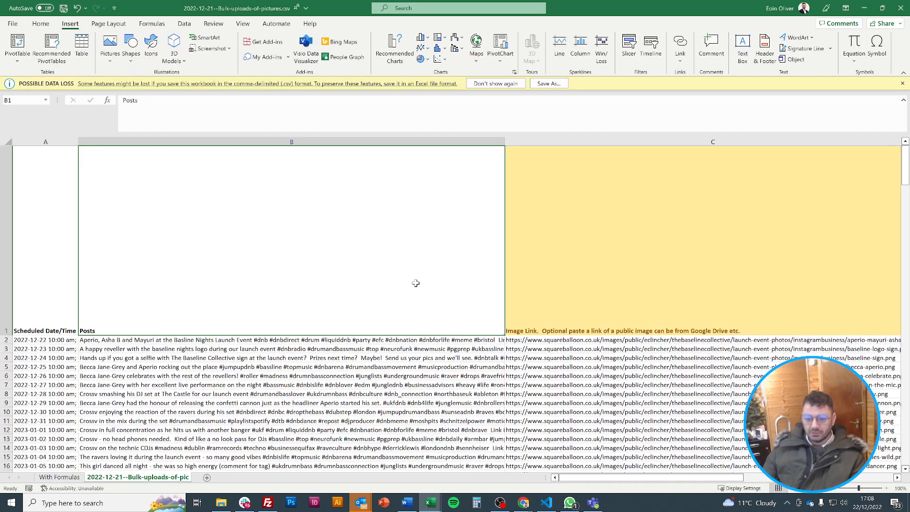
left_click(376, 340)
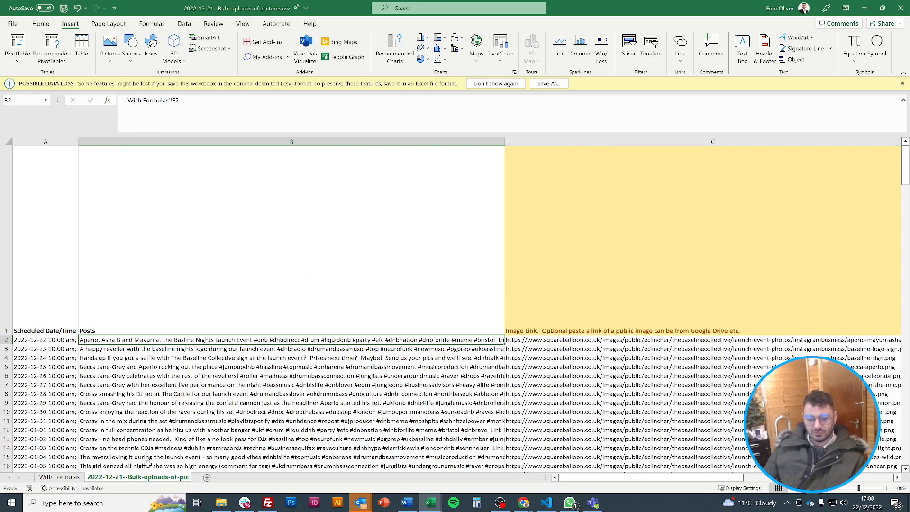
left_click(57, 479)
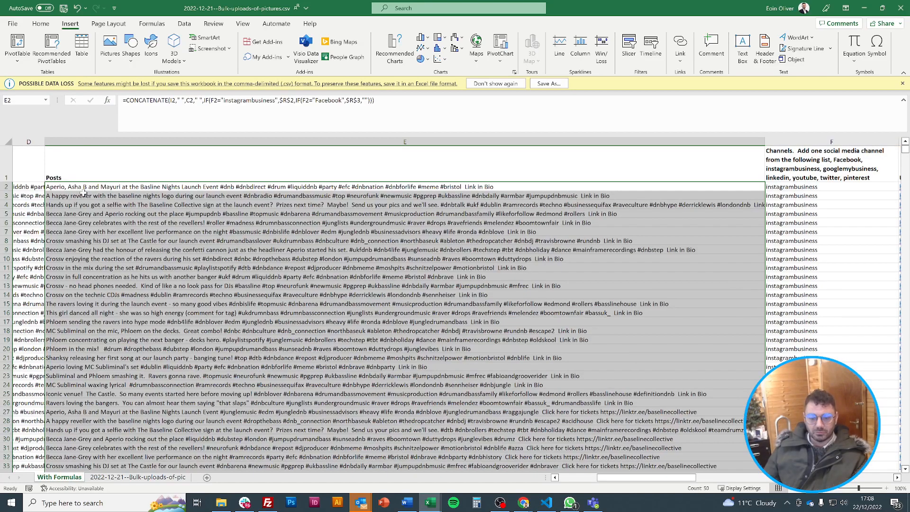
left_click(116, 187)
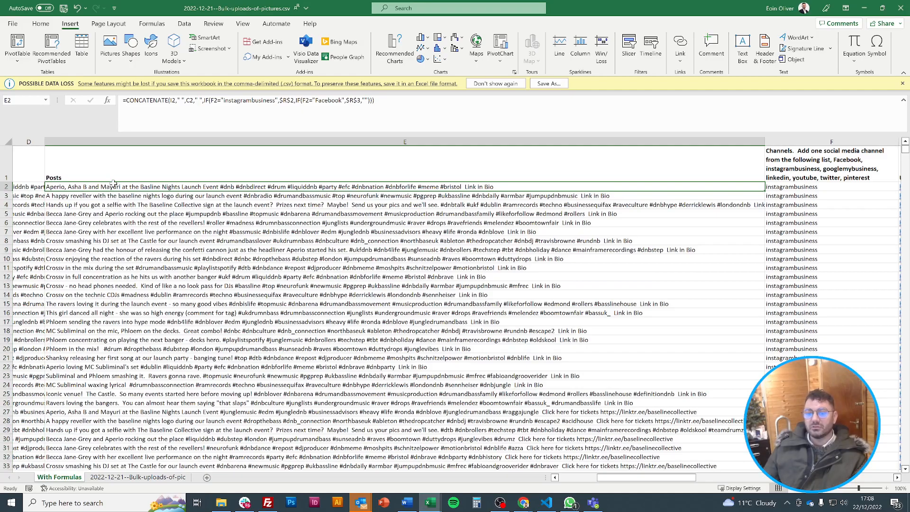
Examine the CONCATENATE arguments in E2: the content in I2, the space separators, the hashtags in C2 and the nested IF.
left_click(177, 101)
scroll(679, 191, "right", 6)
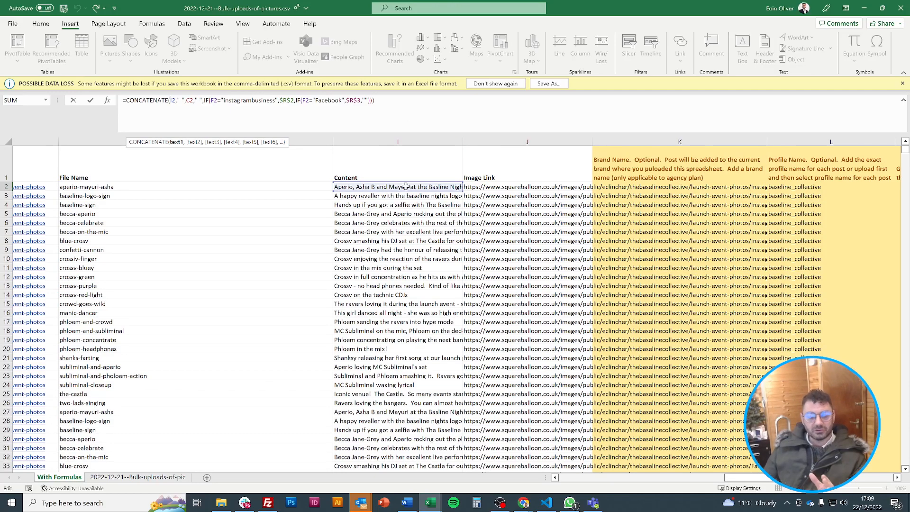
scroll(406, 186, "left", 6)
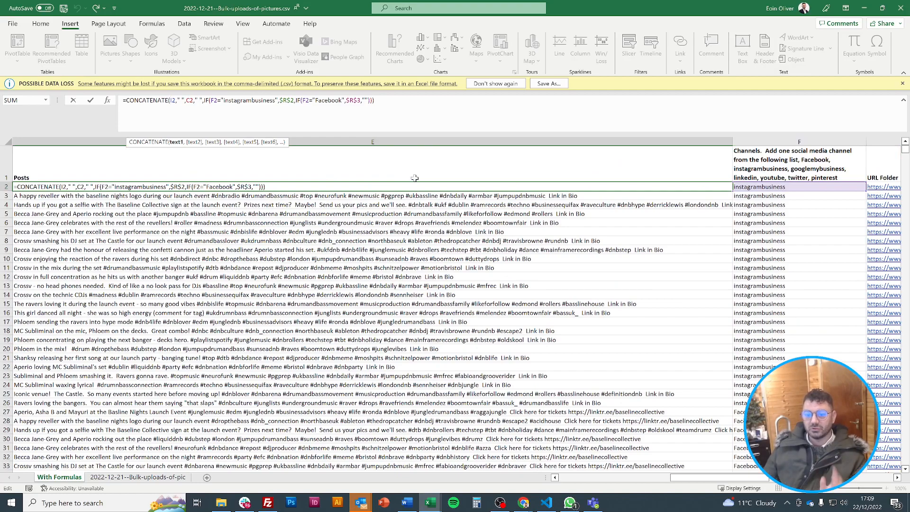
left_click(185, 101)
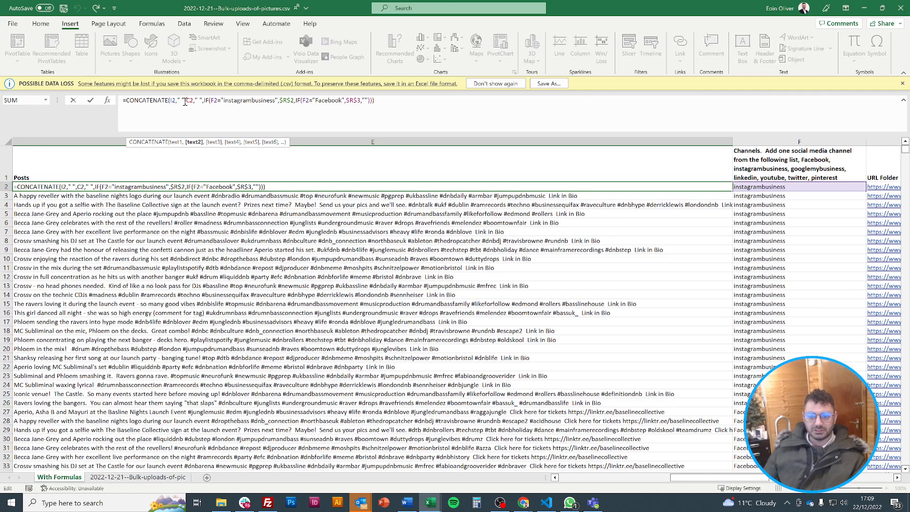
left_click(213, 143)
scroll(326, 199, "left", 5)
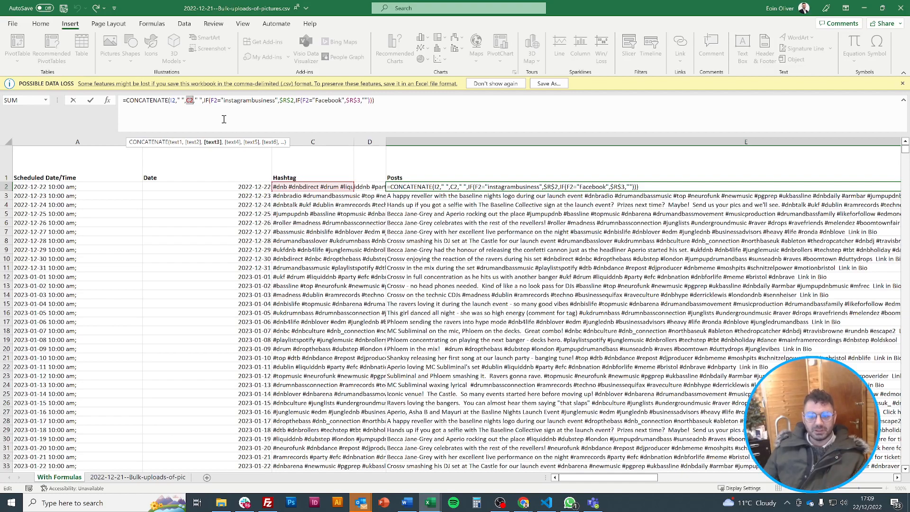
left_click(232, 142)
left_click(248, 142)
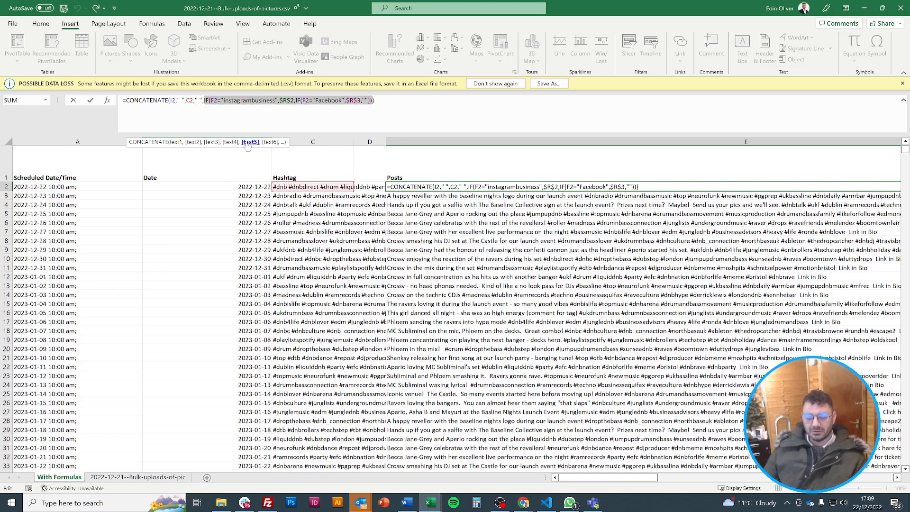
Trace the nested IF argument of the E2 formula to the channel in F2 and the call-to-action texts in R2 and R3.
scroll(770, 170, "right", 5)
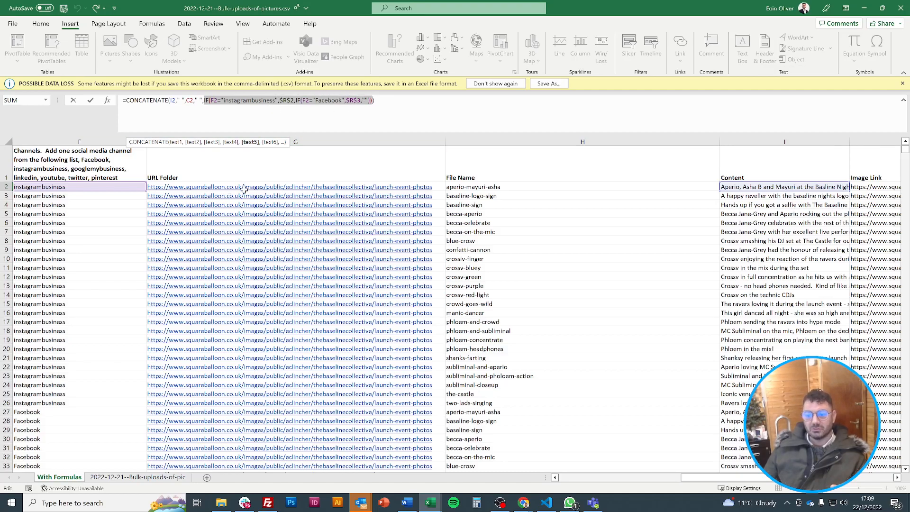
scroll(245, 191, "right", 3)
scroll(245, 191, "right", 6)
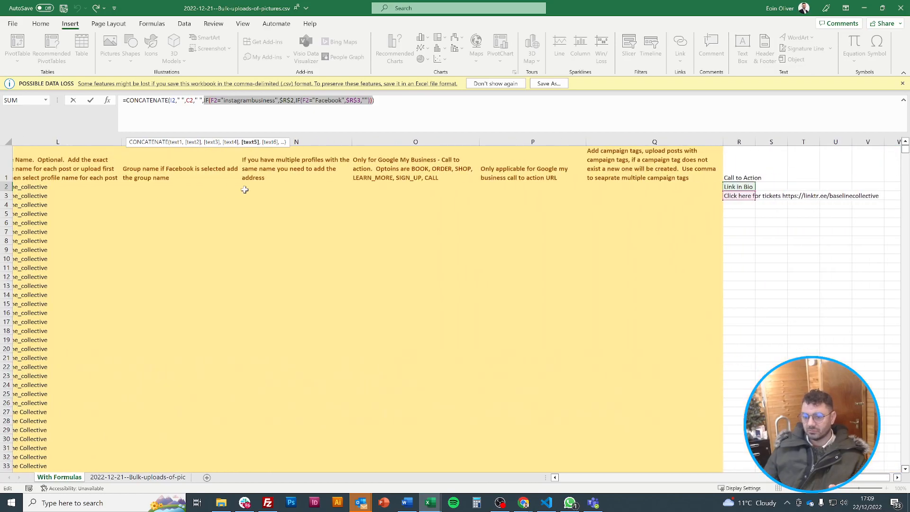
scroll(245, 191, "right", 3)
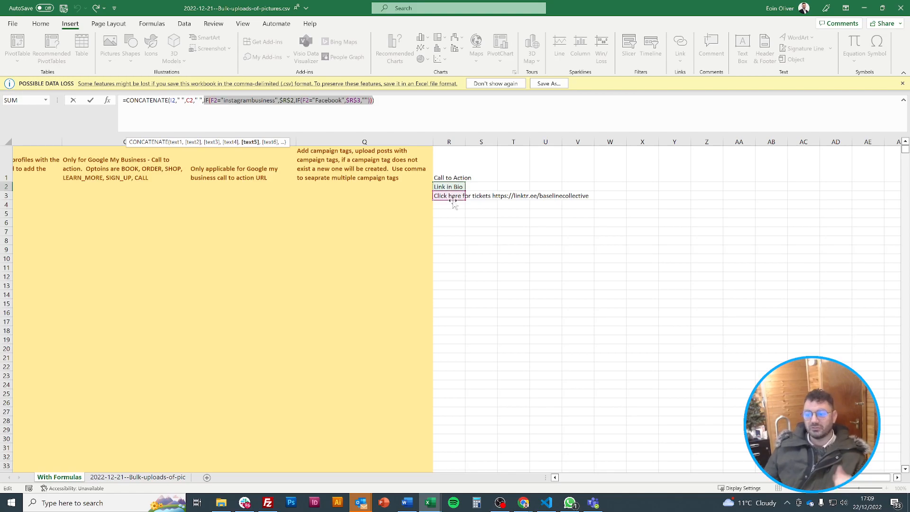
scroll(515, 238, "left", 10)
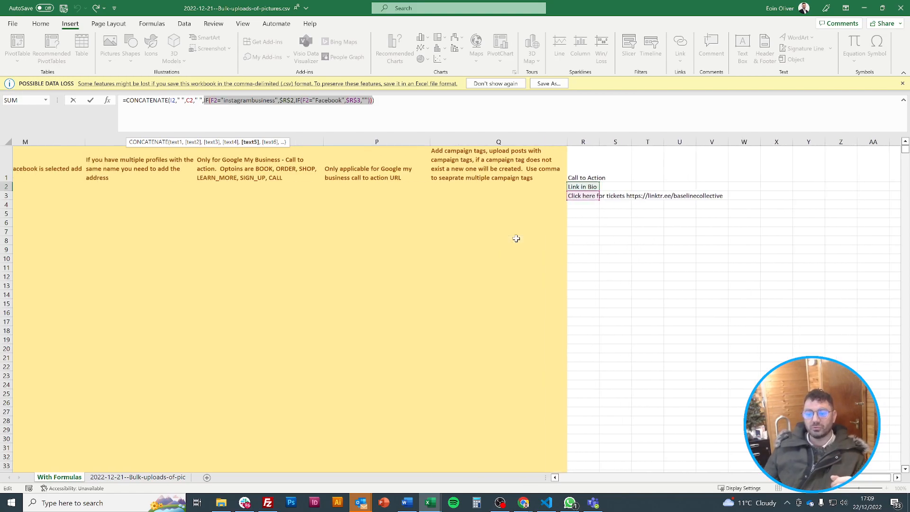
scroll(520, 238, "left", 6)
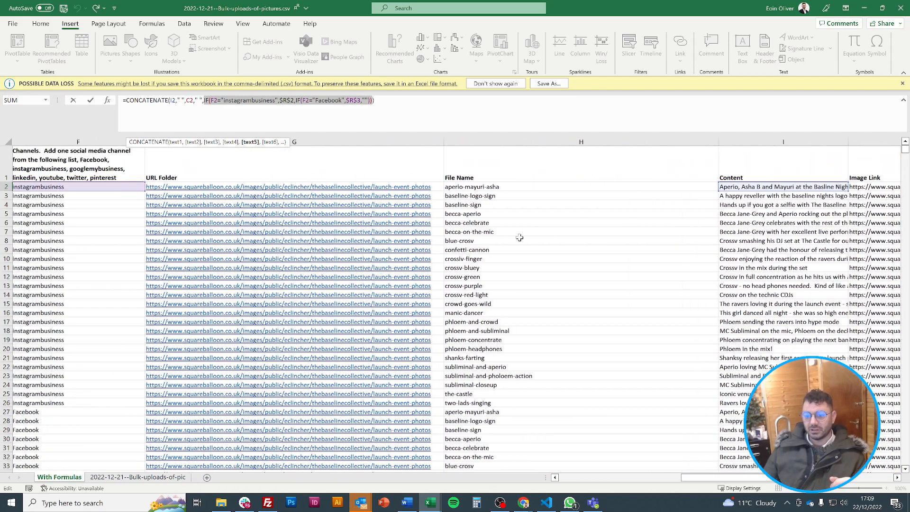
Leave the E2 formula unchanged and inspect the external reference behind the hashtags in C2.
key("ctrl+Return")
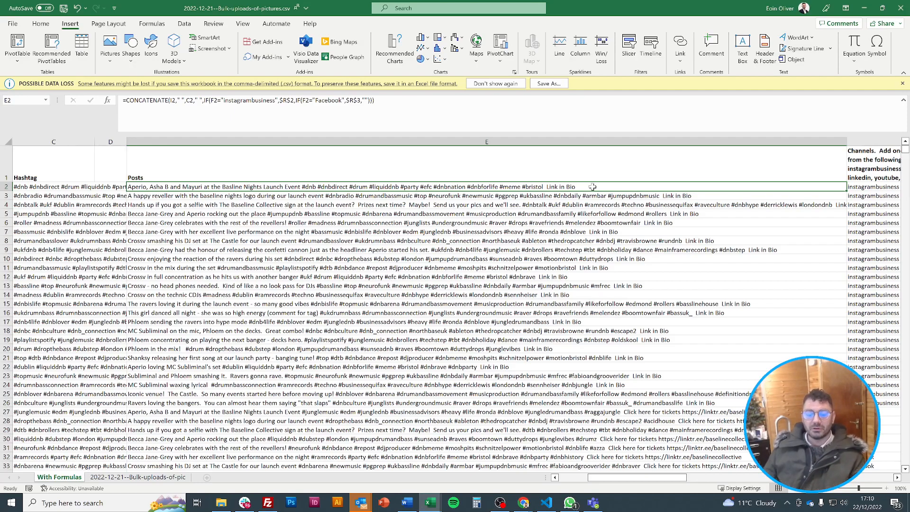
scroll(150, 223, "left", 2)
left_click(121, 189)
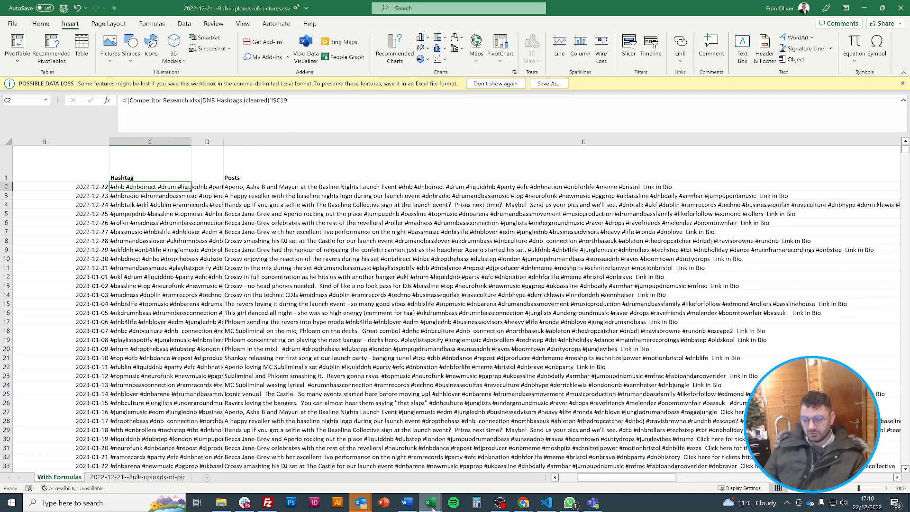
Switch to the Book2 workbook and add a Date header in D1 of the Data sheet.
mouse_move(431, 503)
left_click(583, 458)
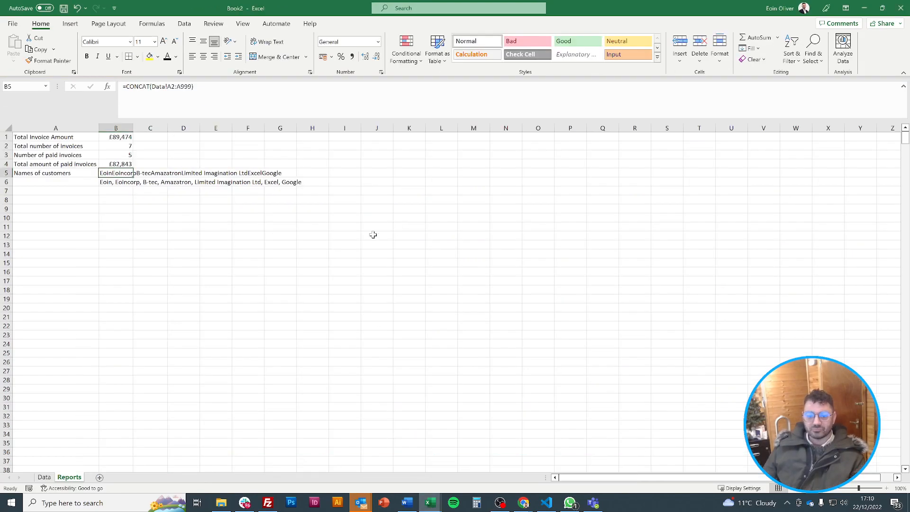
left_click(43, 476)
left_click(192, 137)
type("Date")
key("Return")
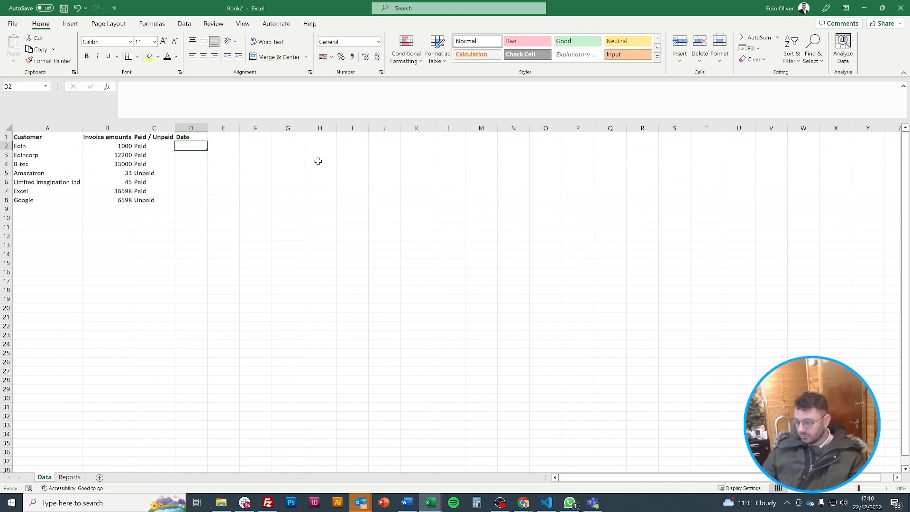
Enter 22/12/2022 in D2 and fill consecutive dates down to D33.
type("22/12/2022")
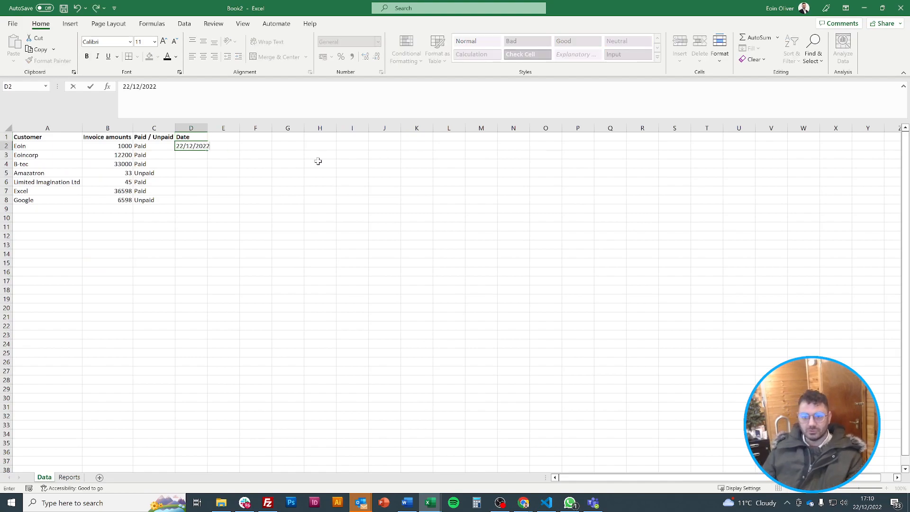
key("Return")
key("Up")
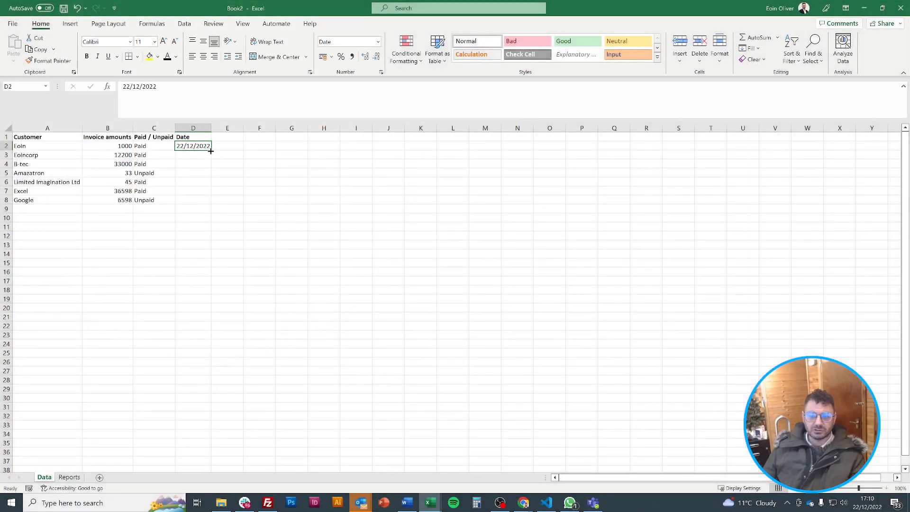
left_click_drag(211, 150, 197, 434)
Enter the numbers 1 to 5 in E2:E6 and fill column E from E2 to E33 as a series ending at 32.
left_click(226, 146)
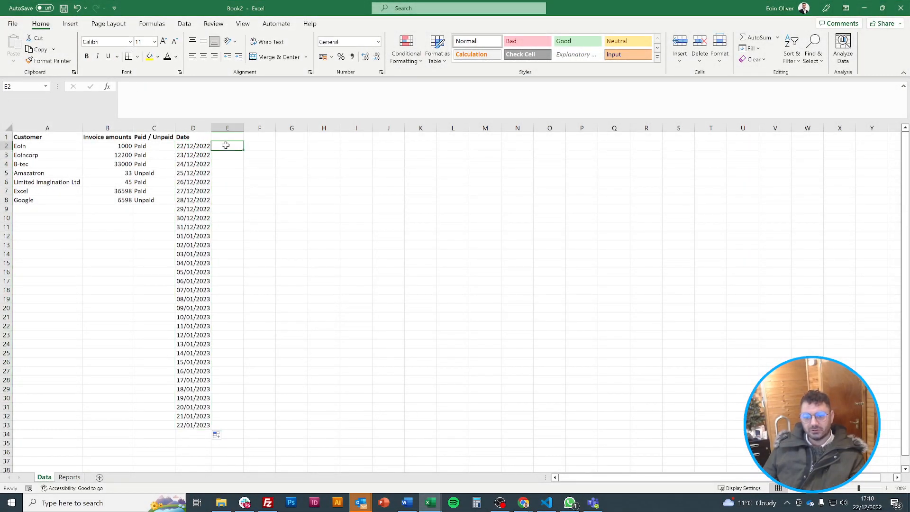
type("1")
key("Return")
type("2")
key("Return")
type("3")
key("Return")
type("4")
key("Return")
type("5")
key("Return")
left_click(226, 146)
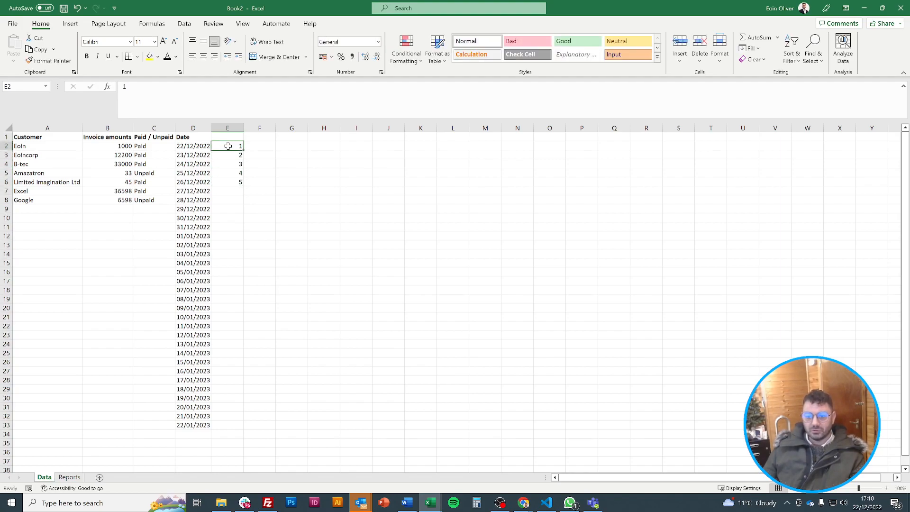
left_click_drag(244, 150, 241, 429)
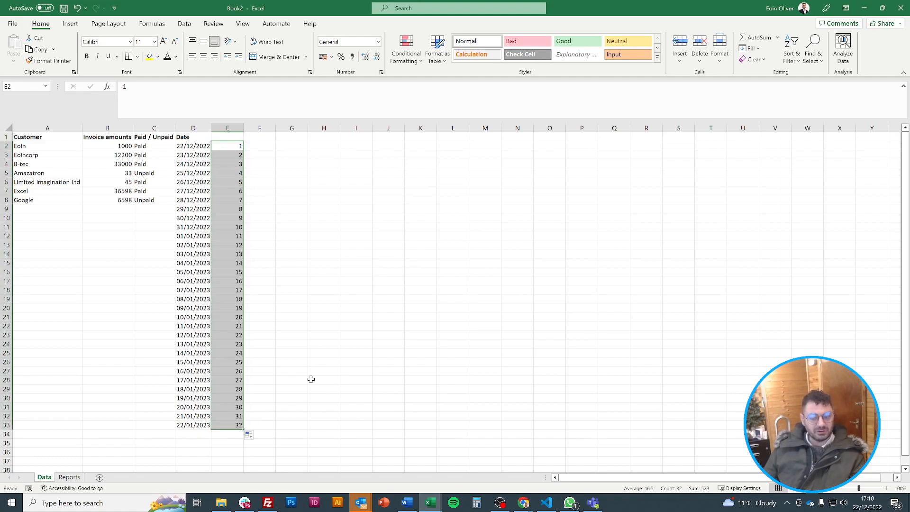
Enter Monday in F2, fill the weekday names down to F33 and fit column F to its contents.
left_click(263, 149)
type("Monday")
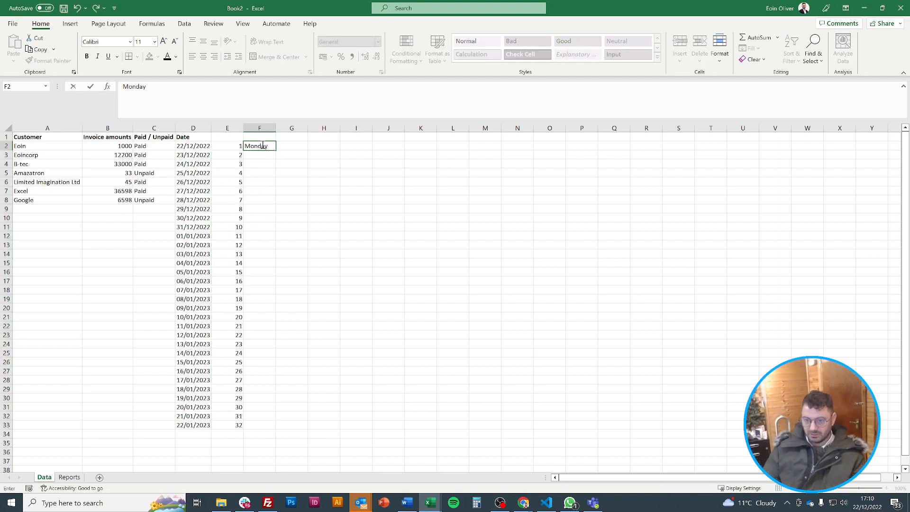
key("Return")
left_click(263, 147)
left_click_drag(279, 151, 260, 431)
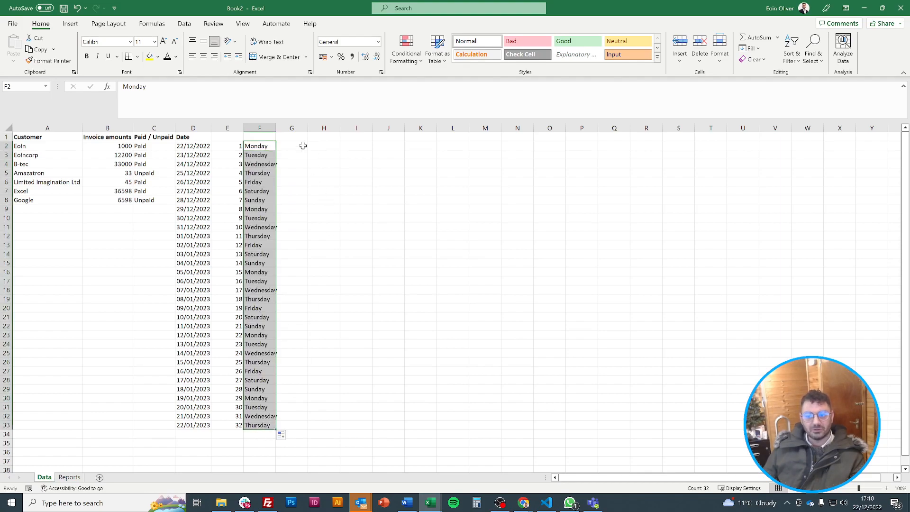
double_click(276, 128)
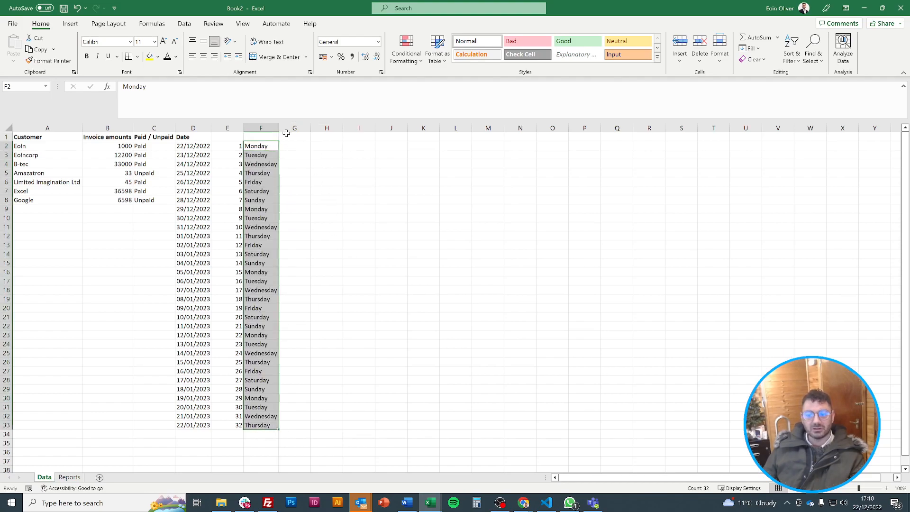
Enter the formula =B2+20% in G2 and apply the pound accounting format to the cell.
left_click(302, 144)
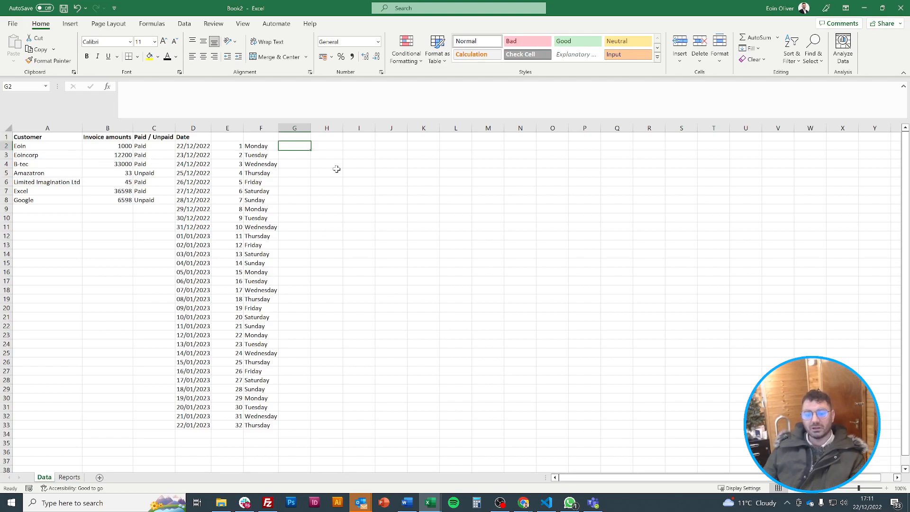
type("=")
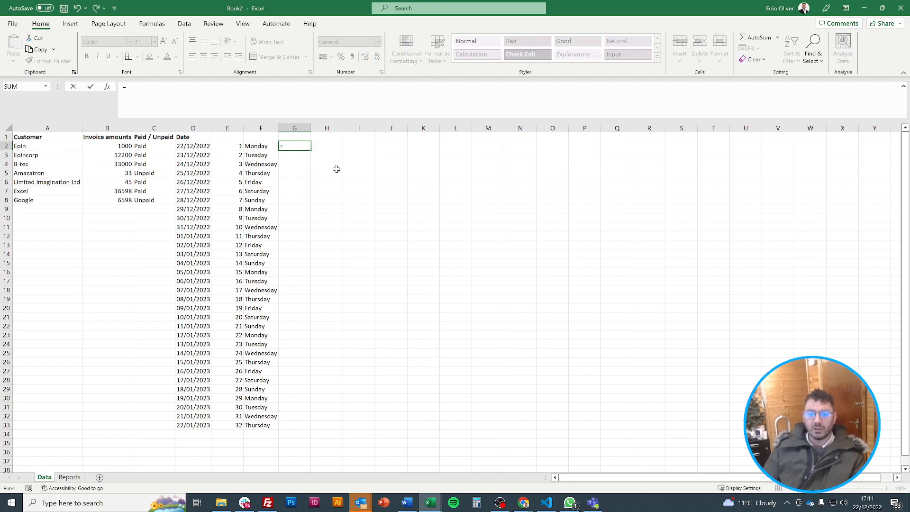
key("Left")
key("Left")
key("Left")
key("Left")
key("Left")
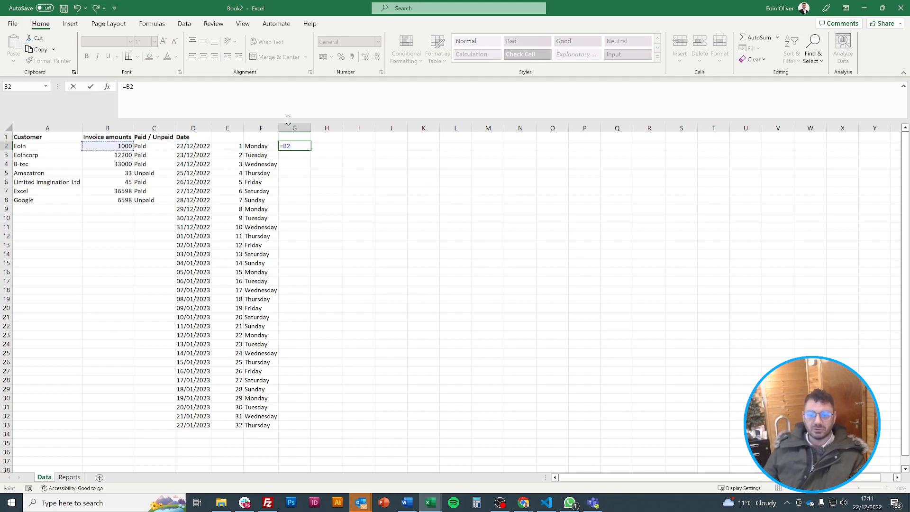
left_click(189, 88)
type("+20%")
key("Return")
key("Up")
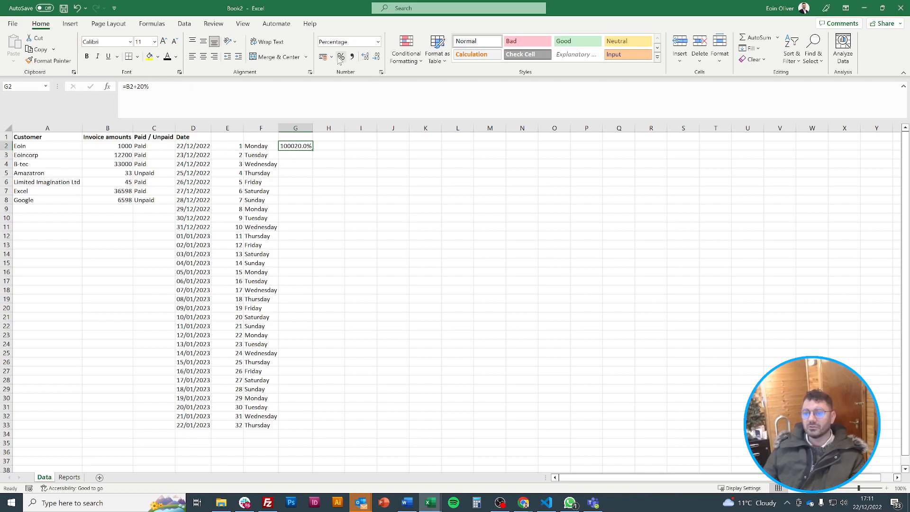
left_click(323, 57)
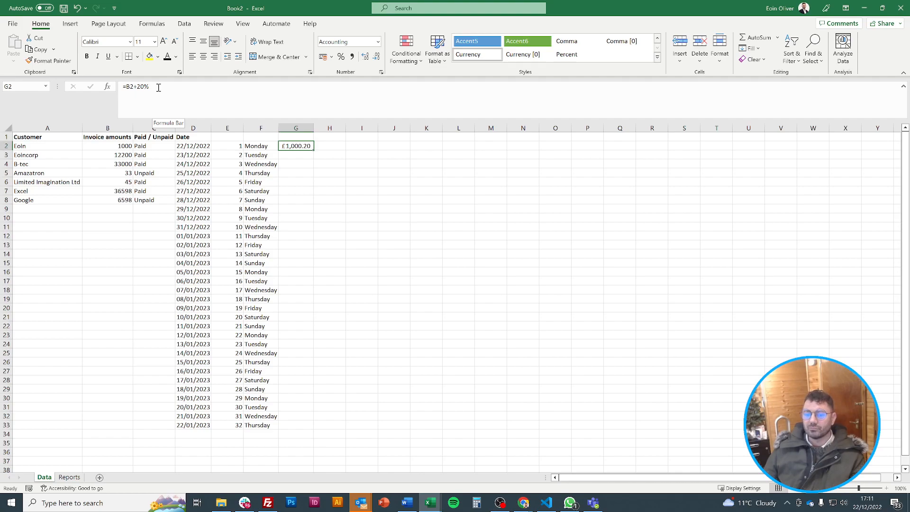
Correct the formula in G2 to =B2+(B2*20%) so that 20% of the invoice amount is added.
left_click(137, 89)
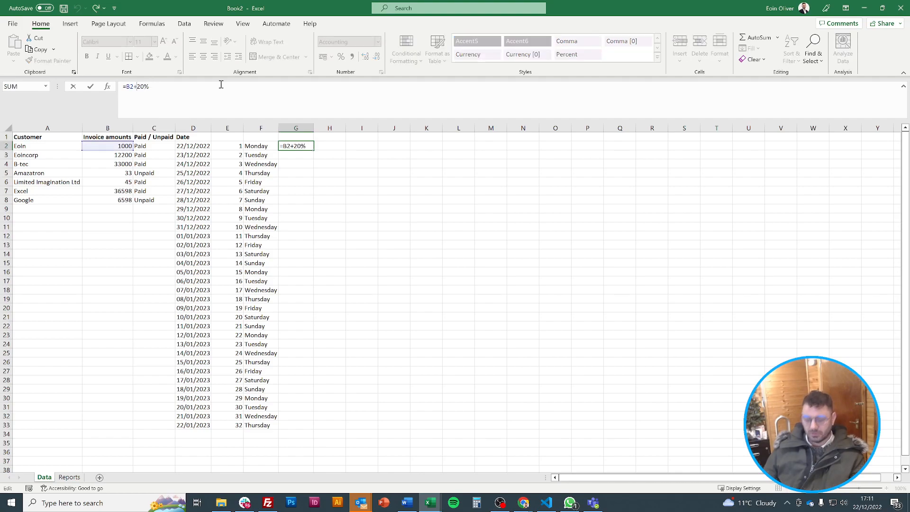
type("(B2*")
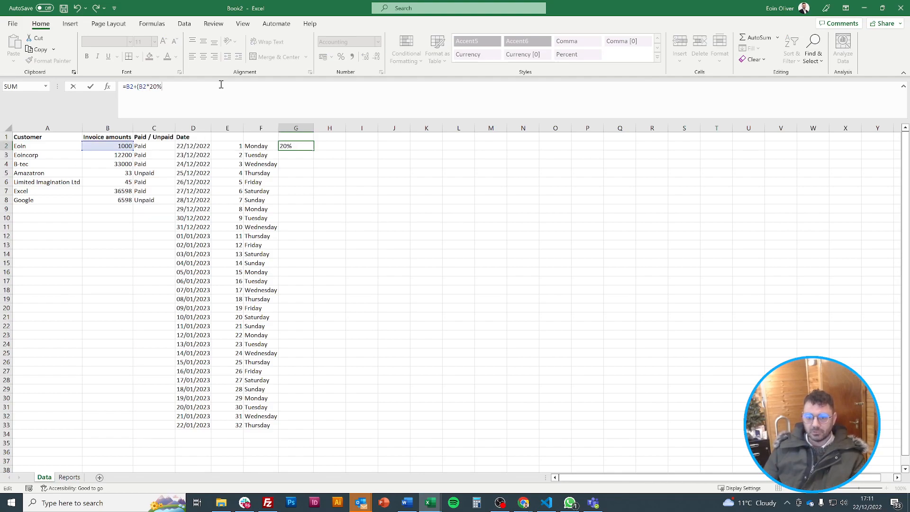
key("Return")
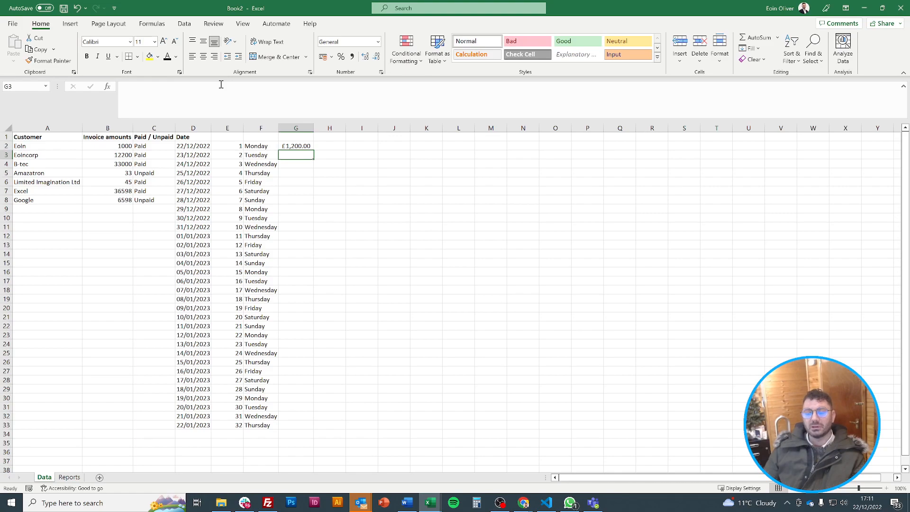
Fill the G2 formula down to G33 and fit column G to its contents.
key("Up")
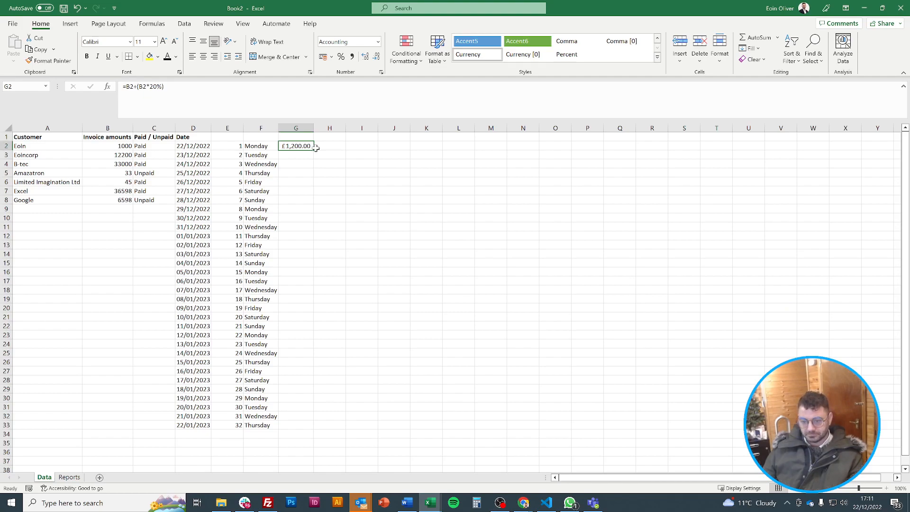
left_click_drag(314, 152, 305, 427)
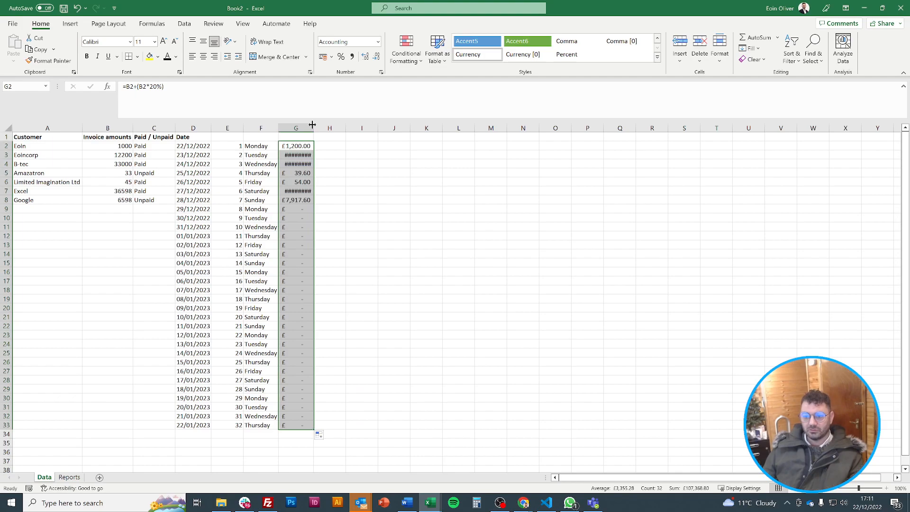
left_click(303, 164)
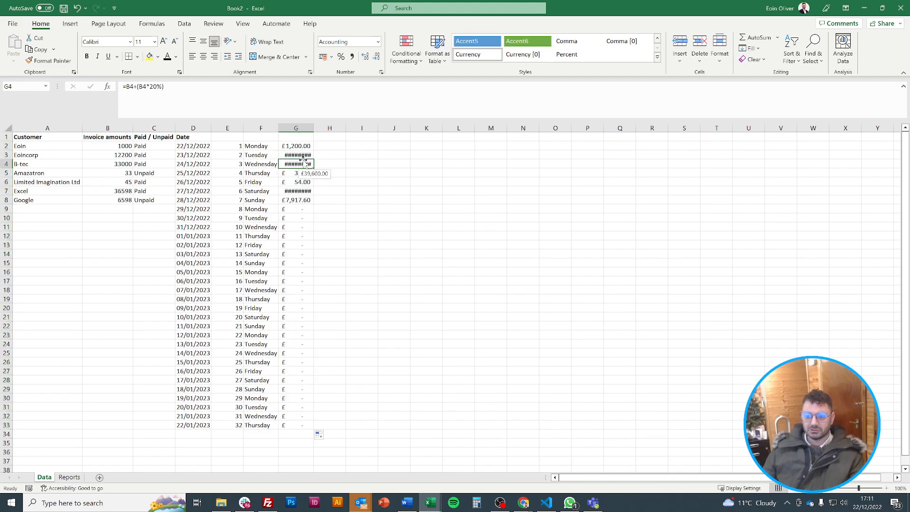
double_click(314, 129)
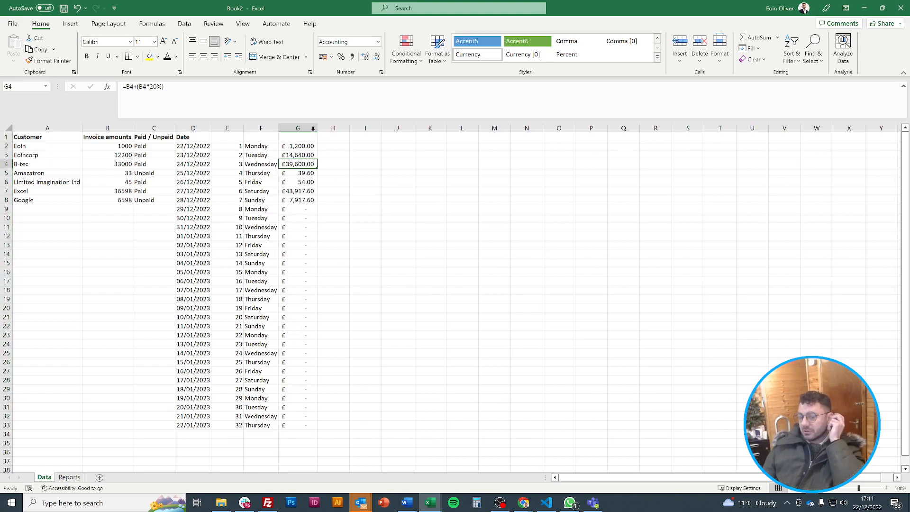
left_click(307, 147)
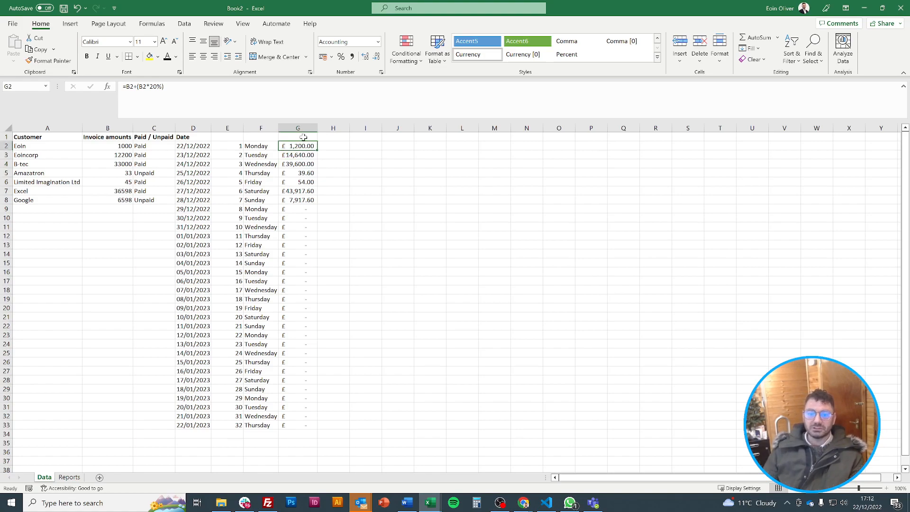
Step through the filled cells from G2 to G8 and examine how each formula references its own row.
key("Down")
key("Down")
key("Down")
key("Down")
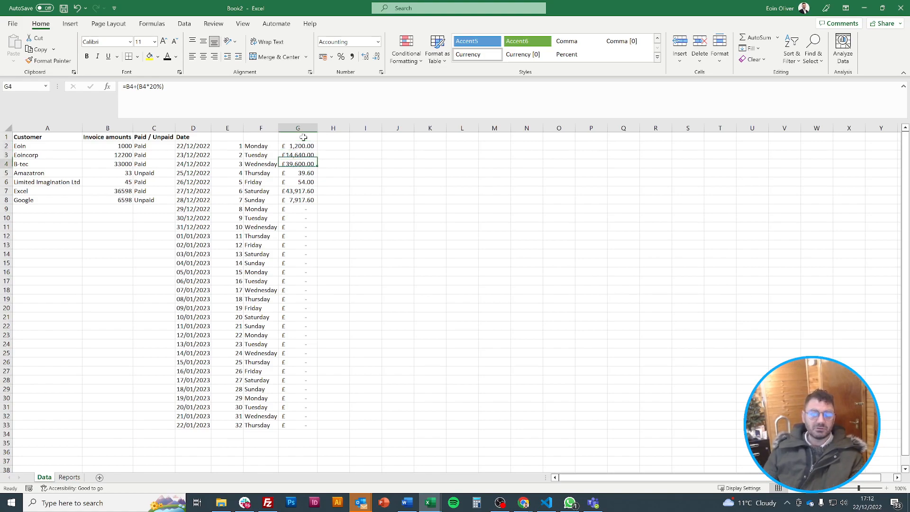
key("Down")
key("Down")
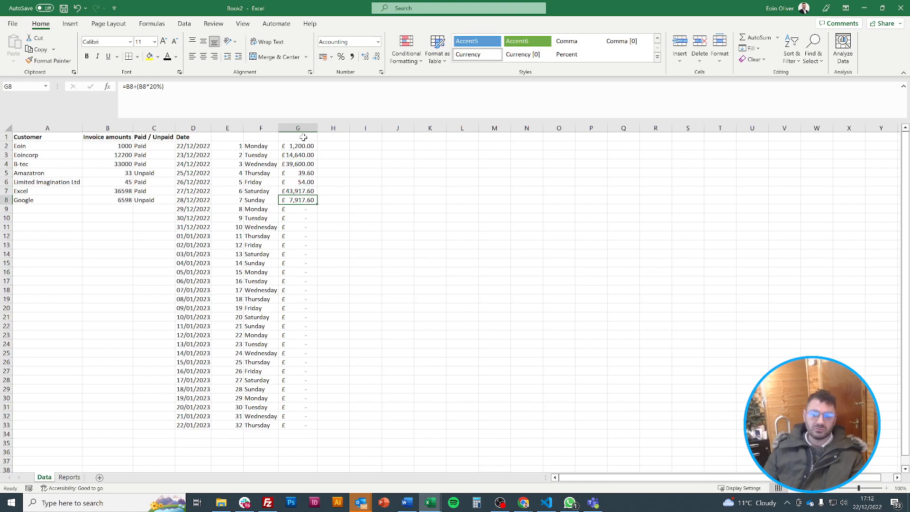
Enter the label "Percentage =" in F1 and 20% in G1, and fit column F to its contents.
key("Right")
key("Right")
key("Up")
key("Up")
key("Up")
key("Up")
key("Up")
key("Up")
key("Up")
key("Left")
key("Left")
key("Left")
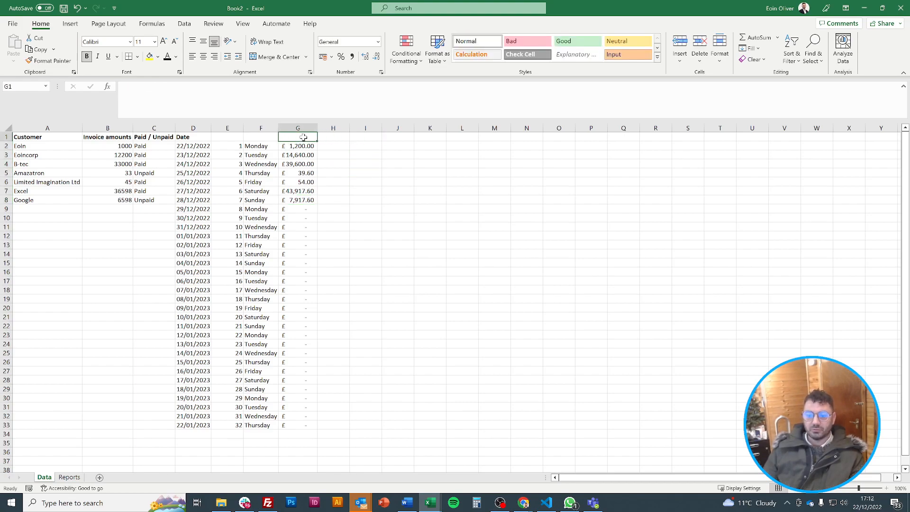
type("Percentage =")
key("Right")
type("20%")
key("Left")
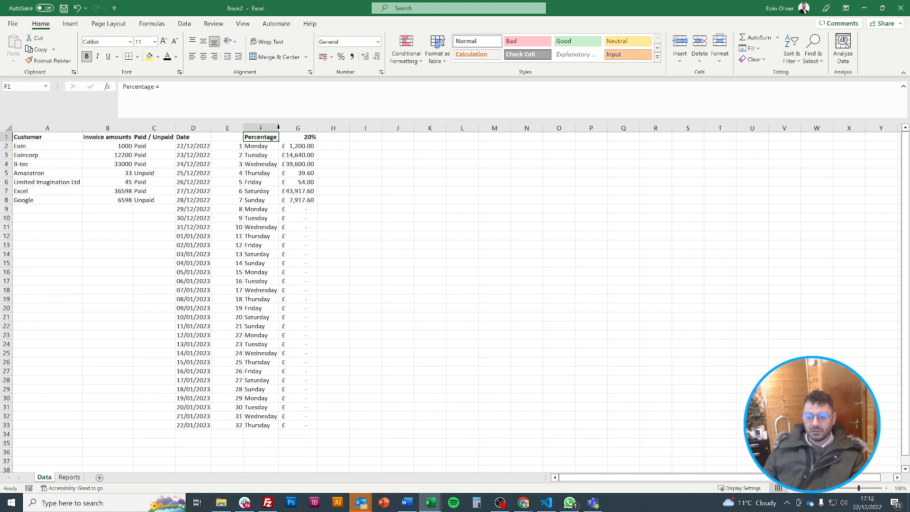
left_click(310, 146)
double_click(279, 128)
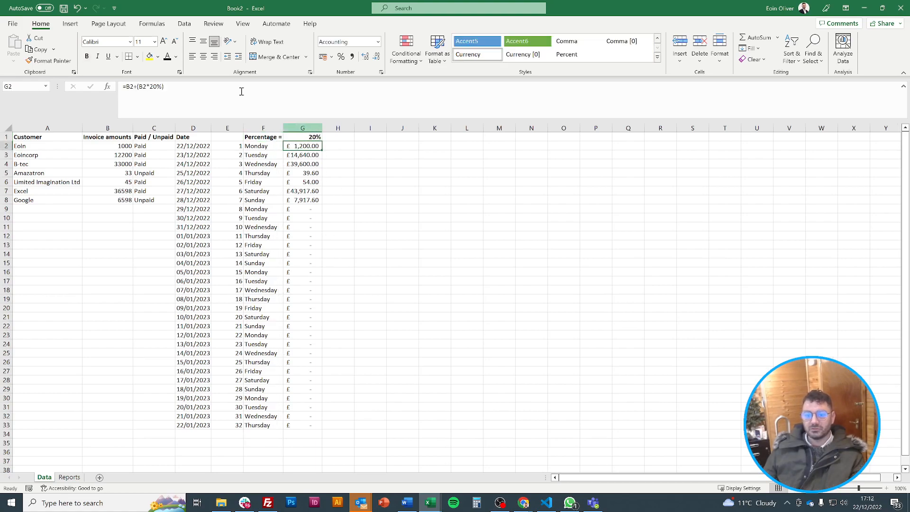
Replace the fixed percentage in the G2 formula with a reference to G1, giving =B2+(B2*G1).
left_click(152, 88)
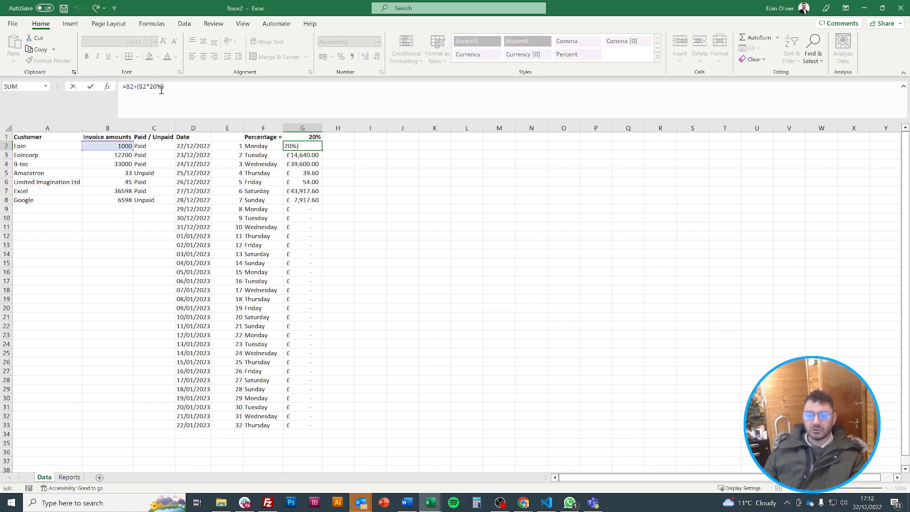
key("shift+Left")
key("shift+Left")
key("BackSpace")
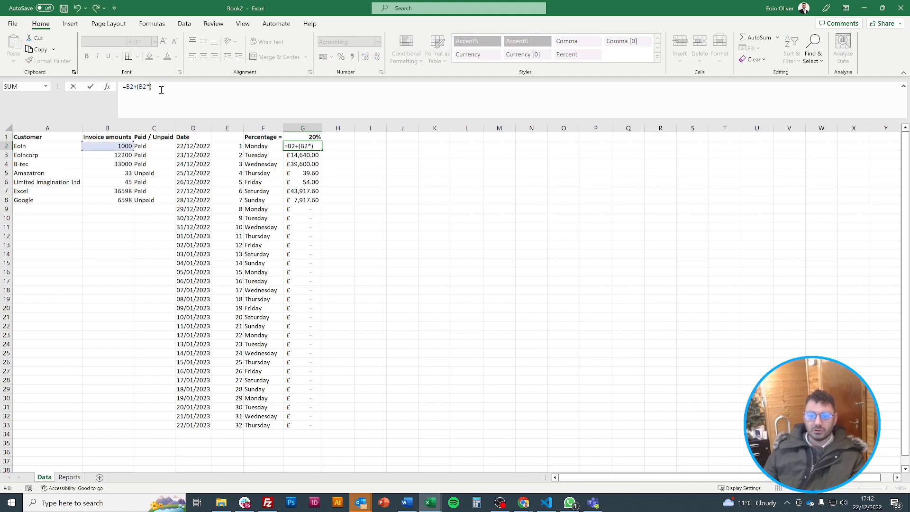
left_click(306, 137)
key("ctrl+Return")
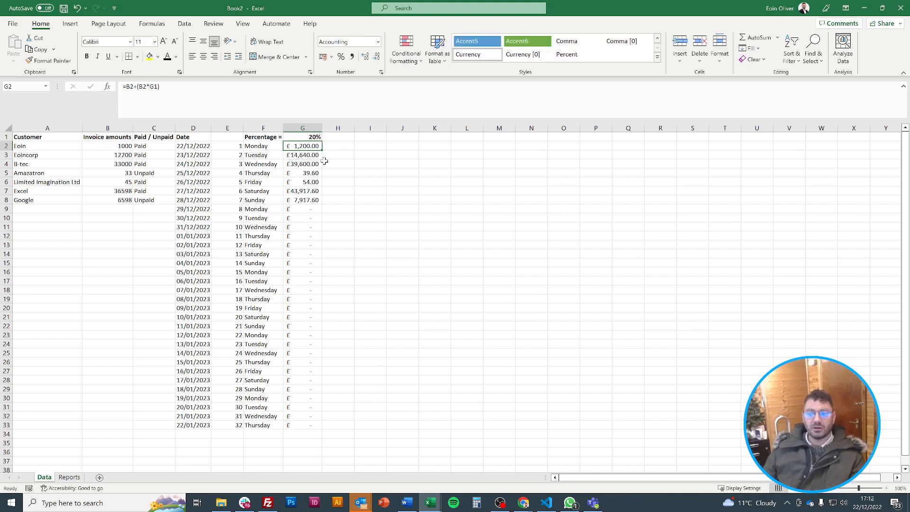
Fill the G2 formula down to G33 and fit column G to its contents.
left_click_drag(322, 150, 313, 430)
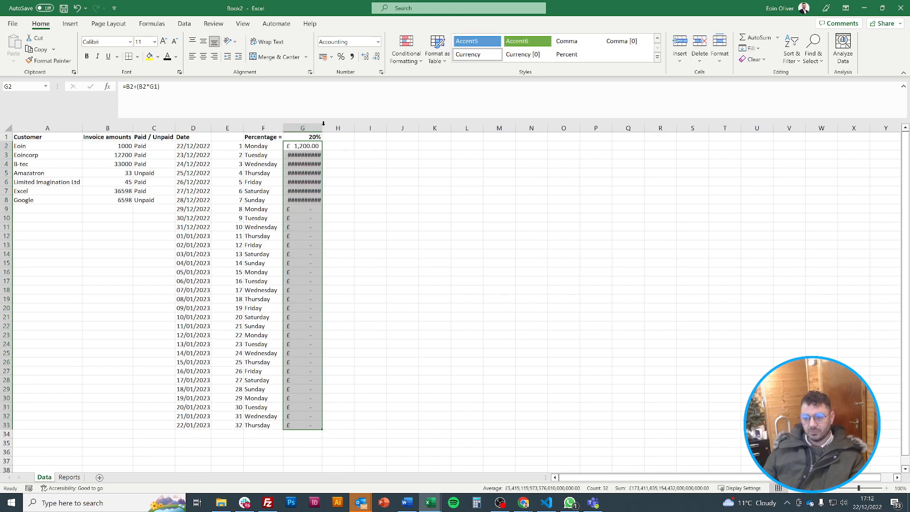
double_click(323, 125)
left_click(345, 155)
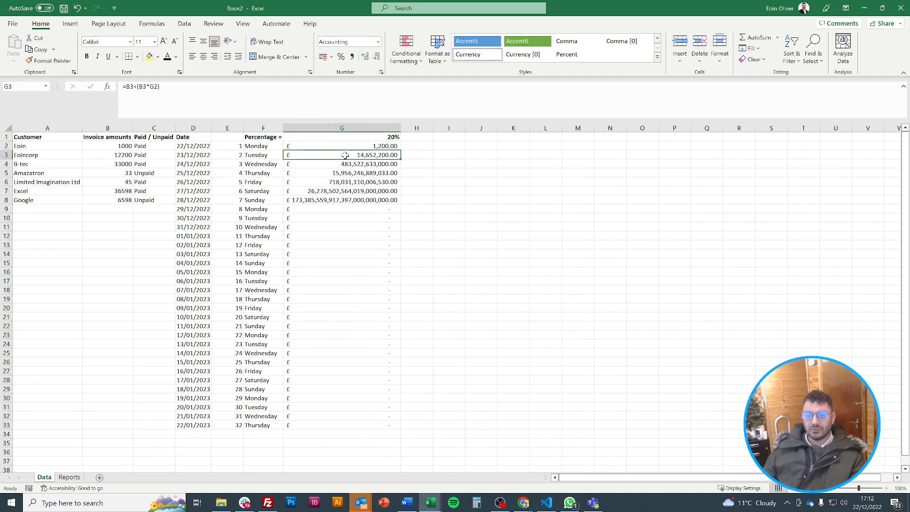
Make the percentage reference absolute in G2 as =B2+(B2*$G$1) and fill the formula down to G33.
left_click(375, 148)
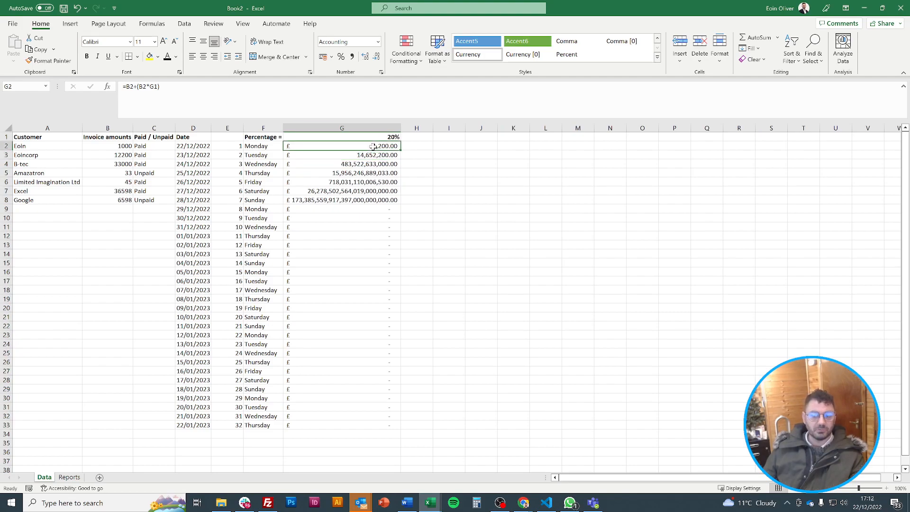
left_click(148, 88)
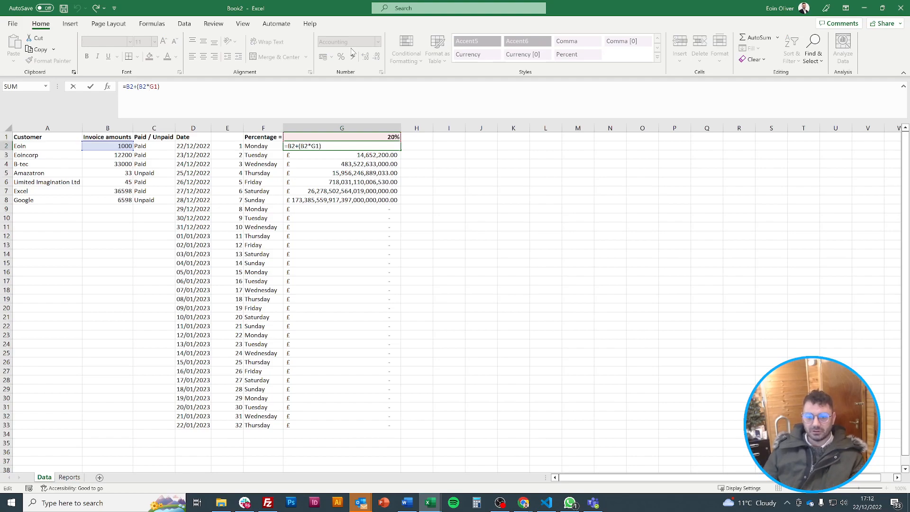
type("$G$")
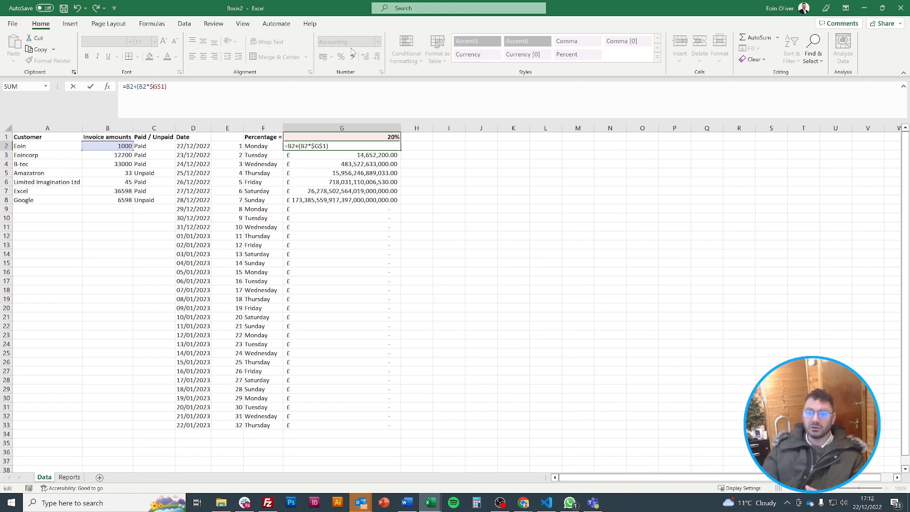
key("Return")
key("Up")
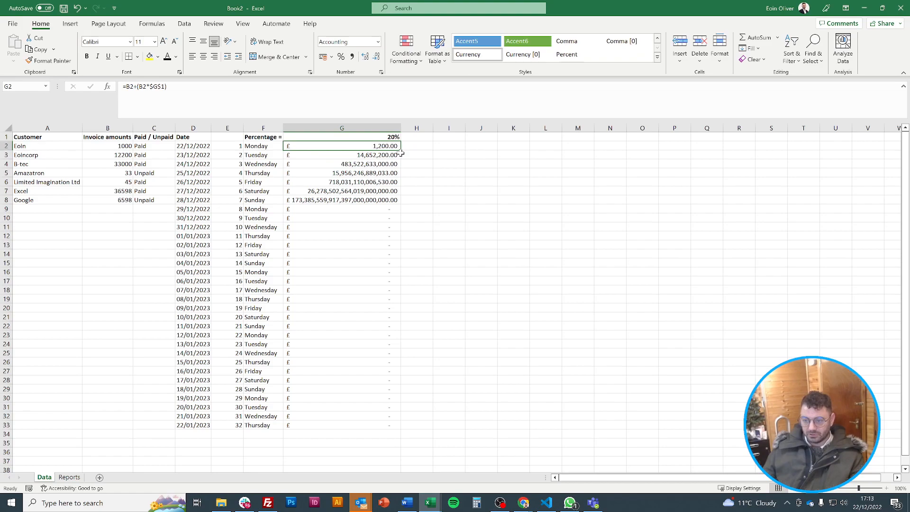
left_click_drag(401, 151, 382, 429)
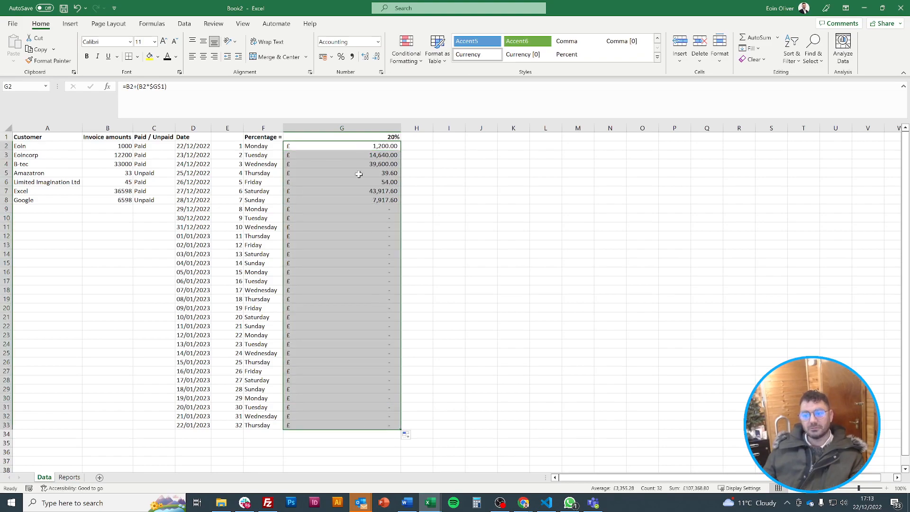
Try 25% as the percentage in G1, and set it back to 20%.
left_click(366, 136)
type("25")
key("Return")
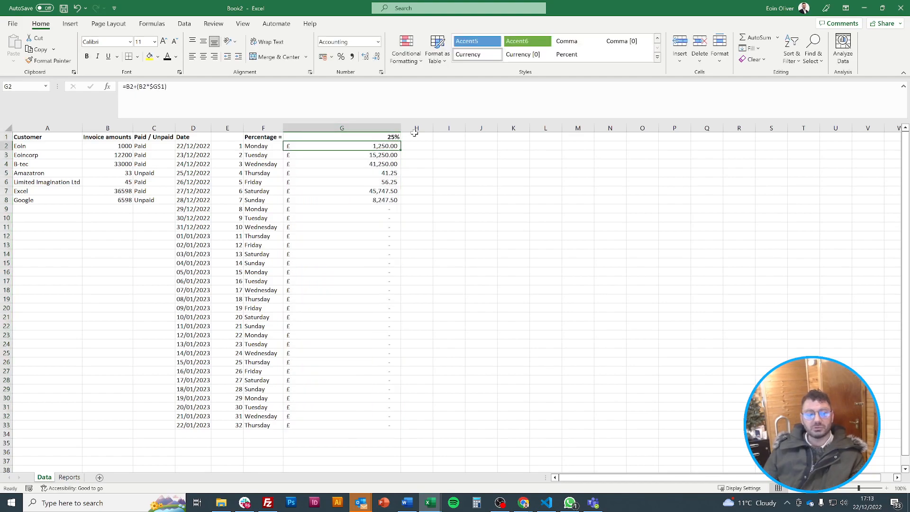
key("Up")
type("20")
key("Return")
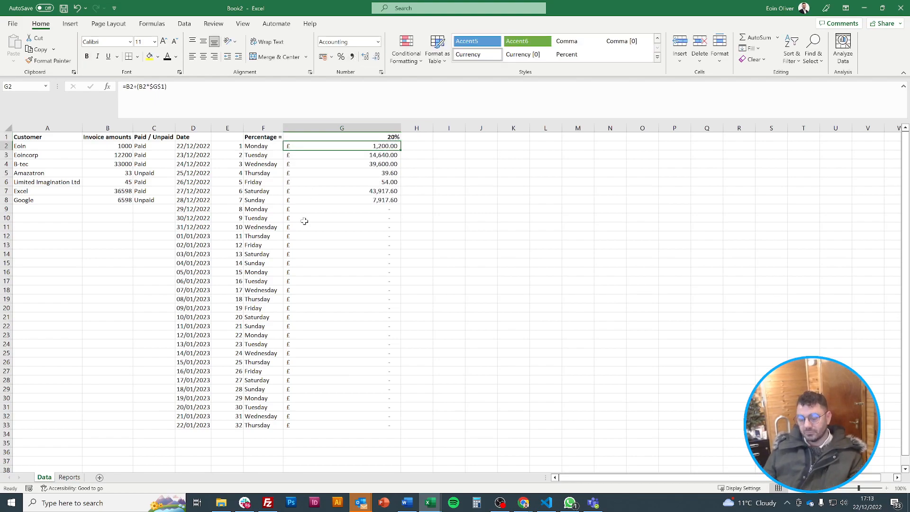
Enter the label "If" in A7 of the Reports sheet.
left_click(69, 478)
left_click(32, 190)
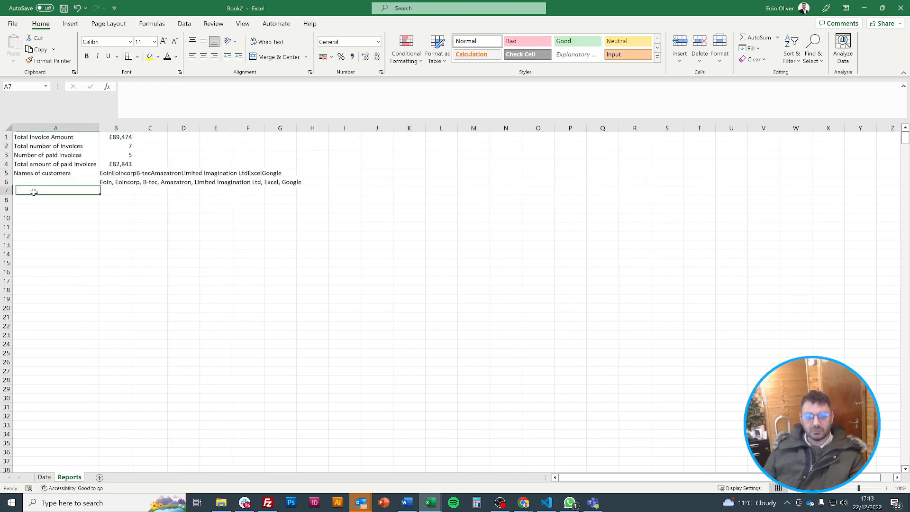
type("I")
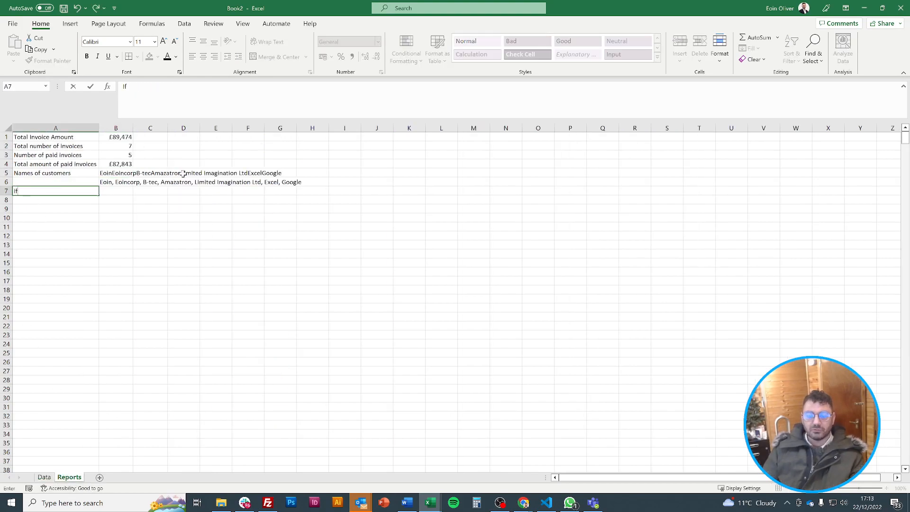
type("f")
key("Tab")
Look back over the existing formulas in B3 to B6 of Reports and return to B7.
key("Up")
key("Up")
key("Up")
key("Up")
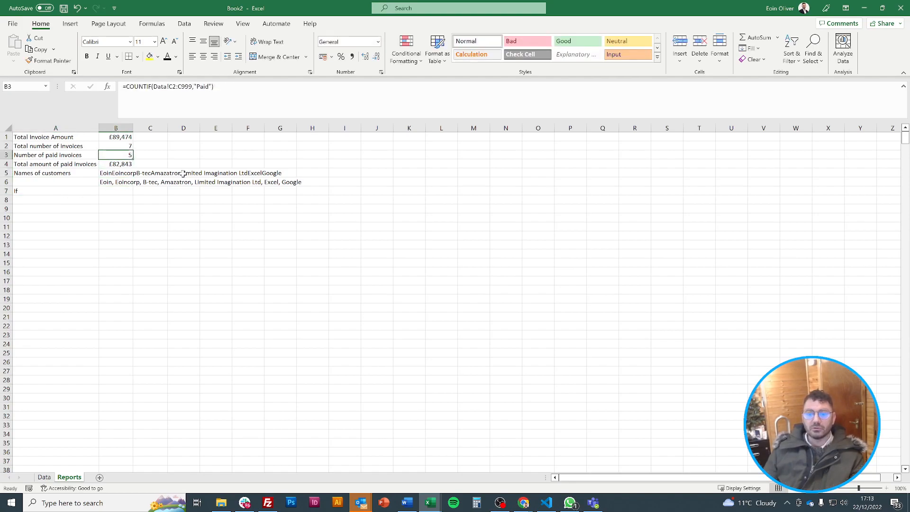
key("Down")
key("Down")
key("Down")
key("Down")
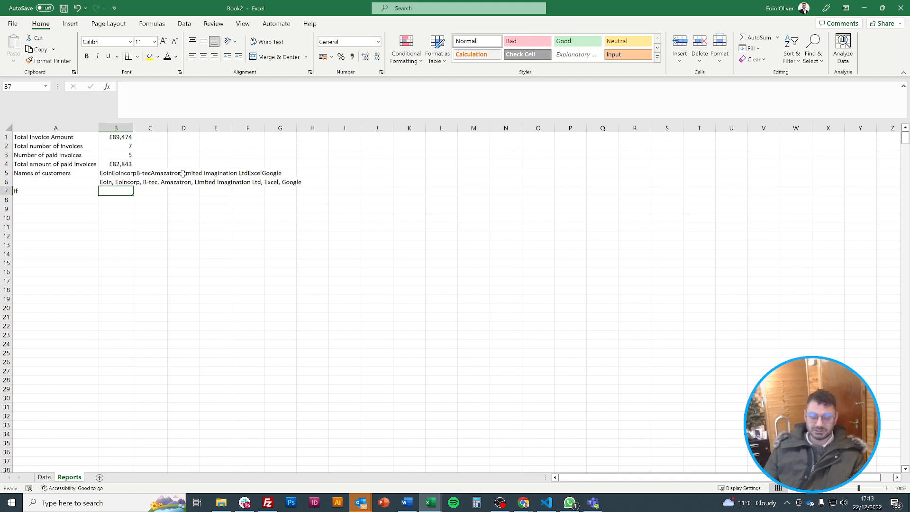
Start an IF formula in B7 of Reports with the logical test Data!B2>1,000.
type("=IF")
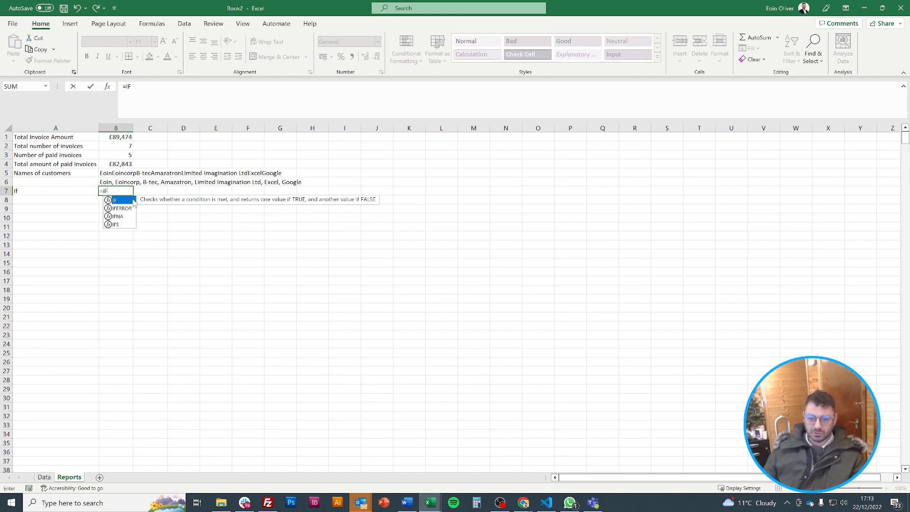
double_click(121, 201)
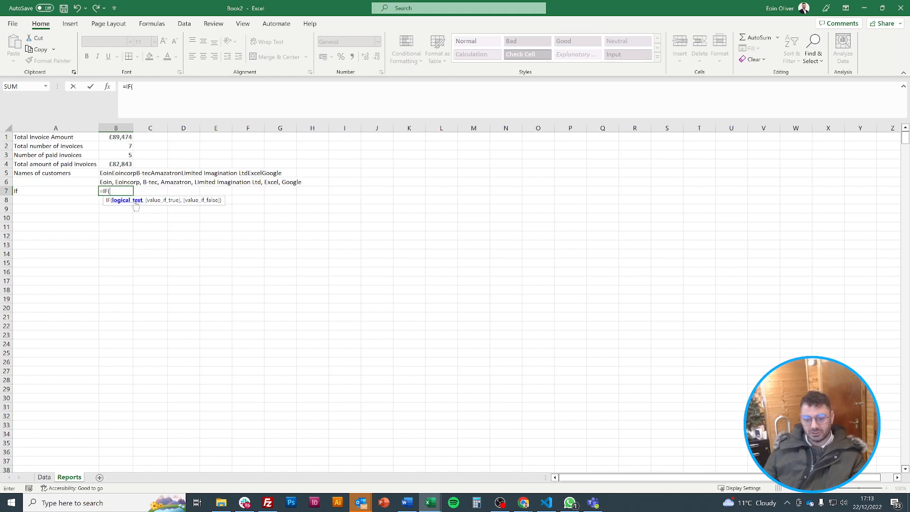
left_click(44, 477)
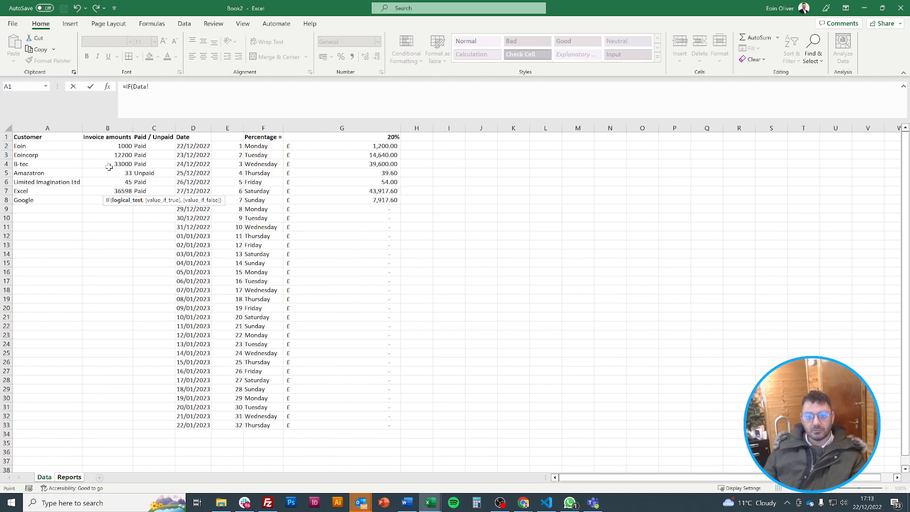
left_click(114, 146)
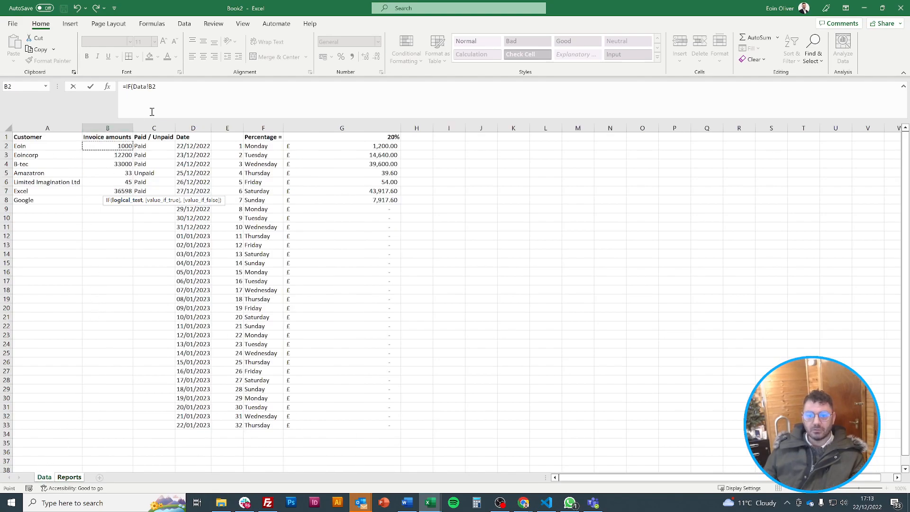
left_click(186, 88)
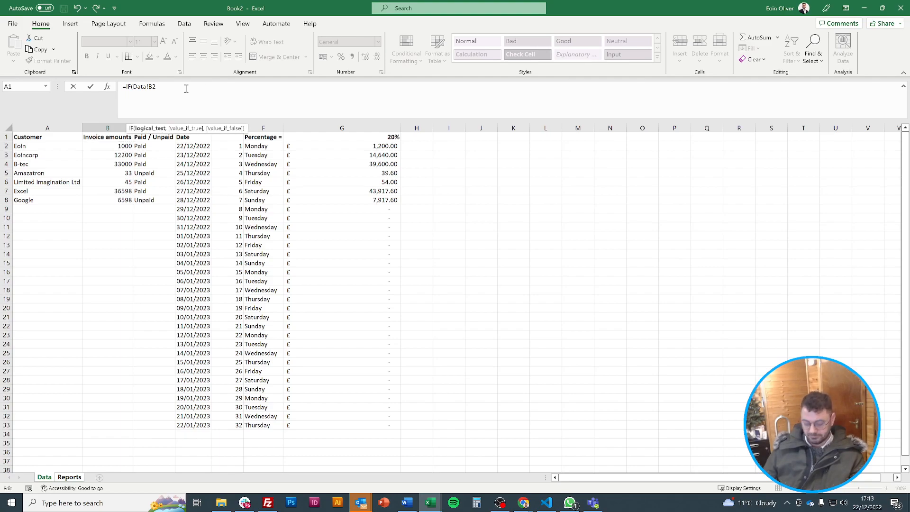
type(">1,000")
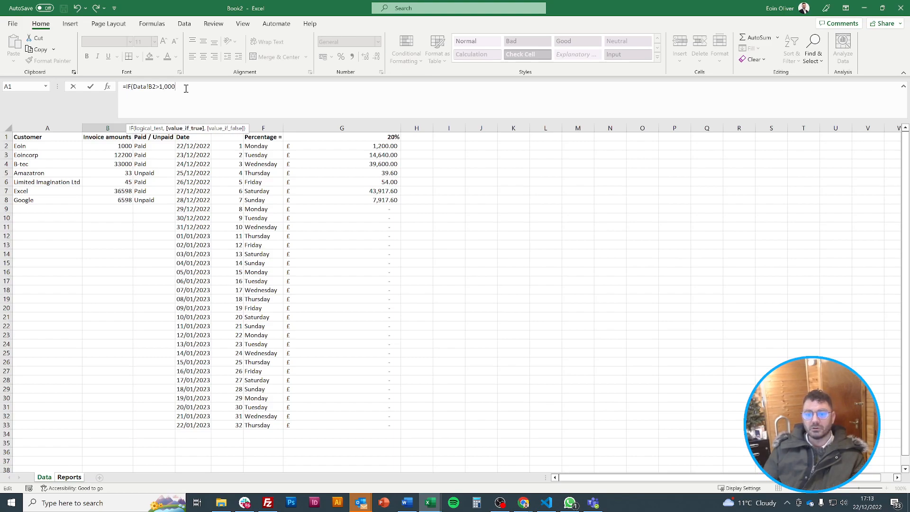
type(",")
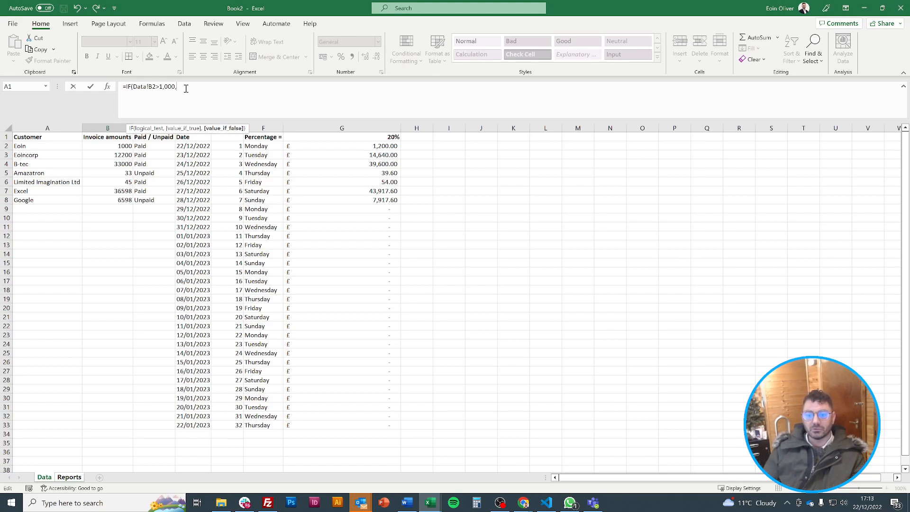
key("BackSpace")
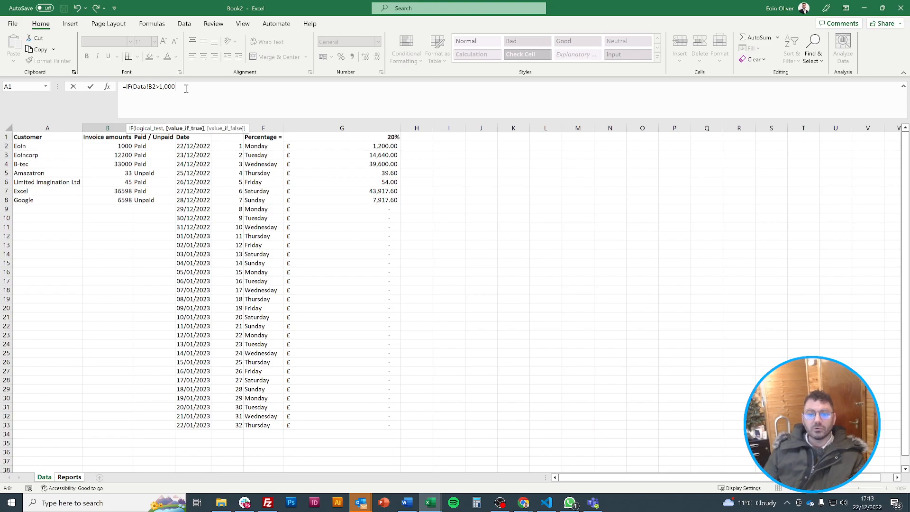
Remove the thousands comma from the IF condition so that it reads Data!B2>1000.
key("Left")
key("Left")
key("Left")
key("Left")
key("Left")
key("Left")
key("Left")
key("Left")
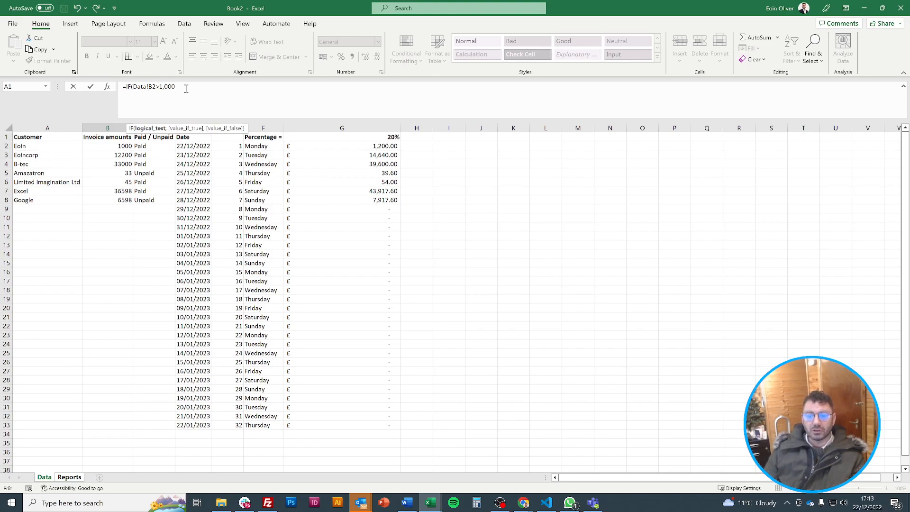
key("Right")
key("Right")
key("Right")
key("Right")
key("Right")
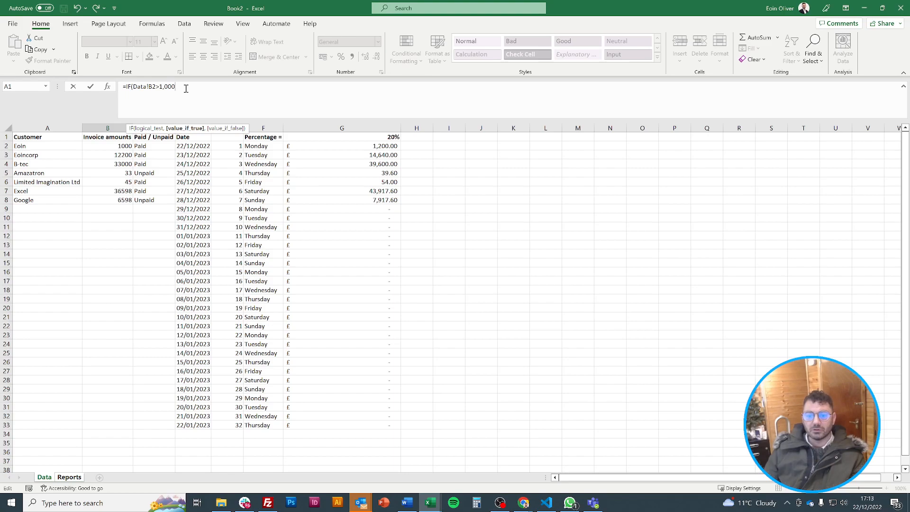
key("Left")
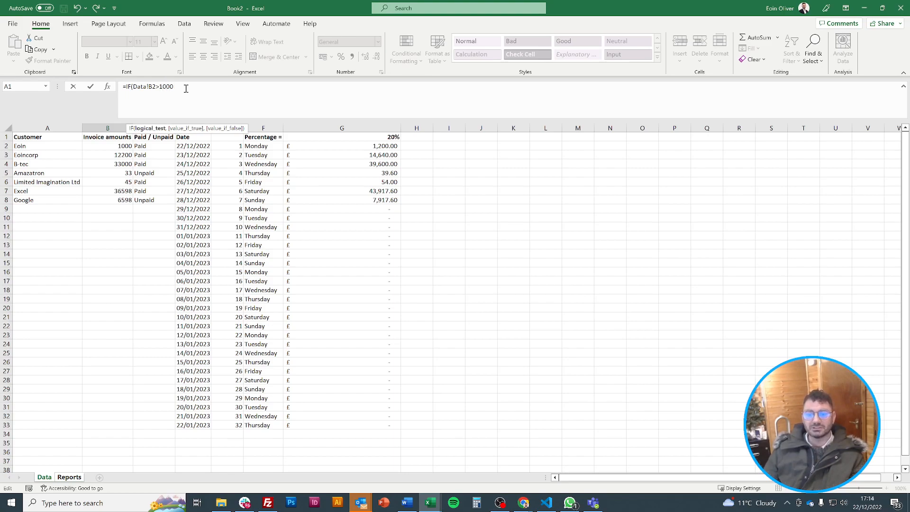
Complete the IF formula in B7 with "Yippee" if true and "Boo" if false, and fill it down to B26.
type(",\"Yippe")
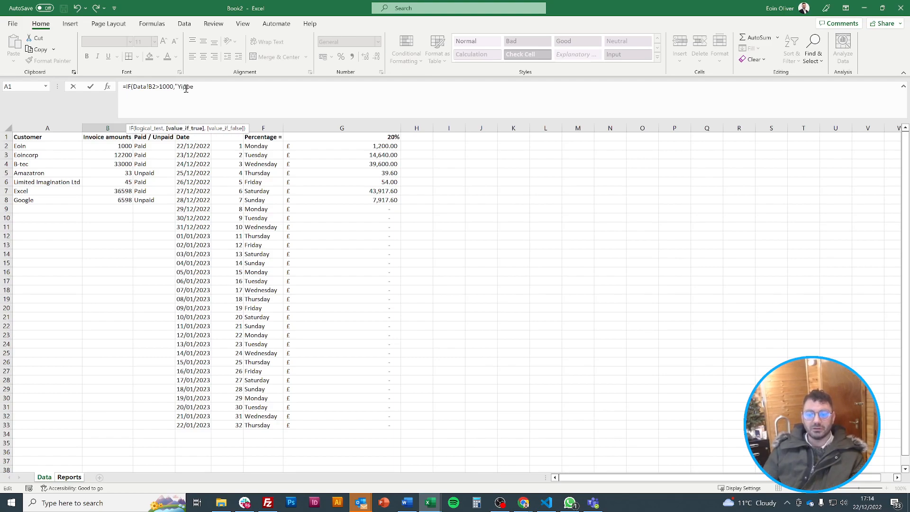
type("e\",")
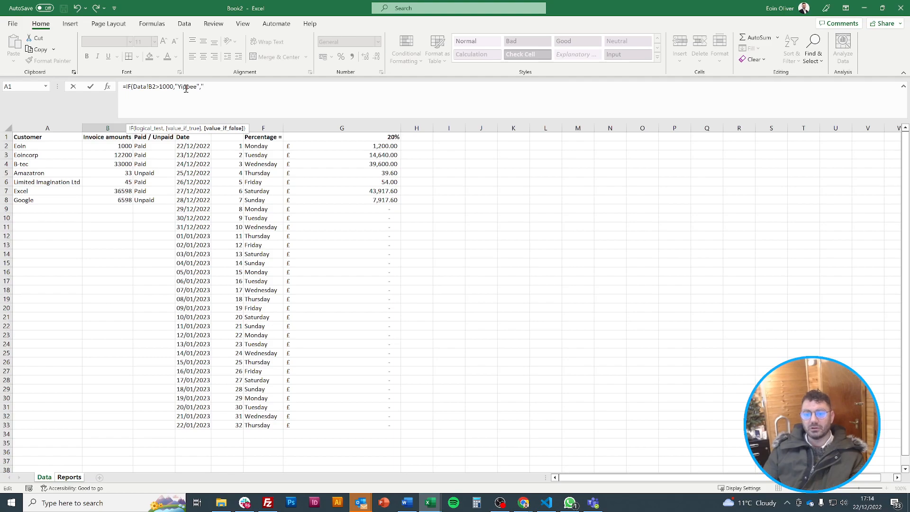
type("\"Boo\")")
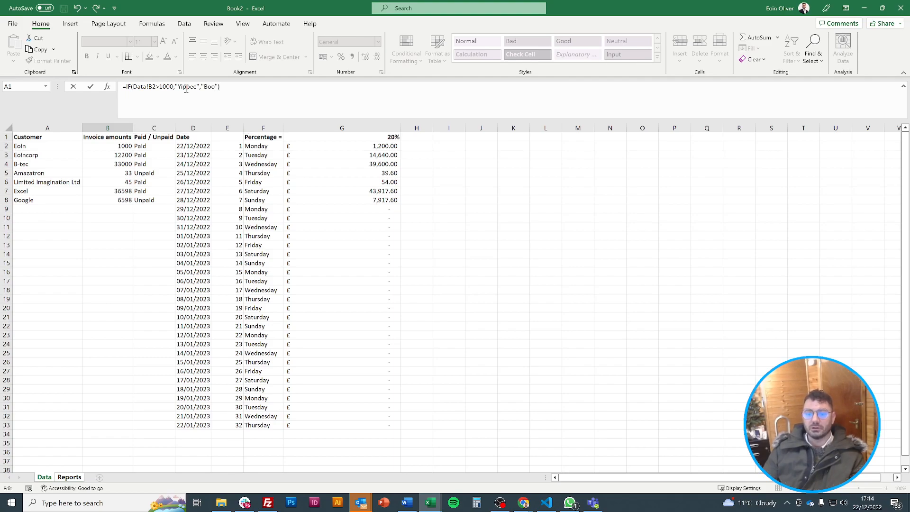
key("Return")
left_click(128, 191)
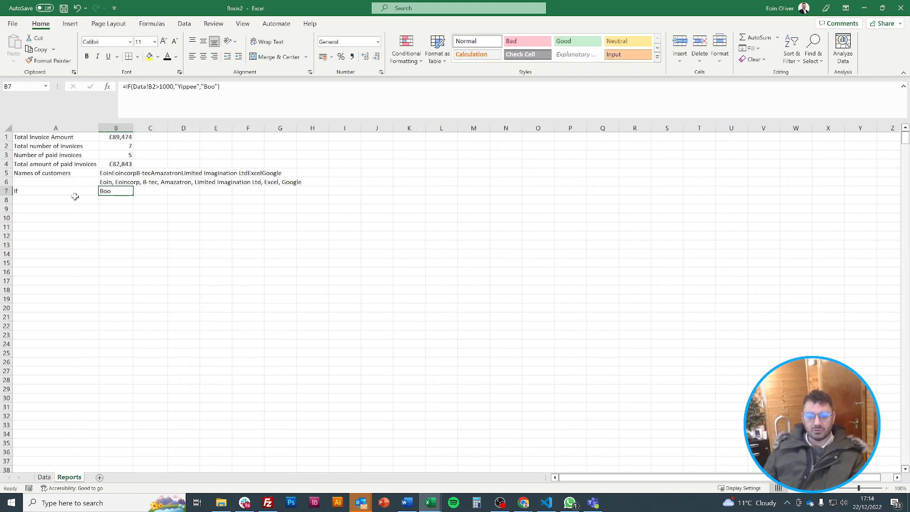
left_click_drag(135, 194, 130, 366)
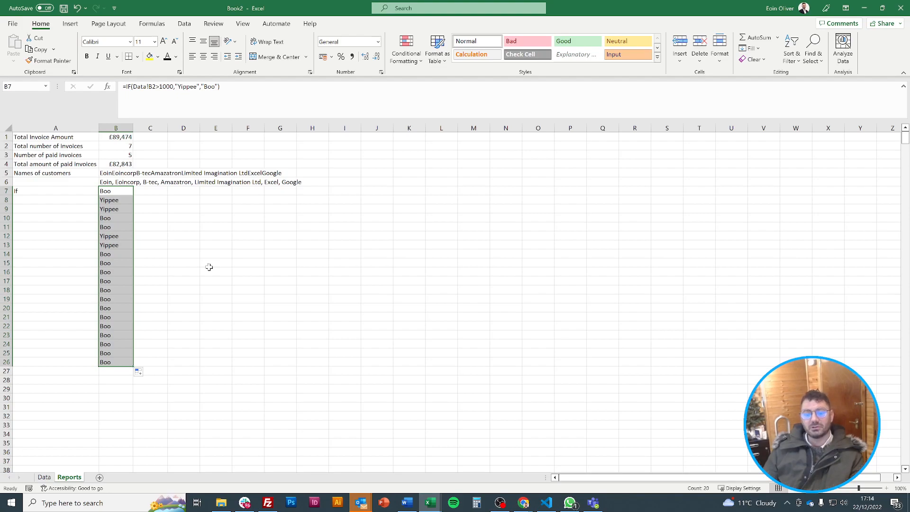
Copy the text of the IF formula in B7 into C7 with its references unchanged.
key("Right")
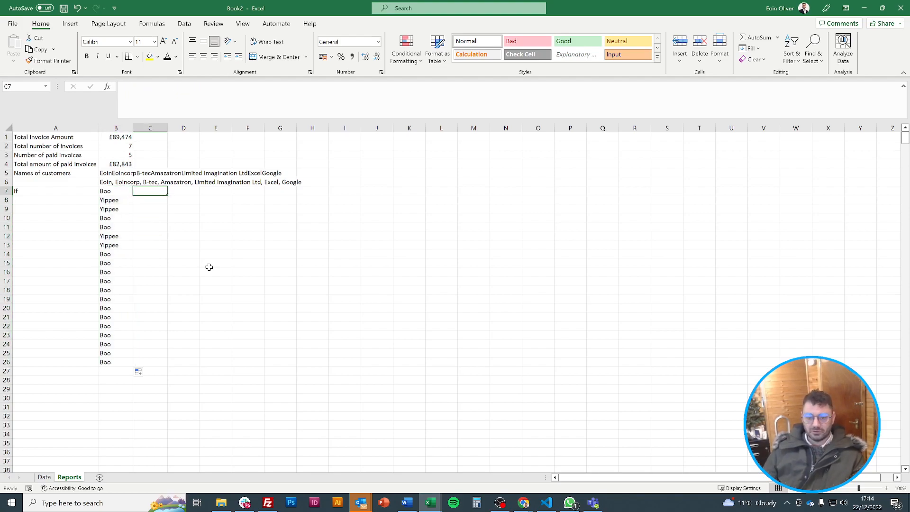
key("Left")
left_click_drag(254, 90, 27, 87)
key("ctrl+c")
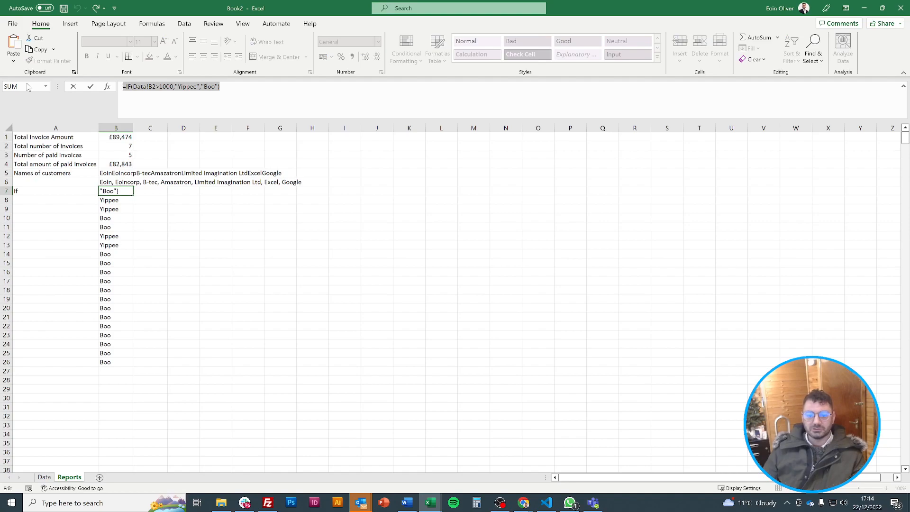
key("Escape")
key("Right")
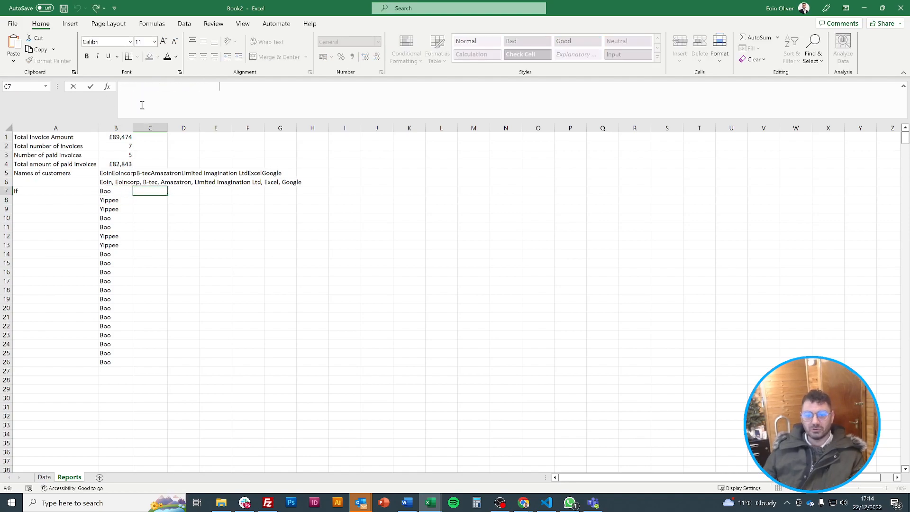
key("ctrl+v")
Replace the "Boo" result in C7's formula with an empty string "" and fill the formula down to C26.
left_click(212, 86)
key("BackSpace")
key("BackSpace")
key("BackSpace")
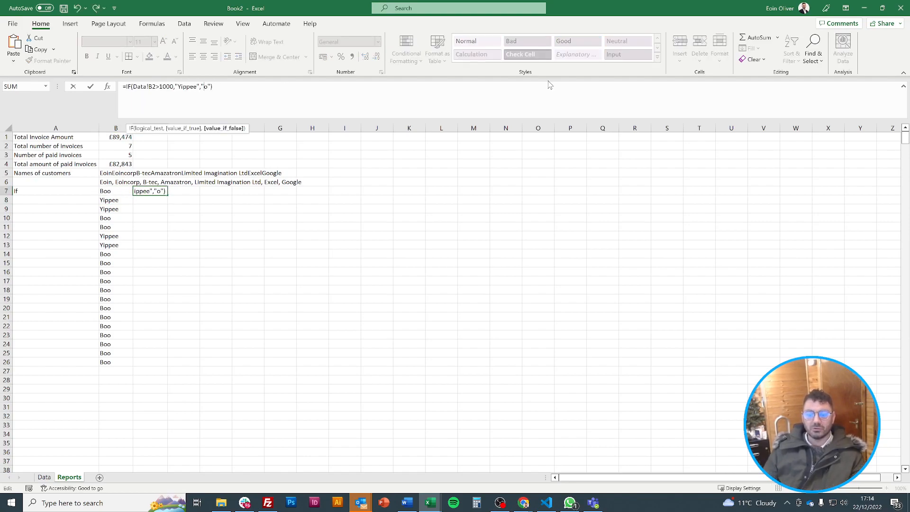
key("ctrl+Return")
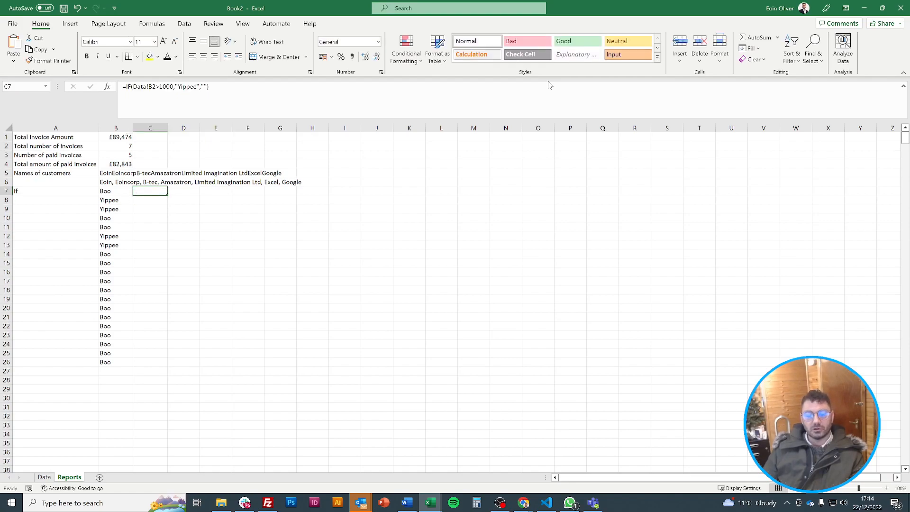
left_click_drag(169, 197, 167, 367)
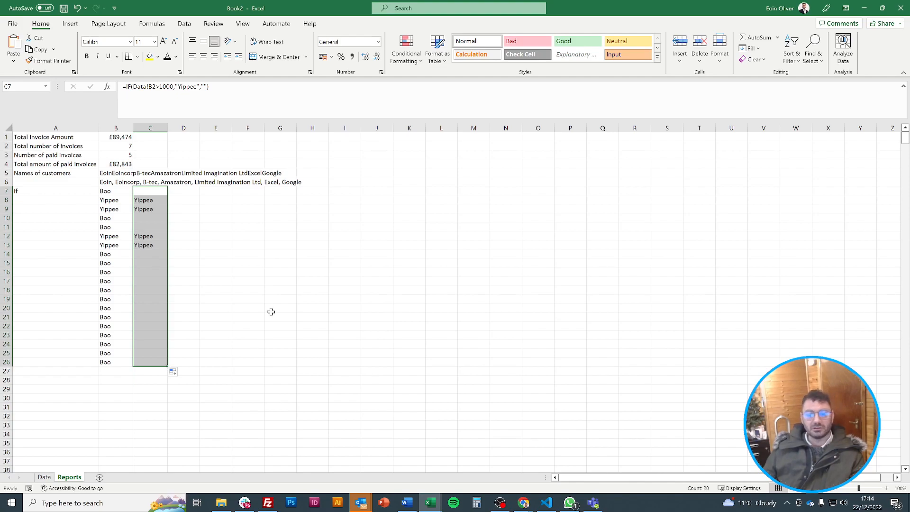
left_click(174, 193)
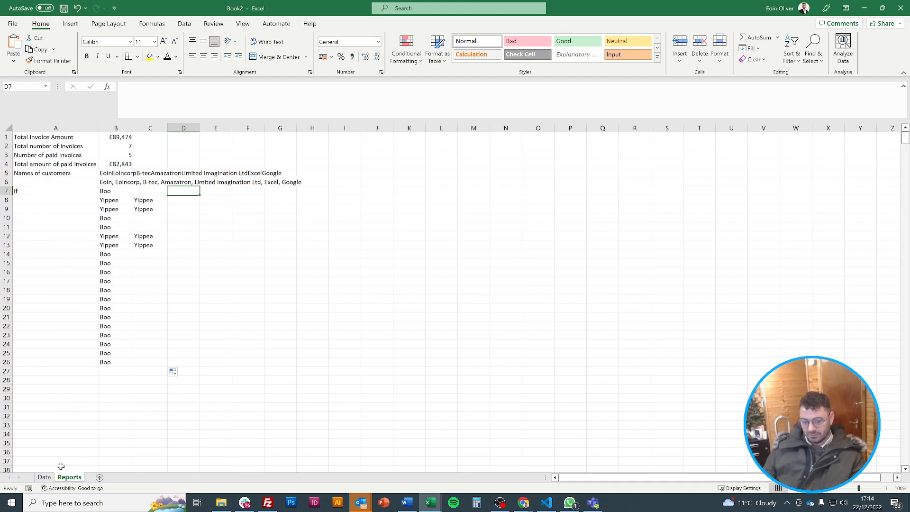
On the Data sheet, add an Equal To conditional formatting rule to C2:C8 giving "Paid" cells Green Fill with Dark Green Text.
left_click(44, 477)
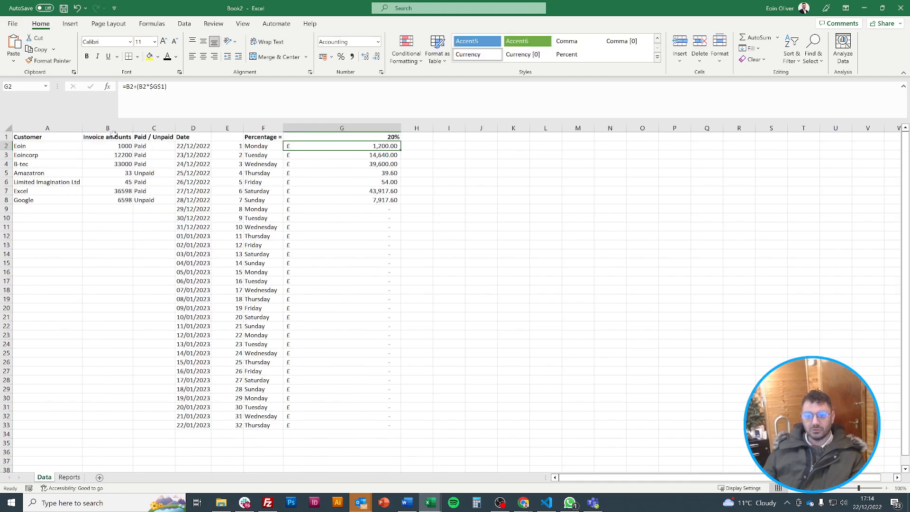
left_click_drag(157, 146, 156, 201)
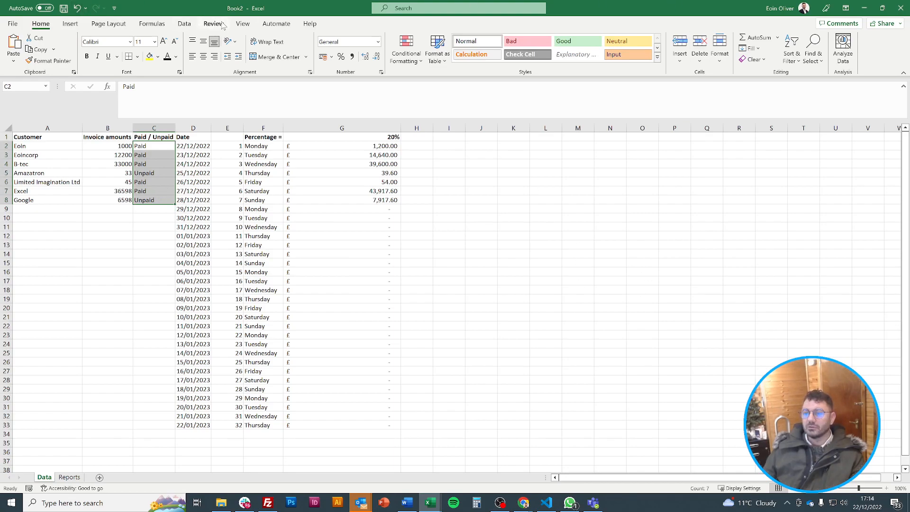
left_click(420, 62)
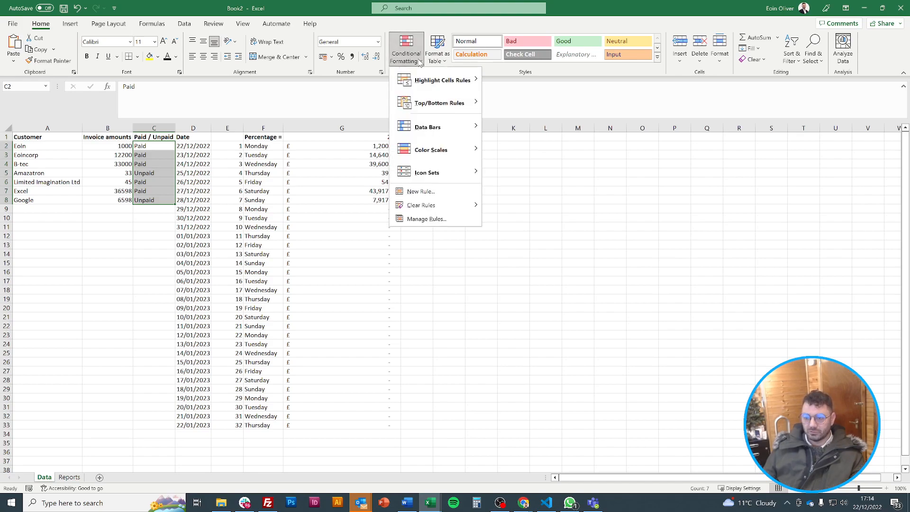
mouse_move(441, 89)
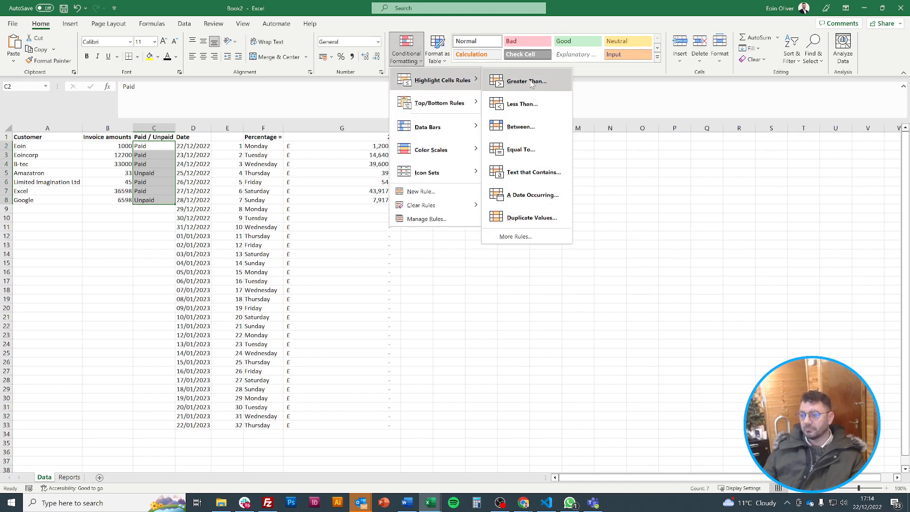
left_click(542, 157)
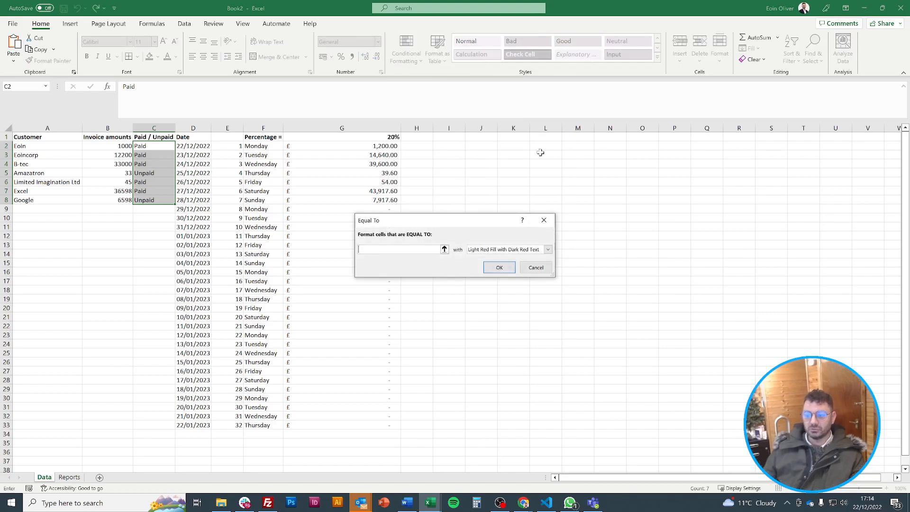
left_click(444, 250)
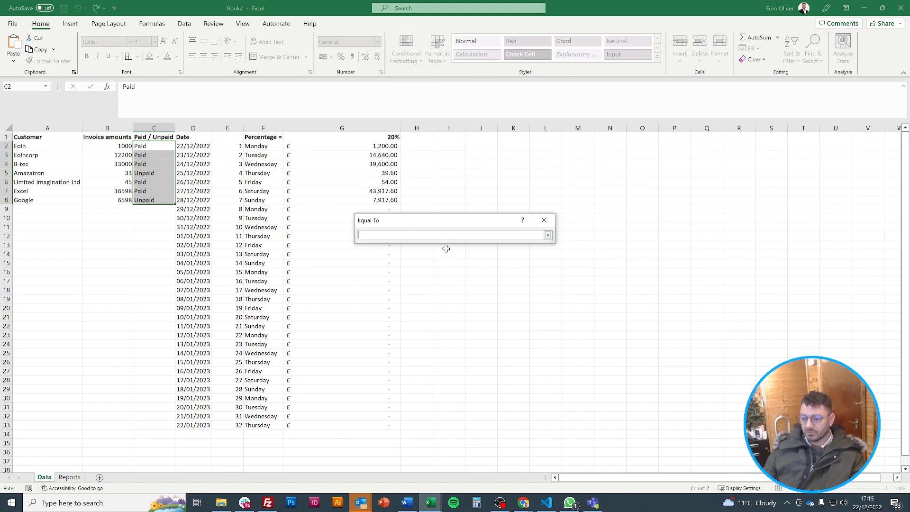
left_click(548, 236)
type("Paid")
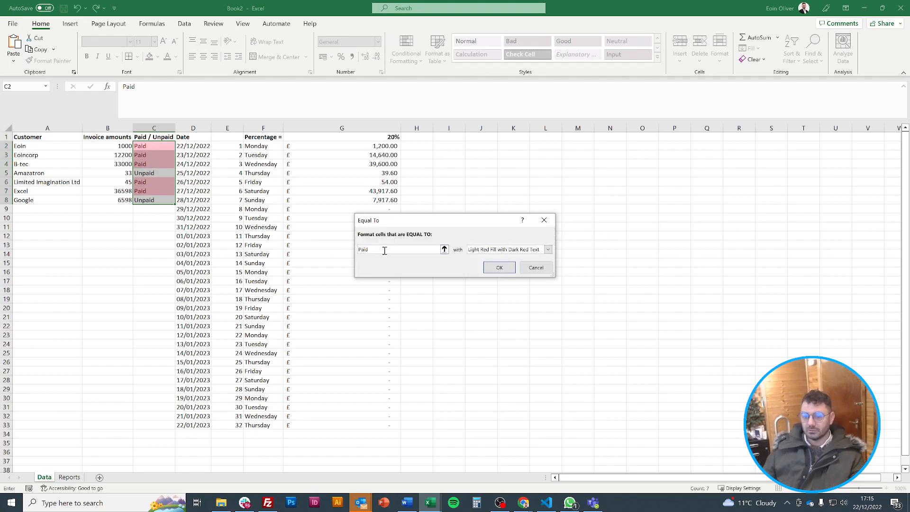
left_click(548, 249)
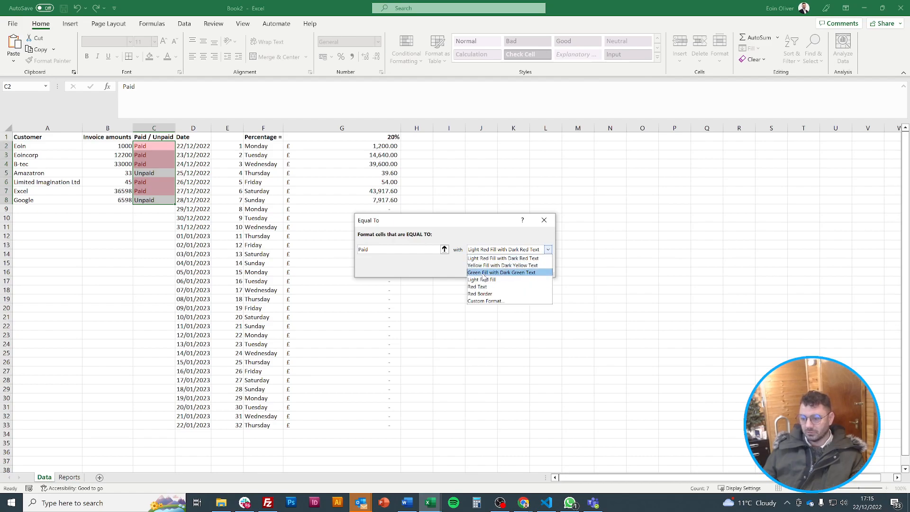
left_click(510, 273)
left_click(499, 266)
left_click(107, 281)
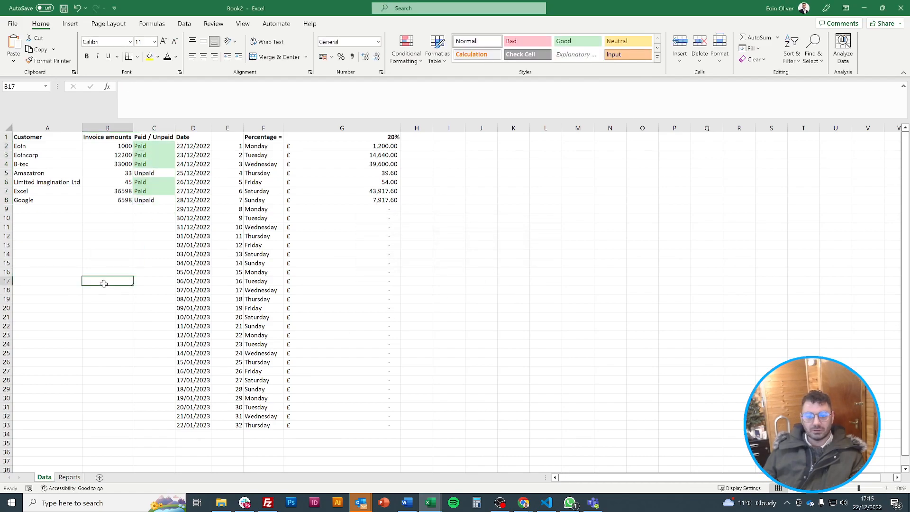
Apply the Equal To highlight rule to C2:C8 a second time for "Paid" with Green Fill with Dark Green Text.
left_click_drag(155, 144, 155, 202)
left_click(402, 49)
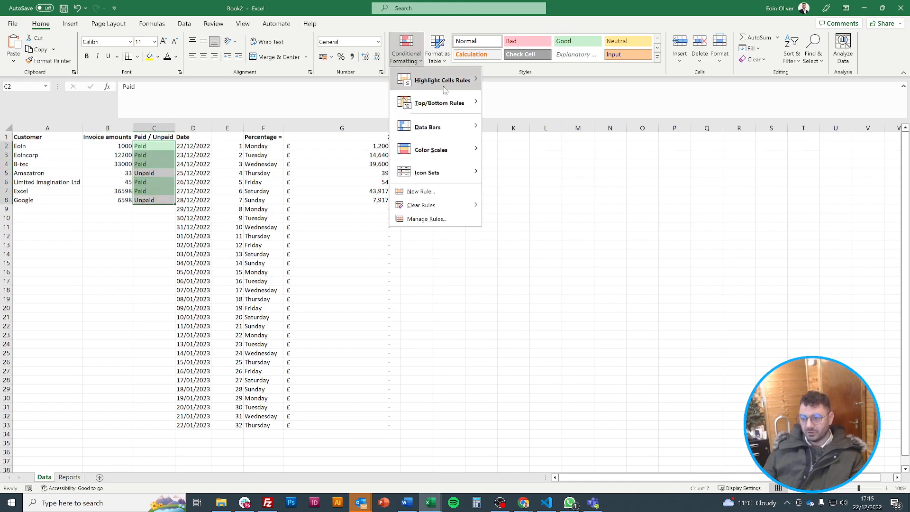
mouse_move(448, 81)
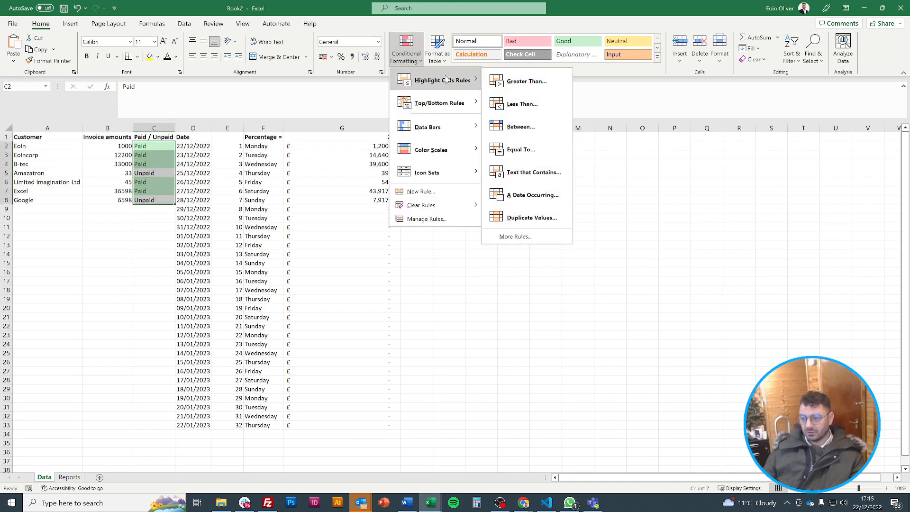
left_click(522, 150)
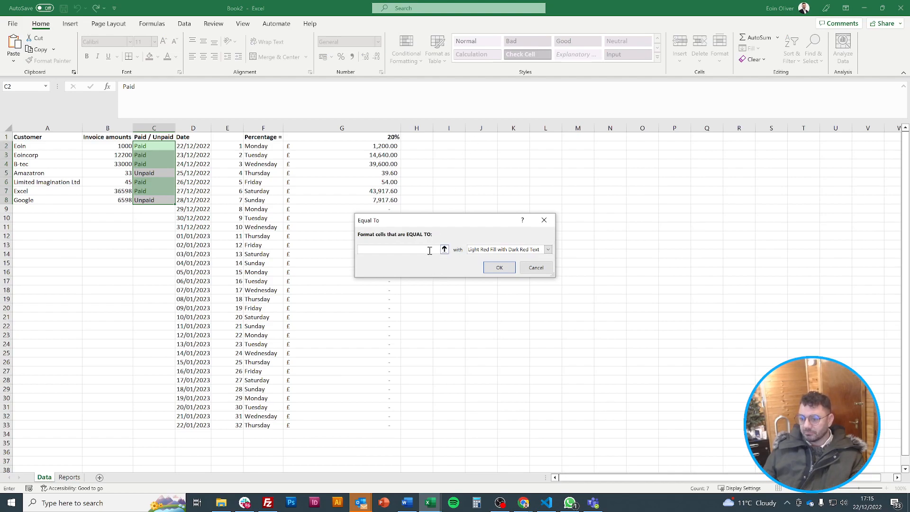
type("Paid")
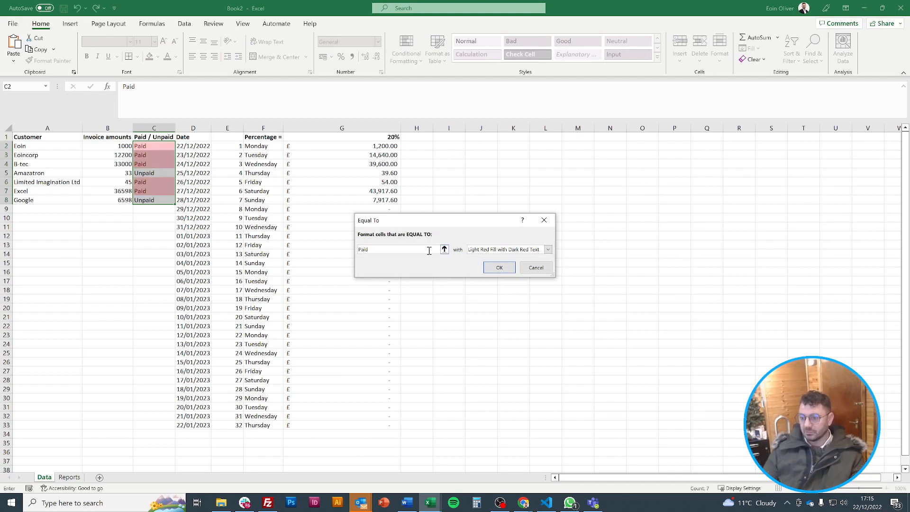
left_click(548, 249)
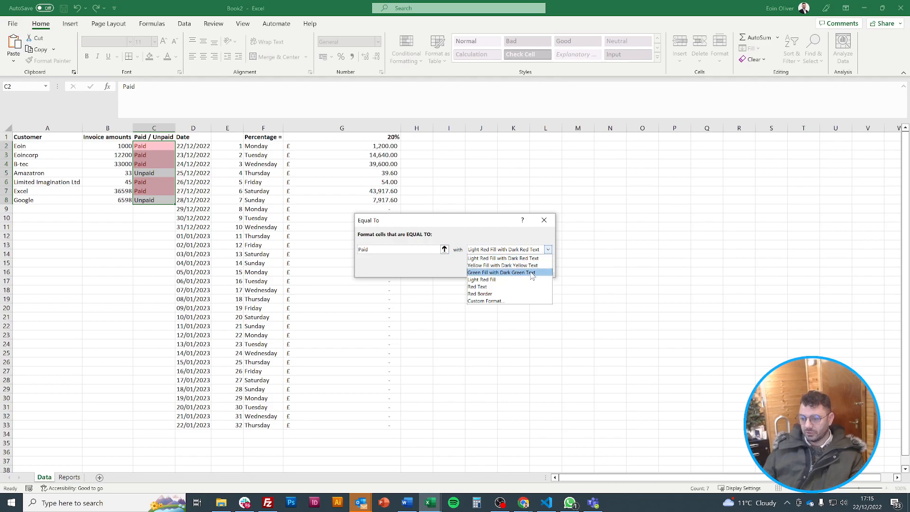
left_click(531, 275)
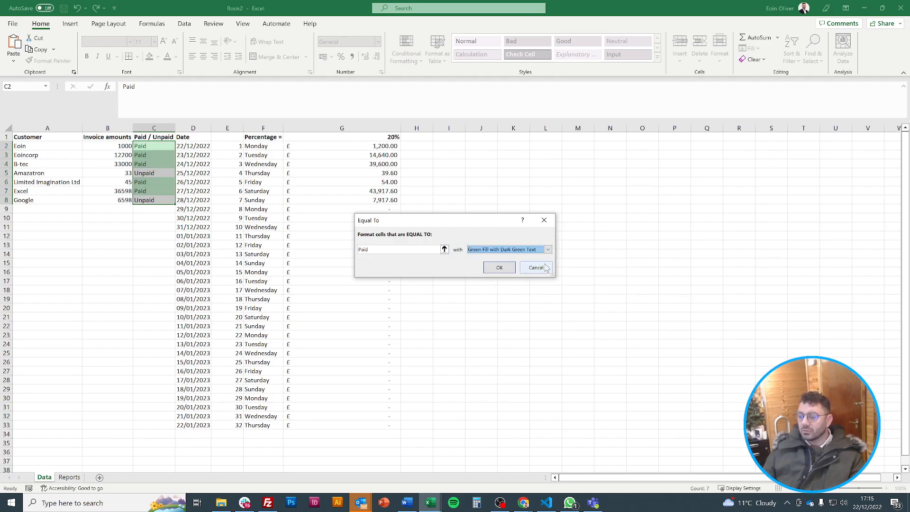
left_click(500, 267)
left_click(406, 60)
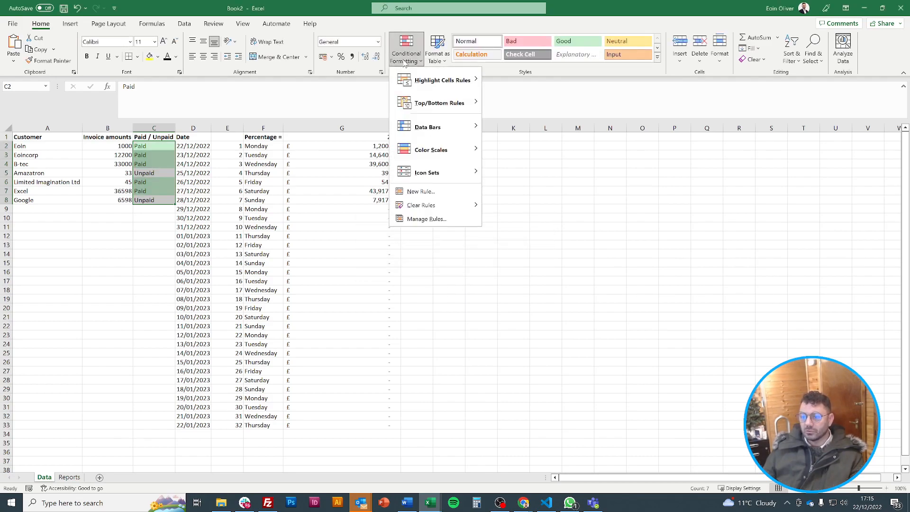
left_click(441, 192)
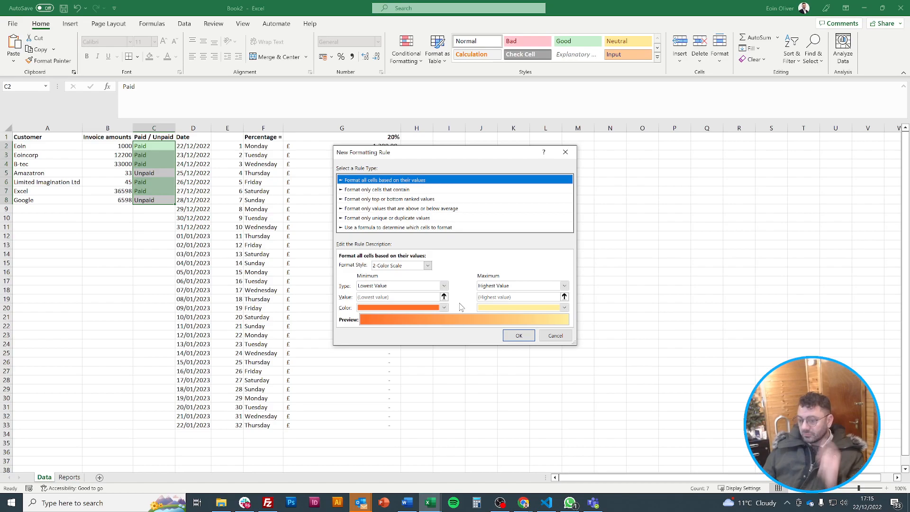
left_click(553, 335)
Set up a new "Format only cells that contain" rule for C2:C8 with Cell Value equal to Paid.
left_click(417, 58)
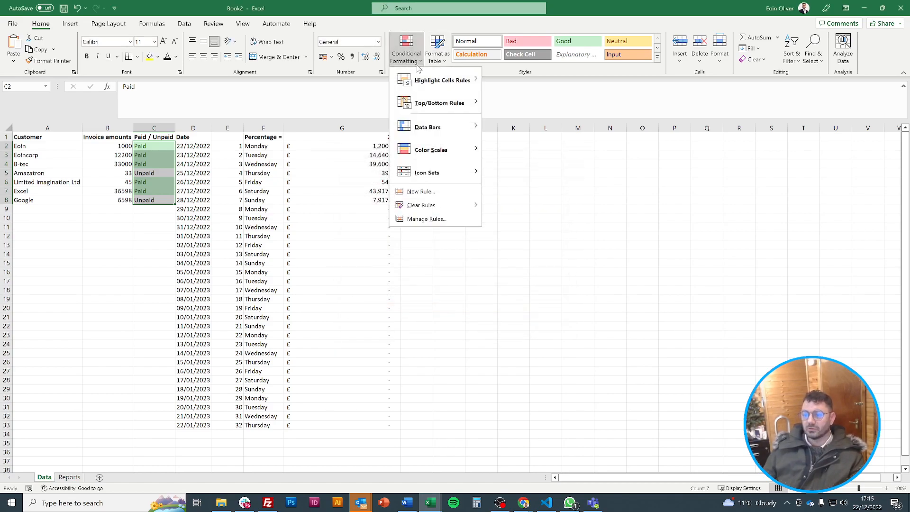
mouse_move(455, 77)
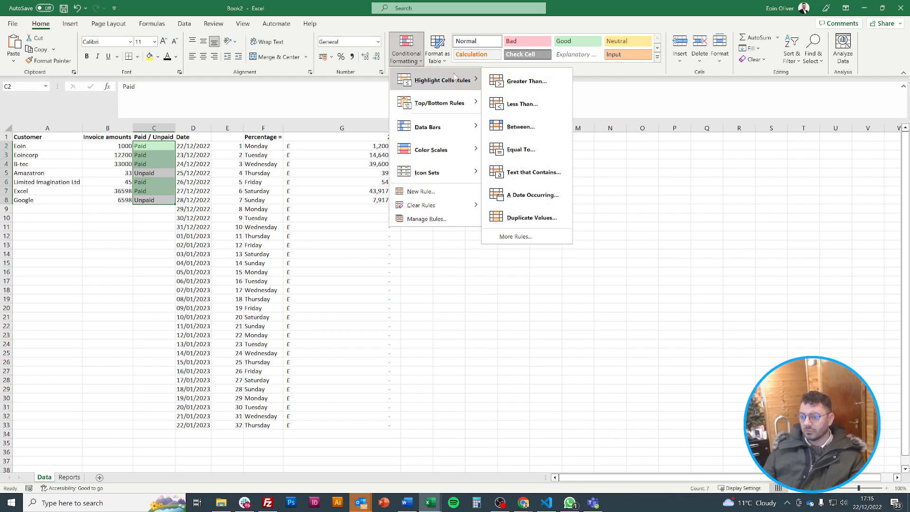
left_click(538, 241)
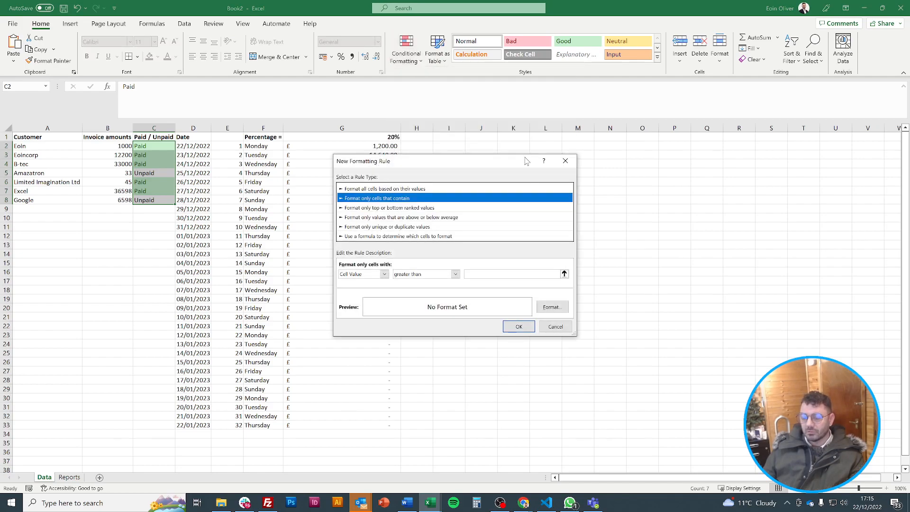
left_click(372, 275)
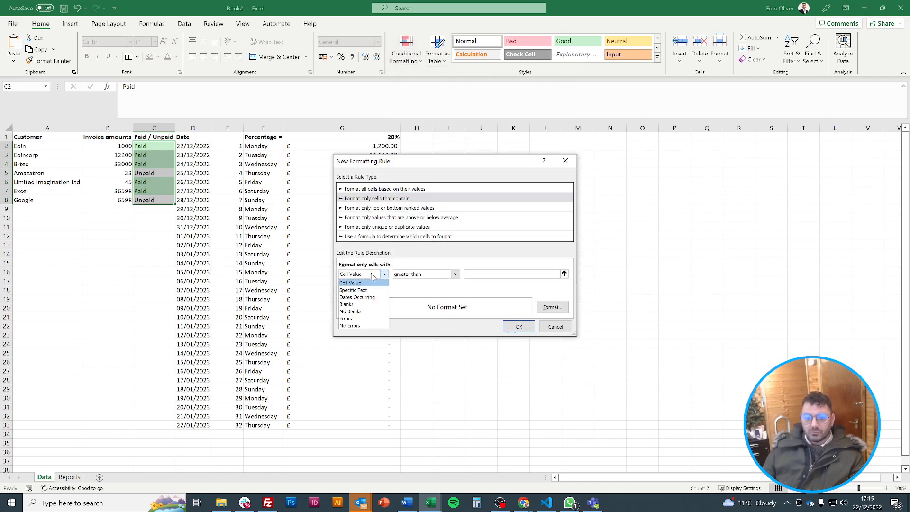
left_click(373, 275)
left_click(413, 274)
left_click(412, 297)
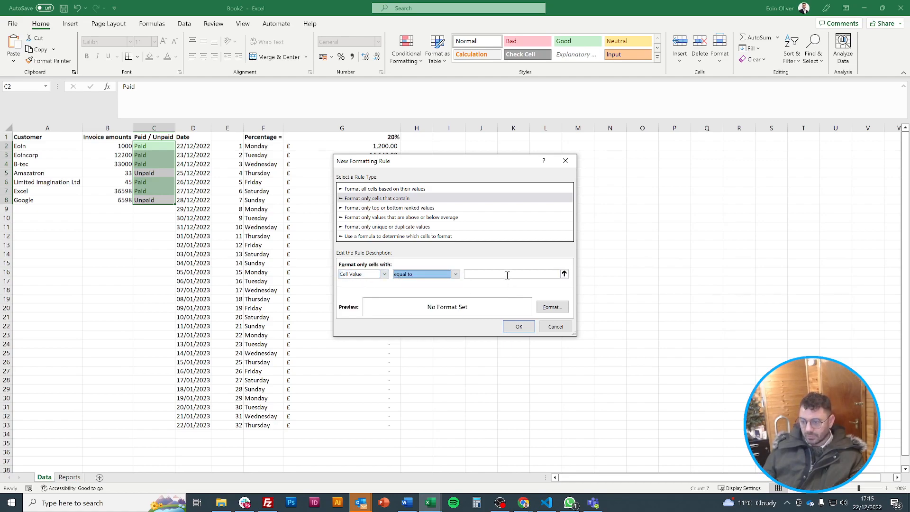
left_click(506, 274)
type("Paid")
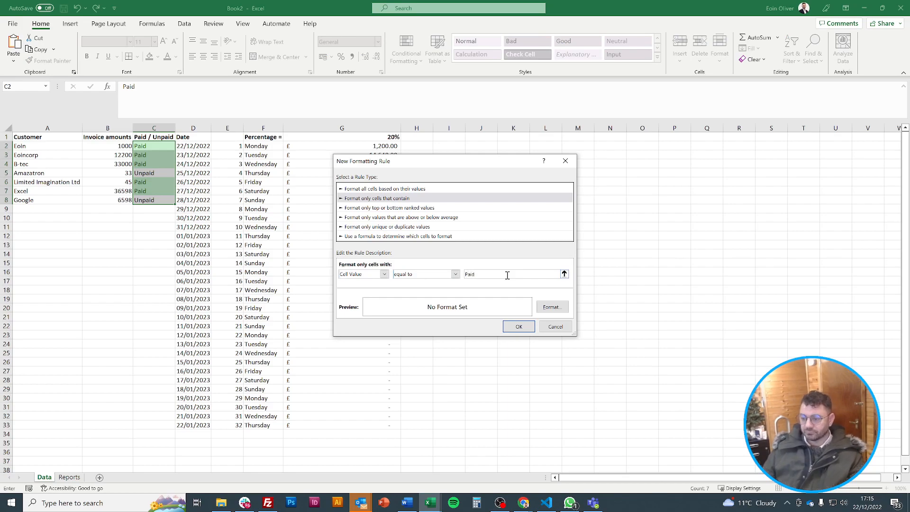
Give the Paid rule a solid green background fill and try to apply it to C2:C8.
left_click(553, 308)
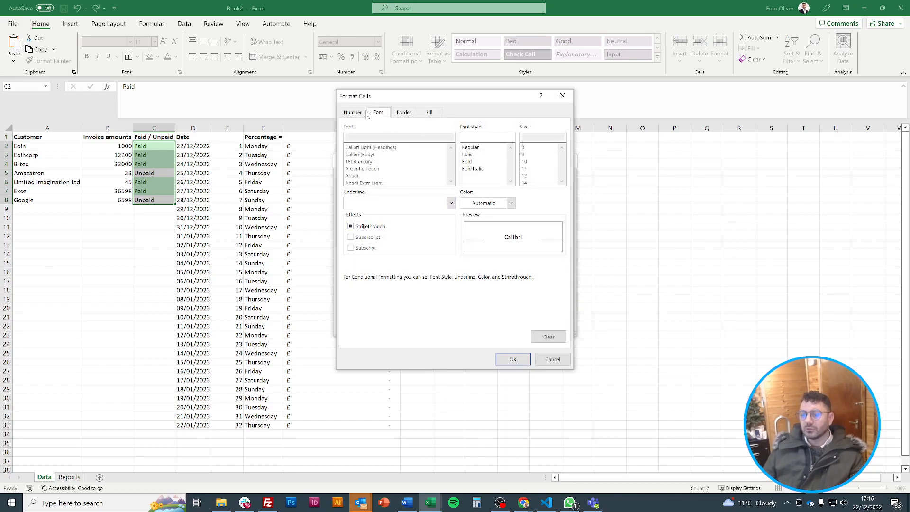
left_click(430, 113)
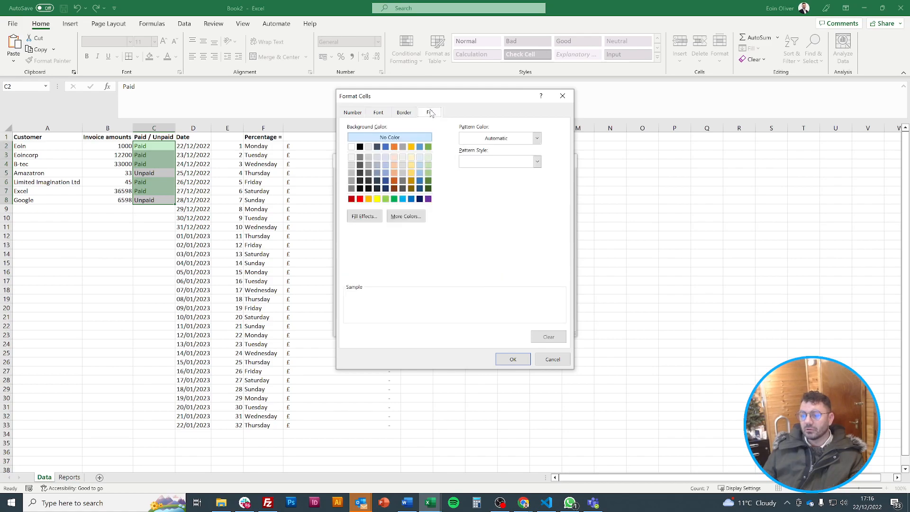
left_click(428, 147)
left_click(514, 360)
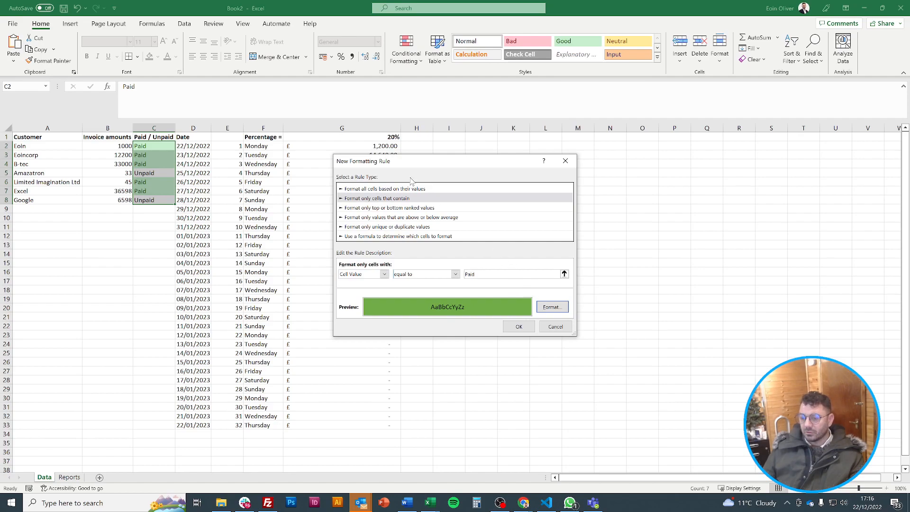
left_click(384, 200)
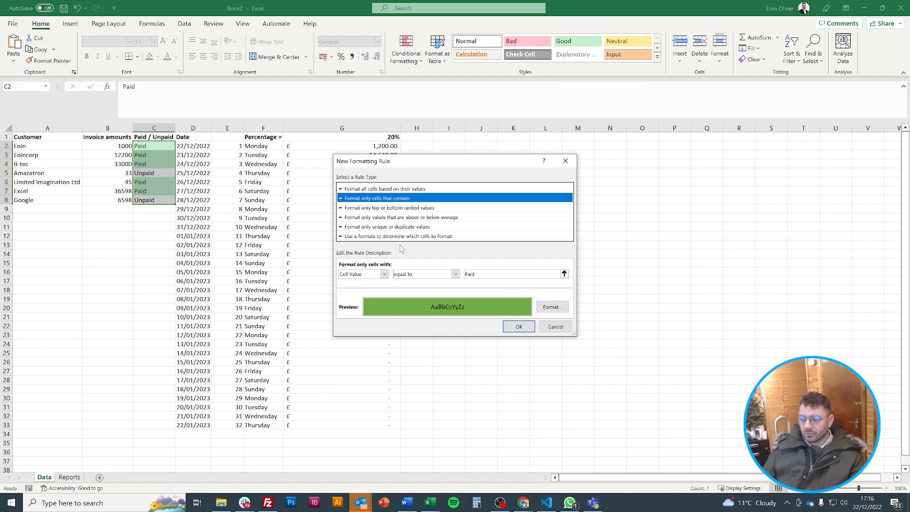
left_click(565, 274)
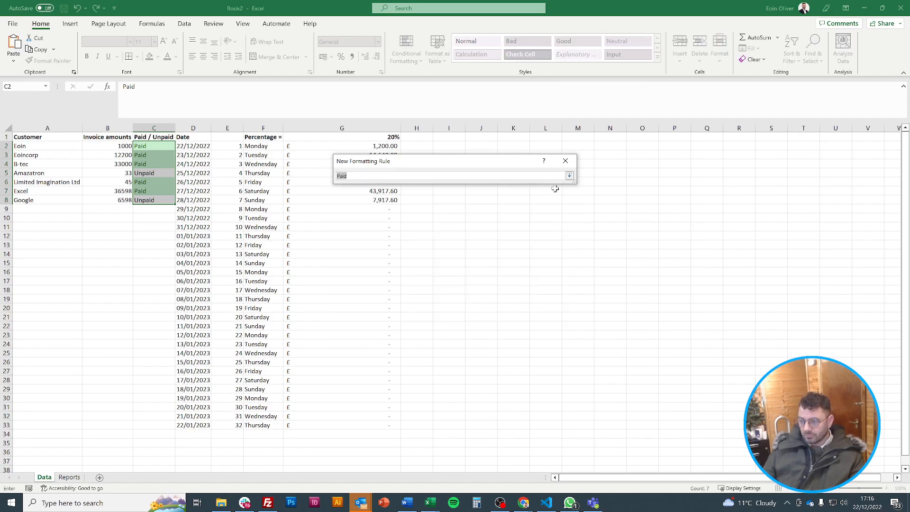
left_click(569, 176)
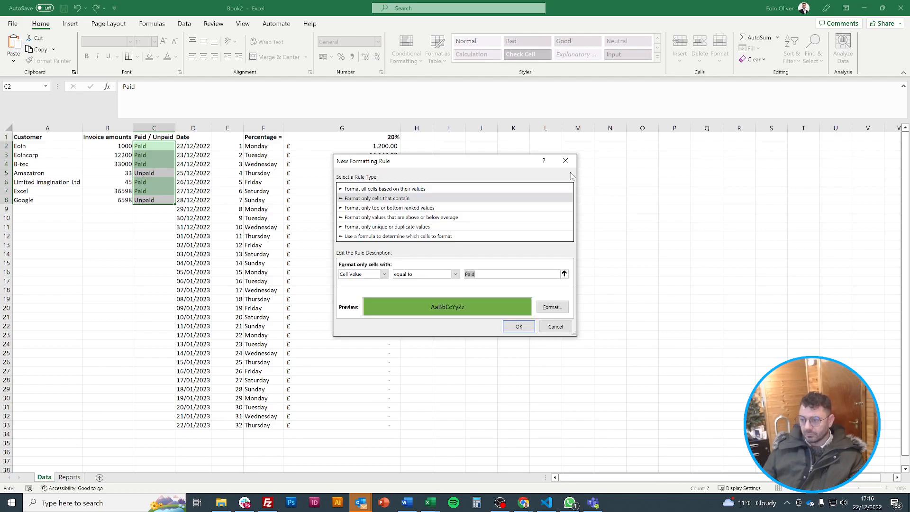
left_click(524, 326)
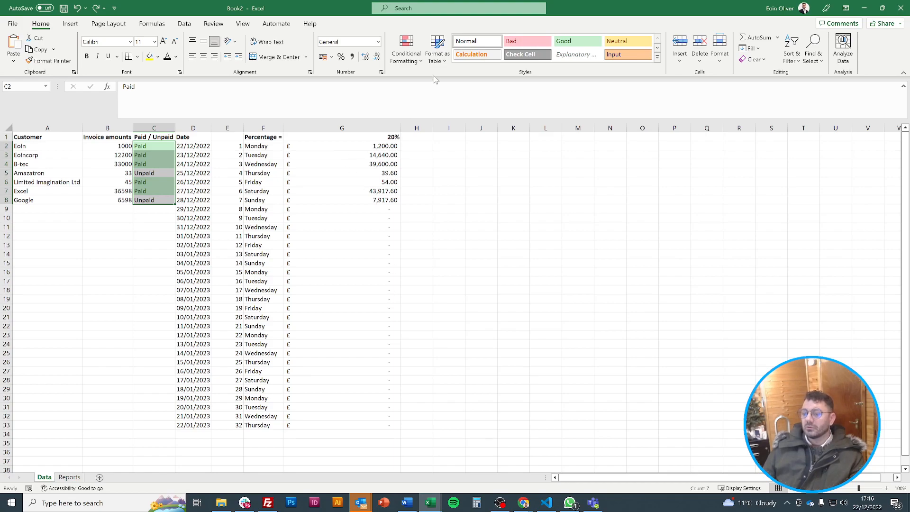
Look at the Greater Than rule and the custom rule options under Highlight Cells Rules, cancelling both dialogs.
left_click(415, 54)
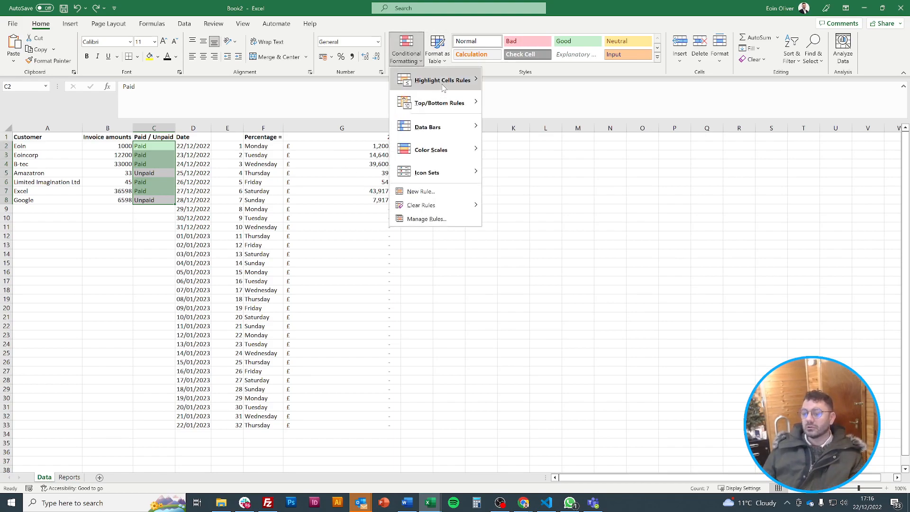
mouse_move(443, 83)
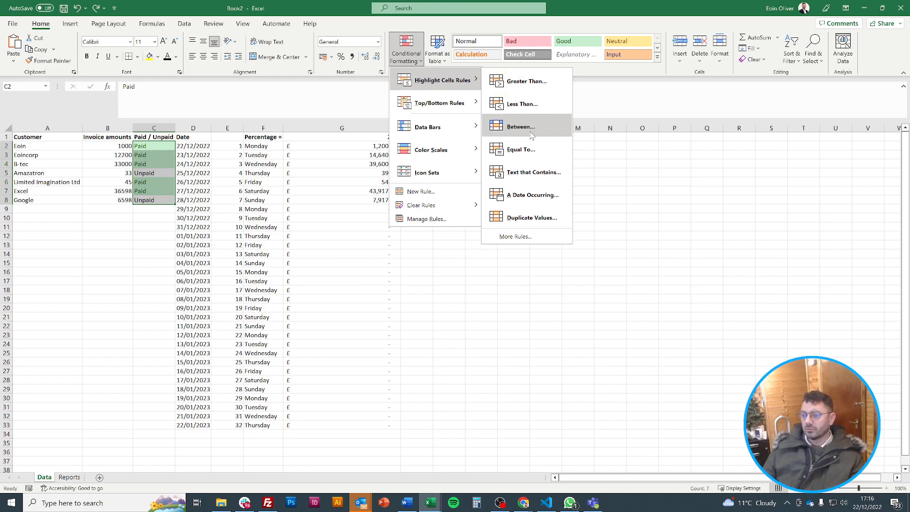
left_click(538, 92)
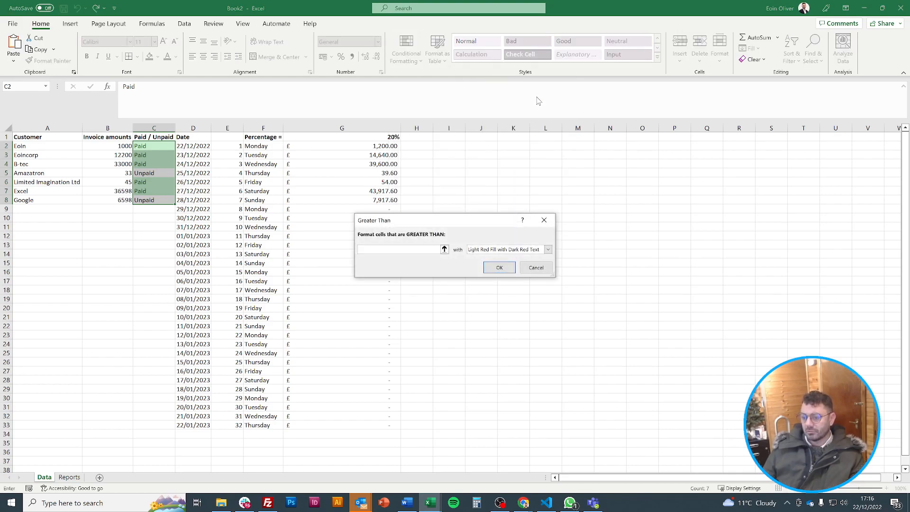
left_click(536, 268)
left_click(407, 60)
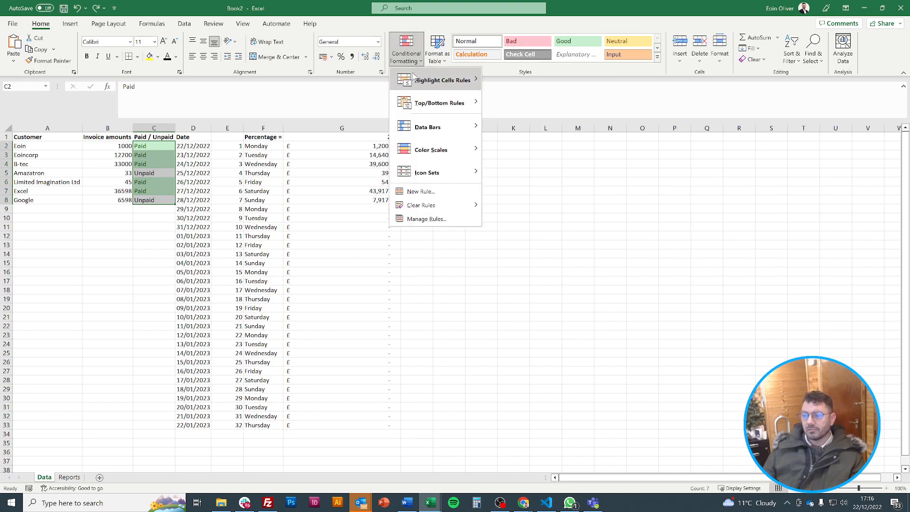
mouse_move(443, 80)
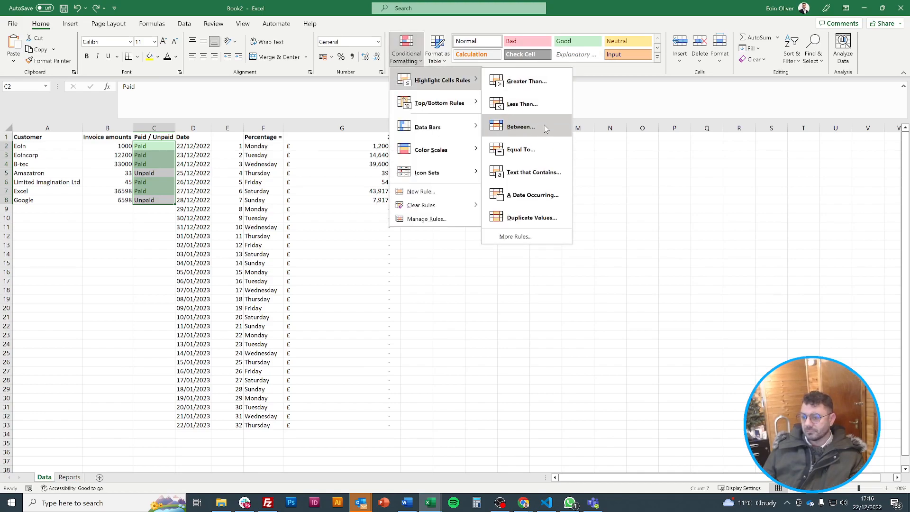
left_click(545, 236)
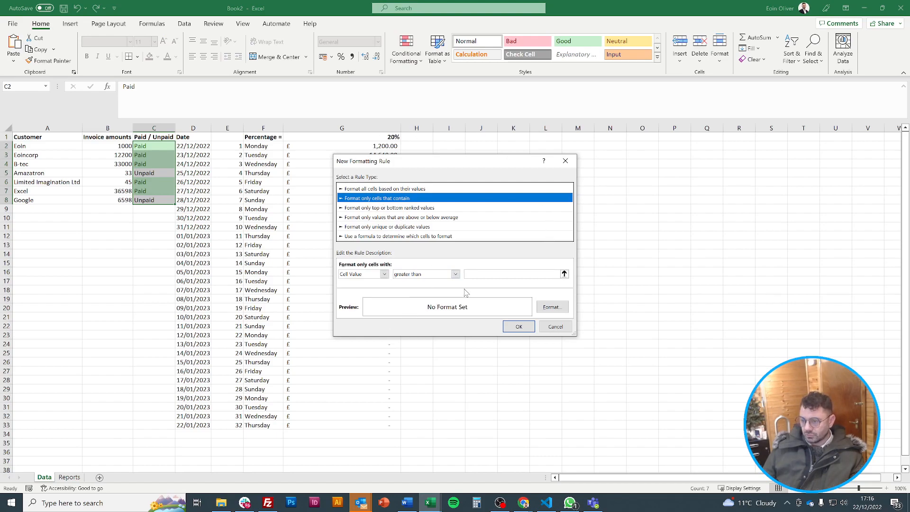
left_click(556, 326)
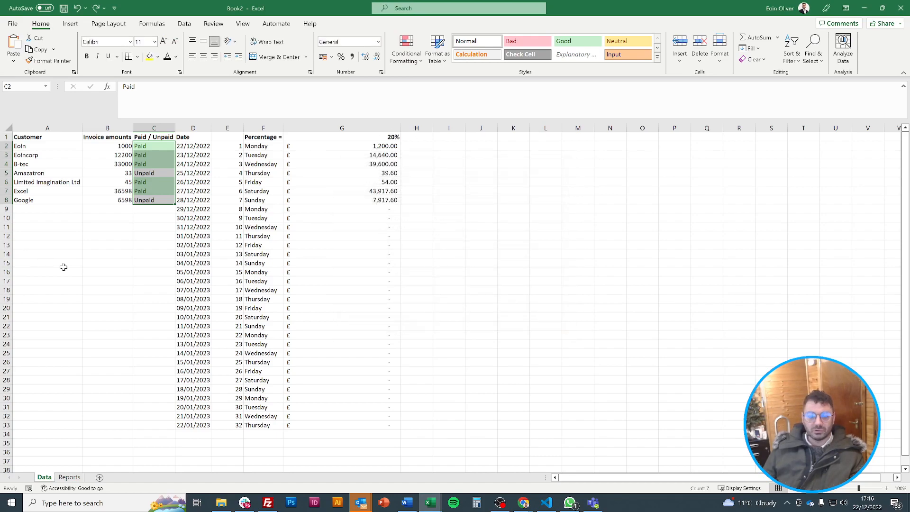
left_click(197, 245)
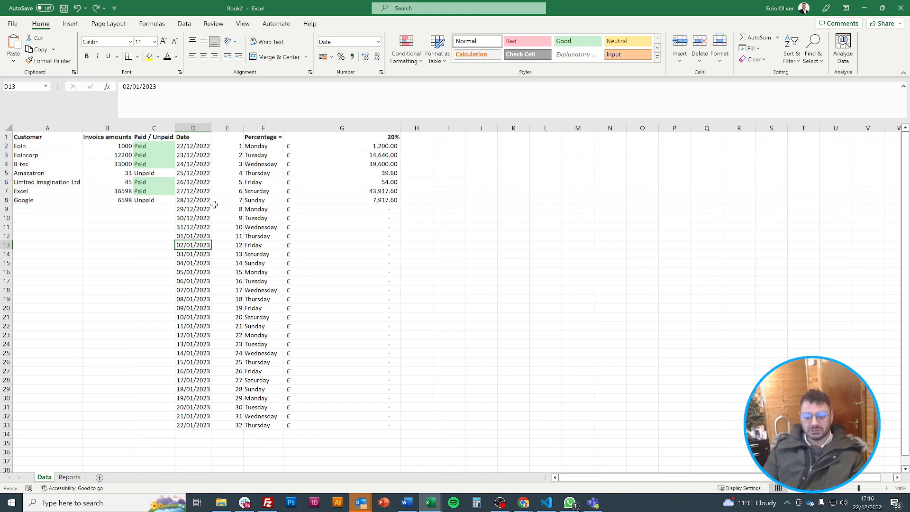
Switch to the Competitor Research.xlsx workbook by way of the open bulk-uploads CSV file.
left_click(430, 503)
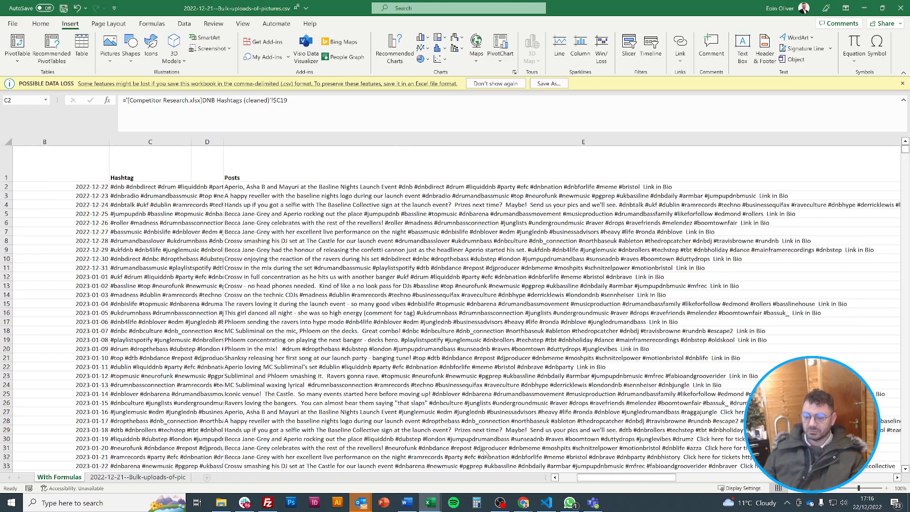
left_click(483, 453)
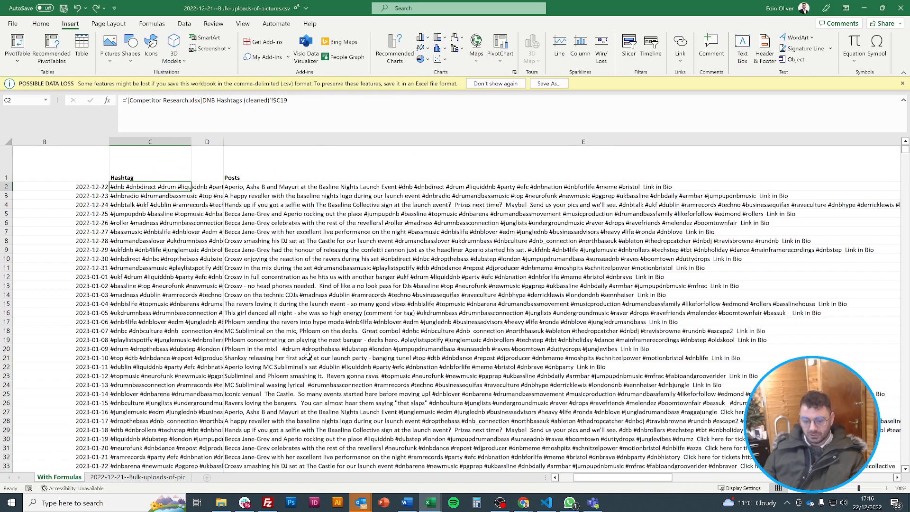
left_click(430, 502)
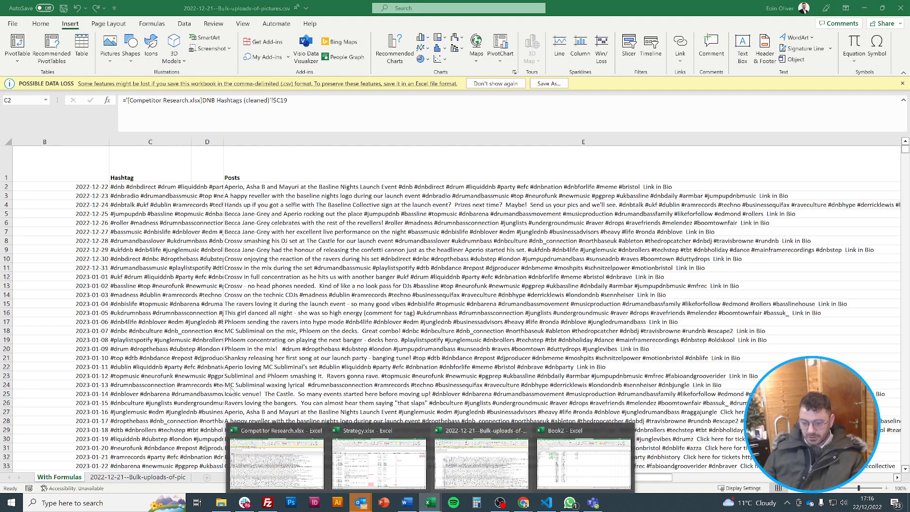
left_click(278, 459)
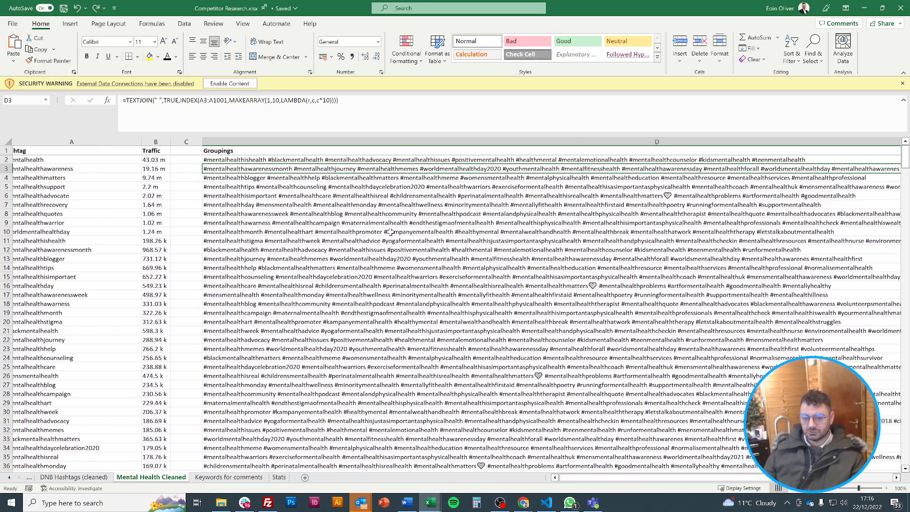
Compare the hashtags in A2:A6 with the Groupings formula in D2 on the Mental Health Cleaned sheet.
left_click(251, 161)
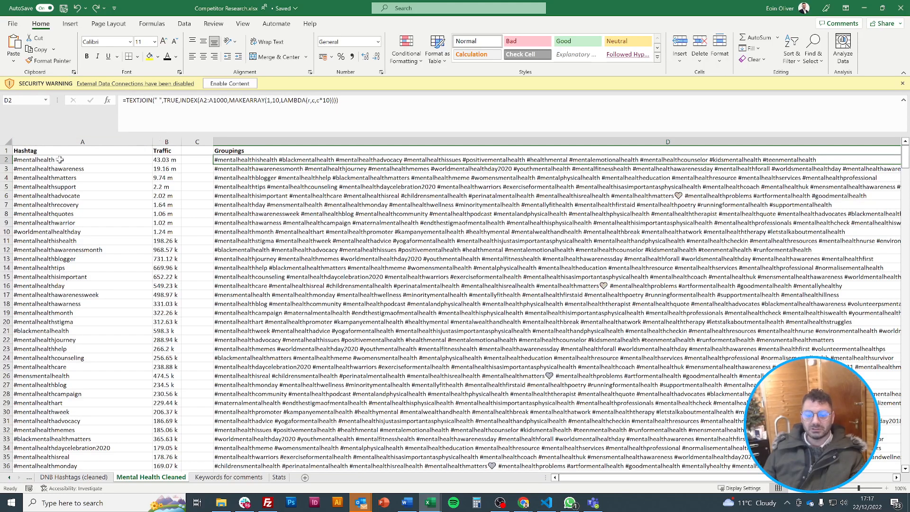
left_click_drag(60, 159, 87, 197)
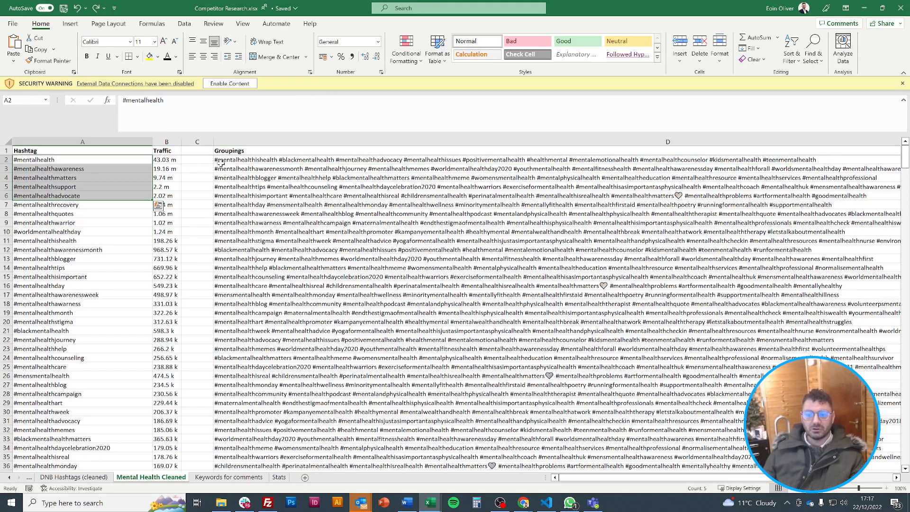
left_click(226, 161)
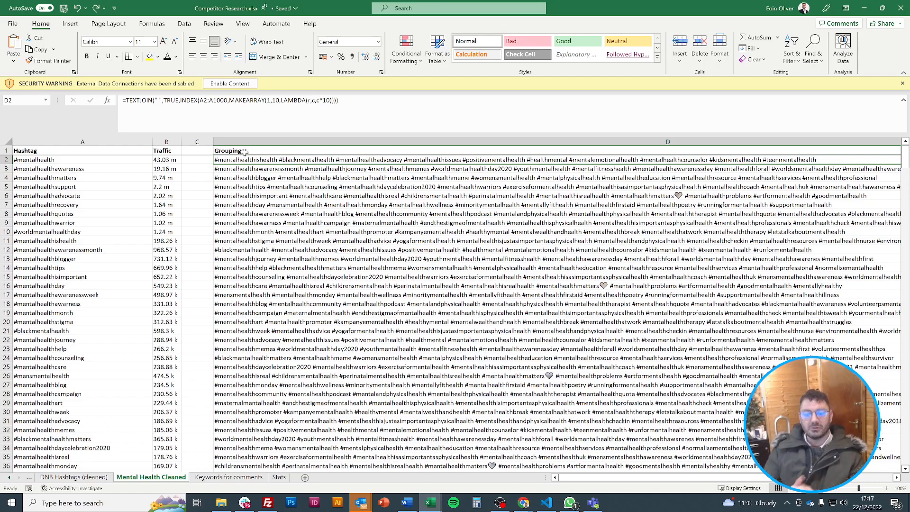
Examine the TEXTJOIN, INDEX, MAKEARRAY and LAMBDA arguments of D2's formula, leaving the formula as it is.
left_click(159, 99)
key("Right")
key("Right")
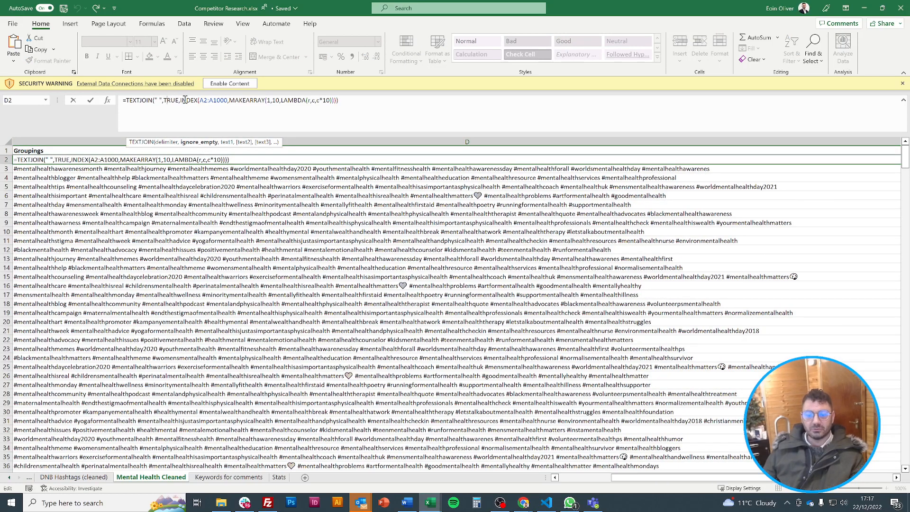
left_click(188, 101)
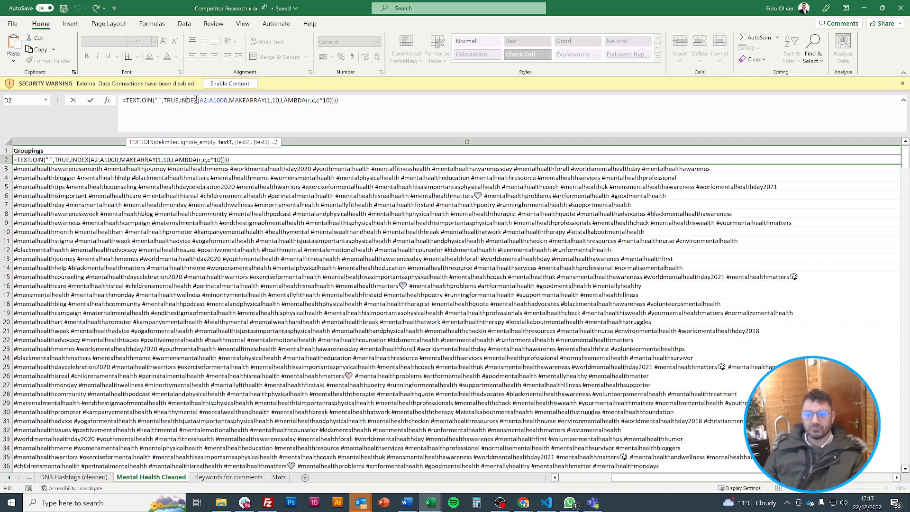
left_click(205, 100)
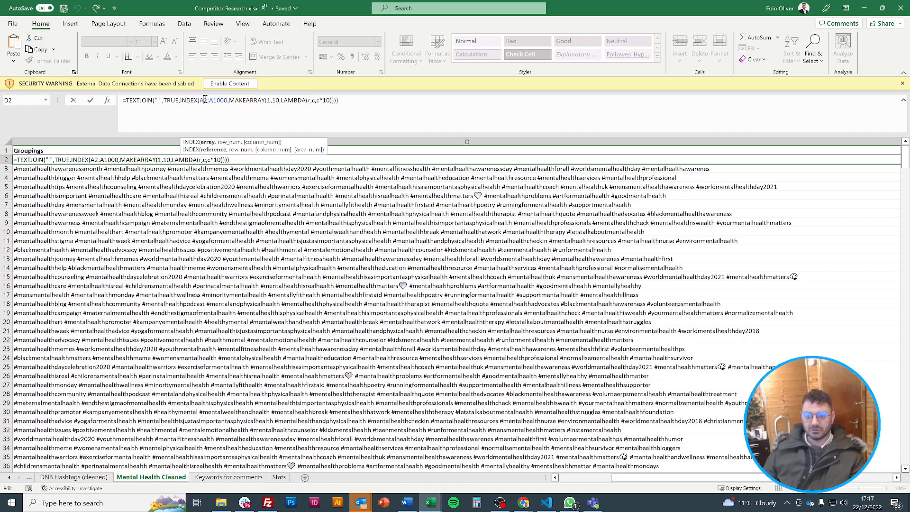
left_click(253, 99)
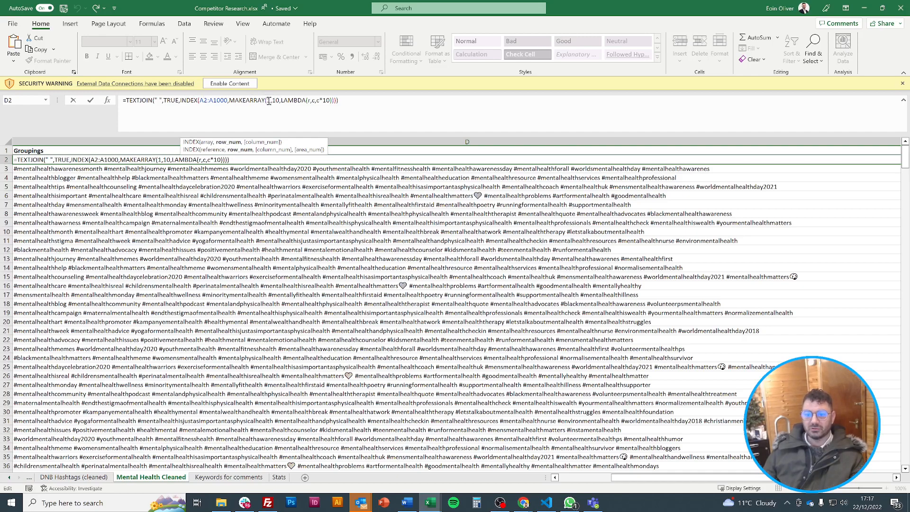
left_click_drag(268, 101, 306, 103)
left_click(354, 104)
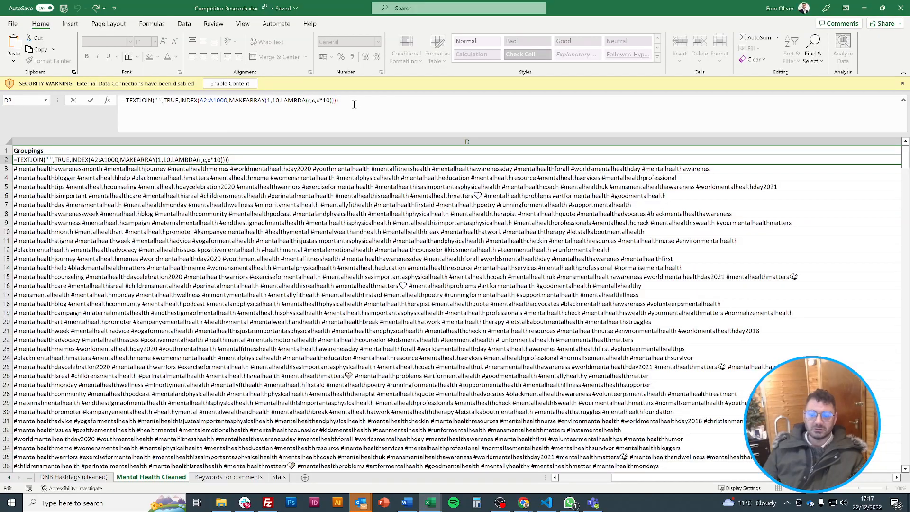
key("ctrl+Return")
Move back and forth along row 2 between the Hashtag and Groupings columns to review how they relate.
key("Home")
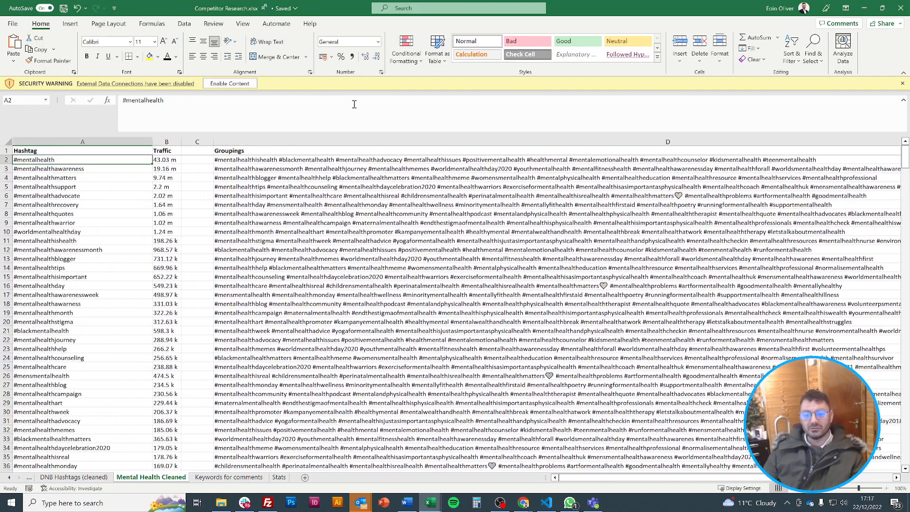
key("Right")
key("Right")
key("Right")
key("Left")
key("Left")
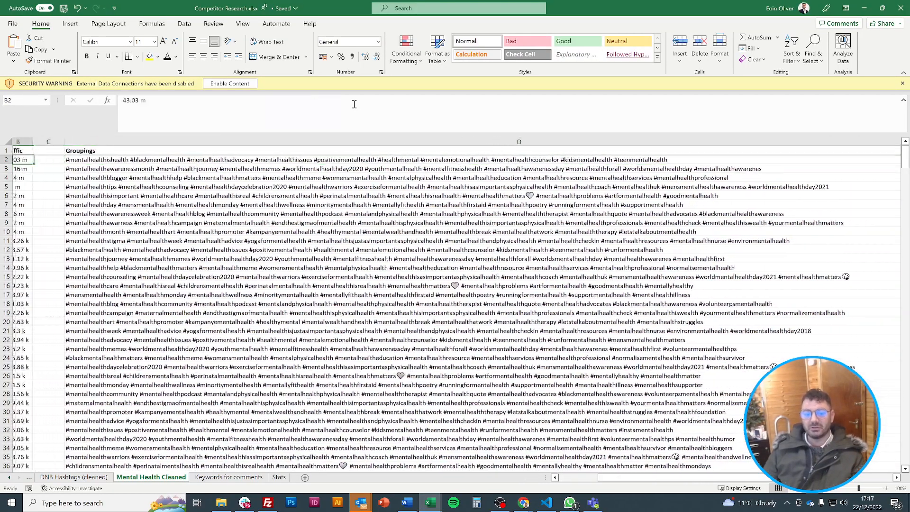
key("Left")
key("Right")
key("Right")
key("Right")
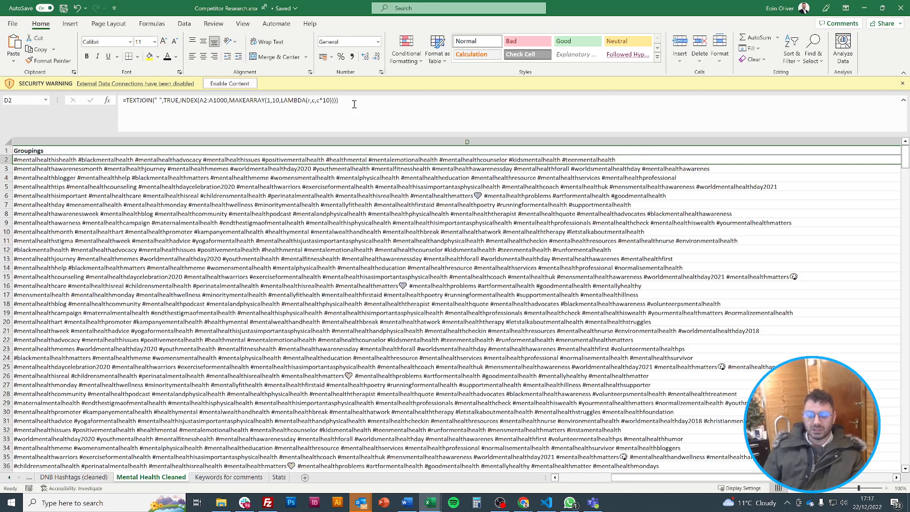
key("Home")
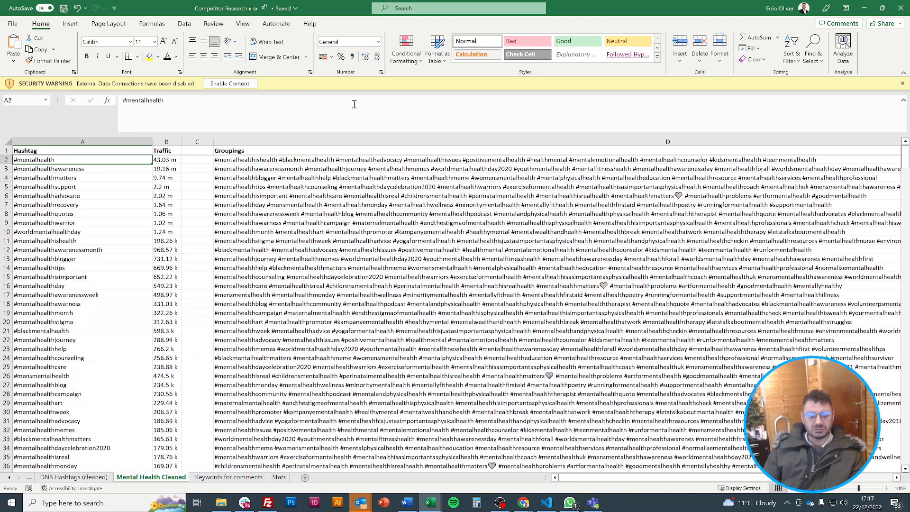